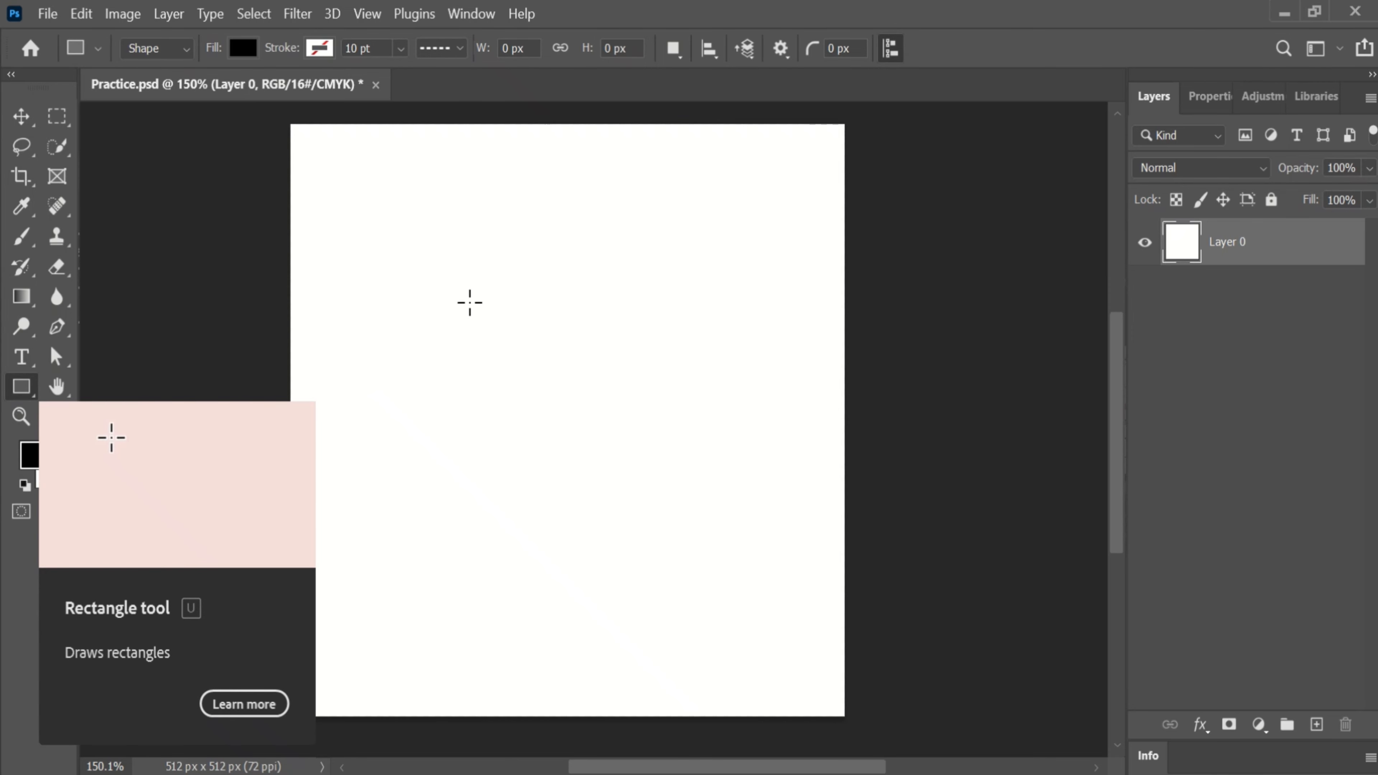
Draw a rectangle about 171 by 243 px at the top centre of the canvas and fill it with the recently used yellow
drag(492, 124, 671, 397)
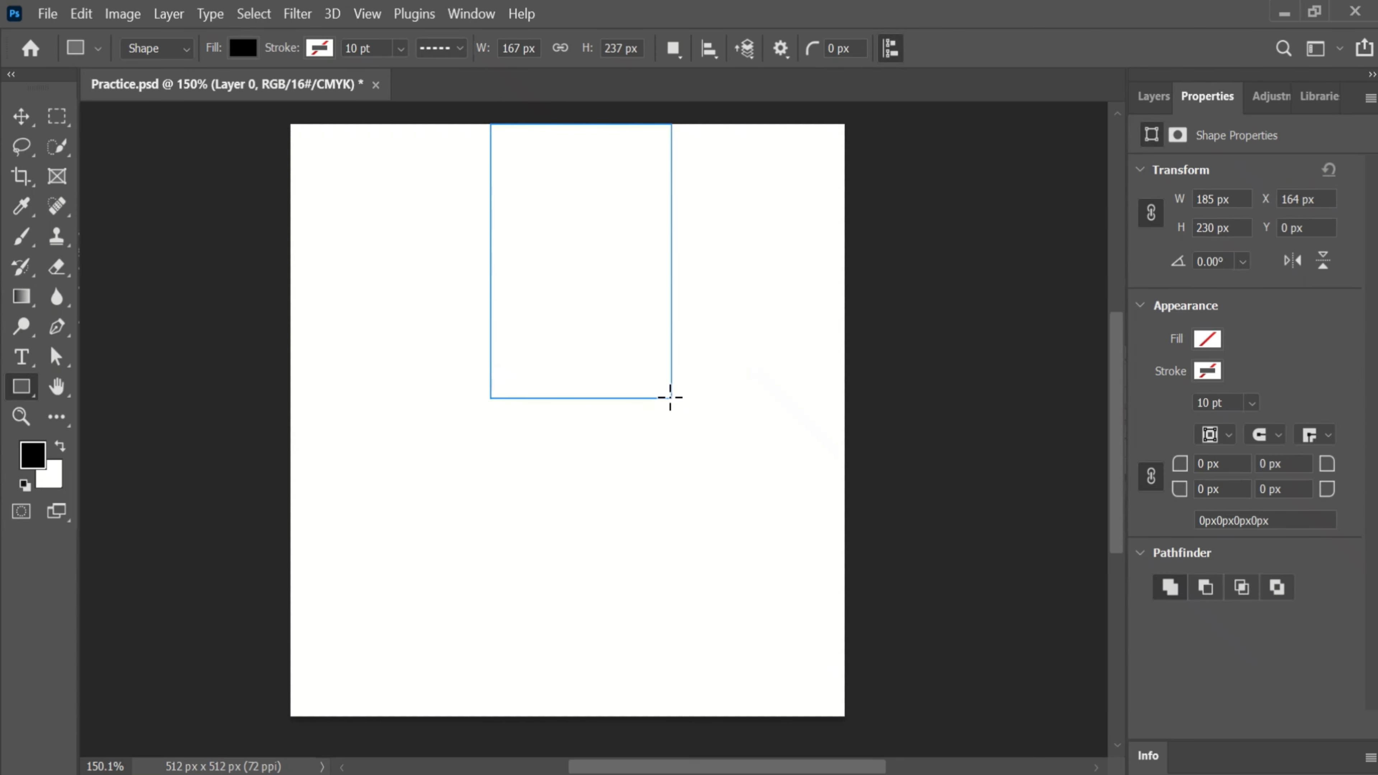
key(v)
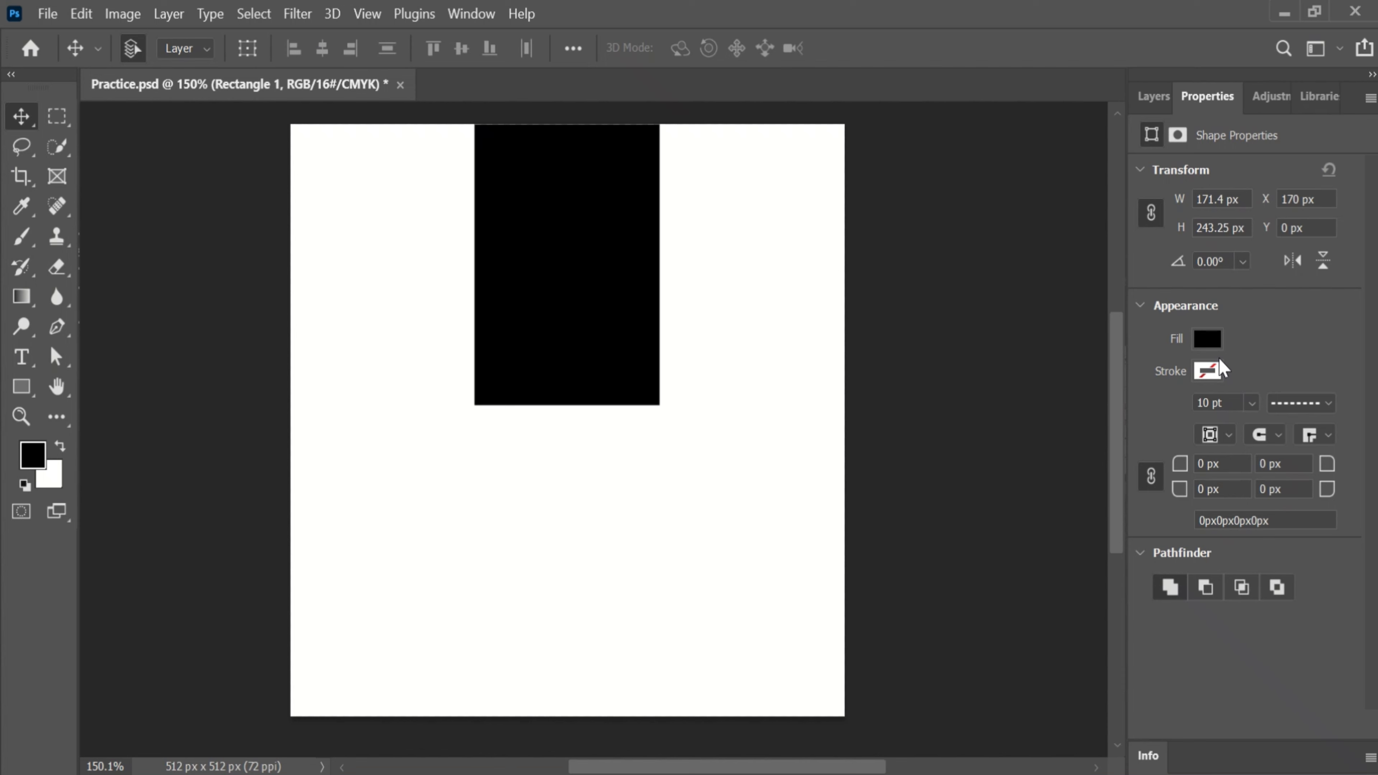
click(1210, 339)
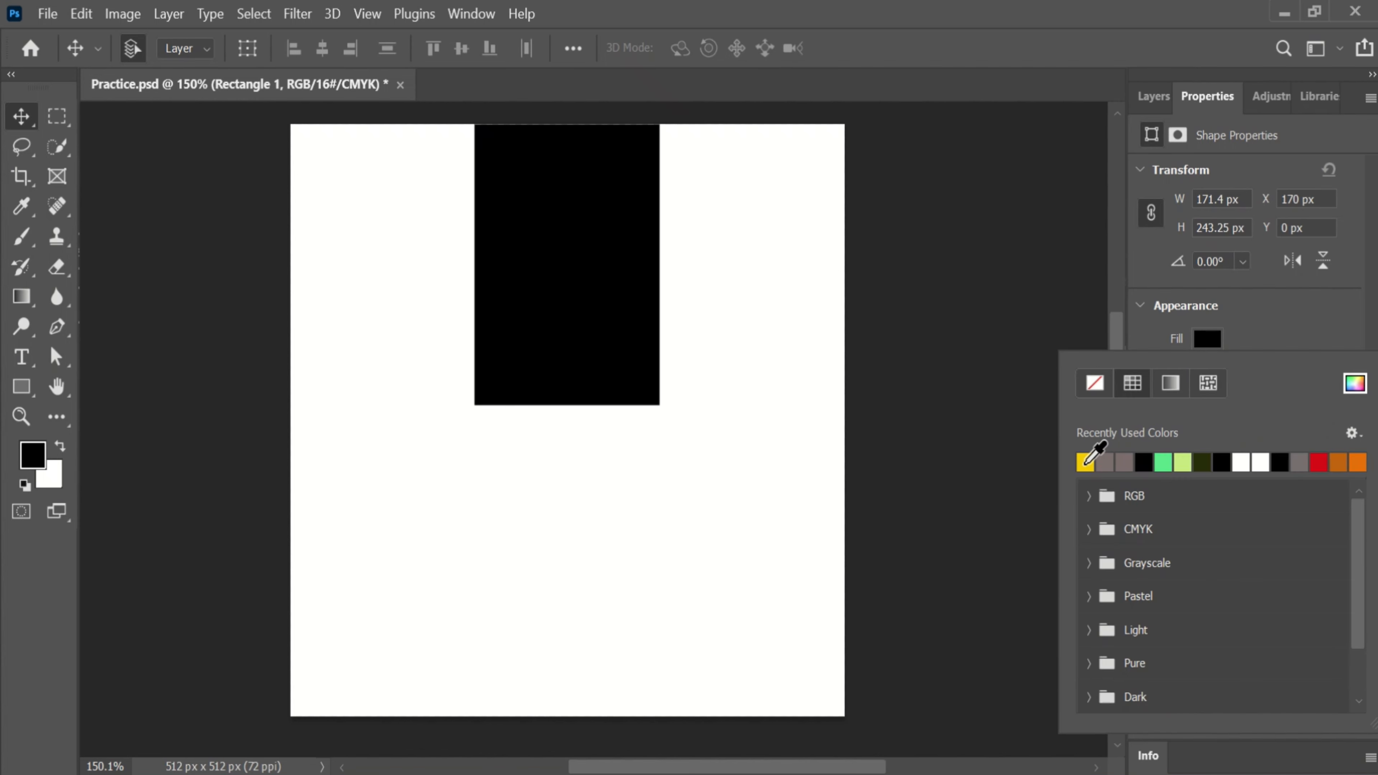
click(1086, 463)
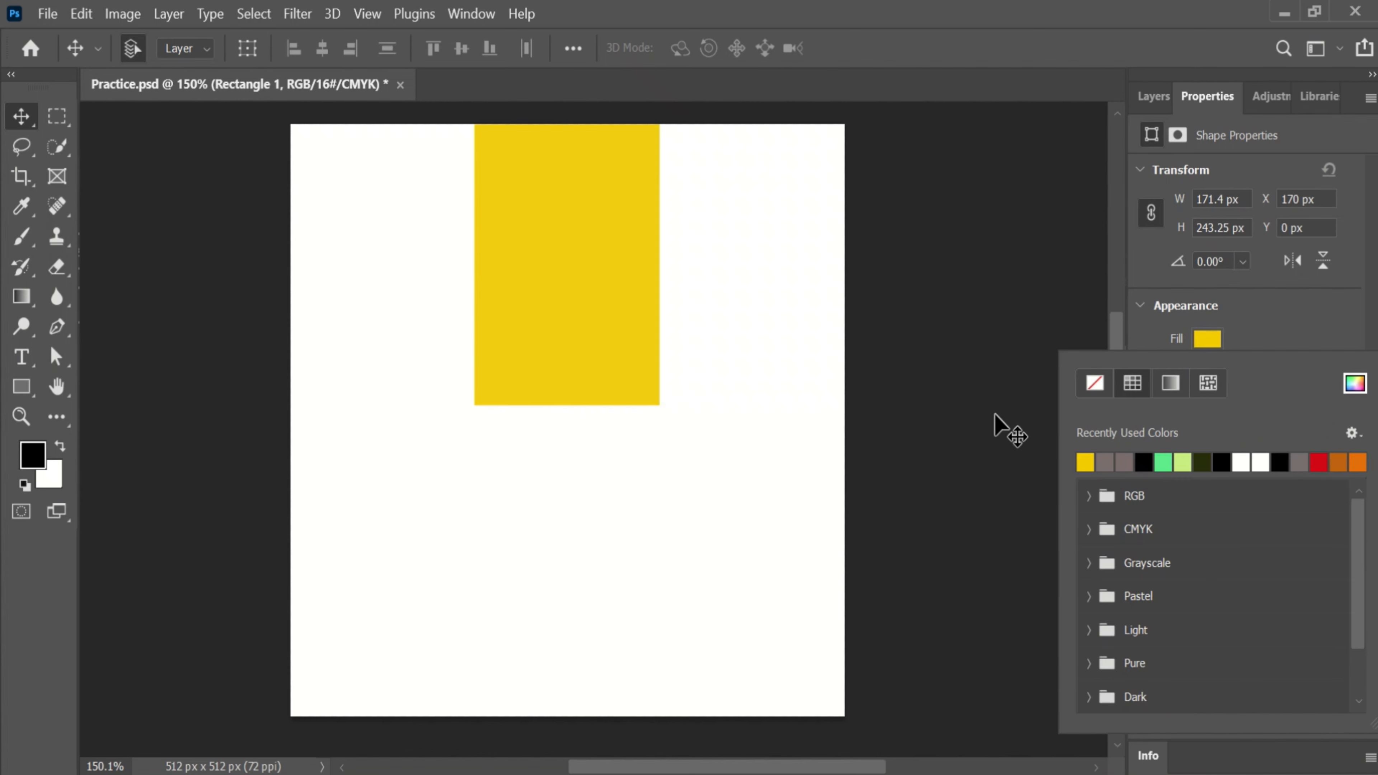
click(624, 322)
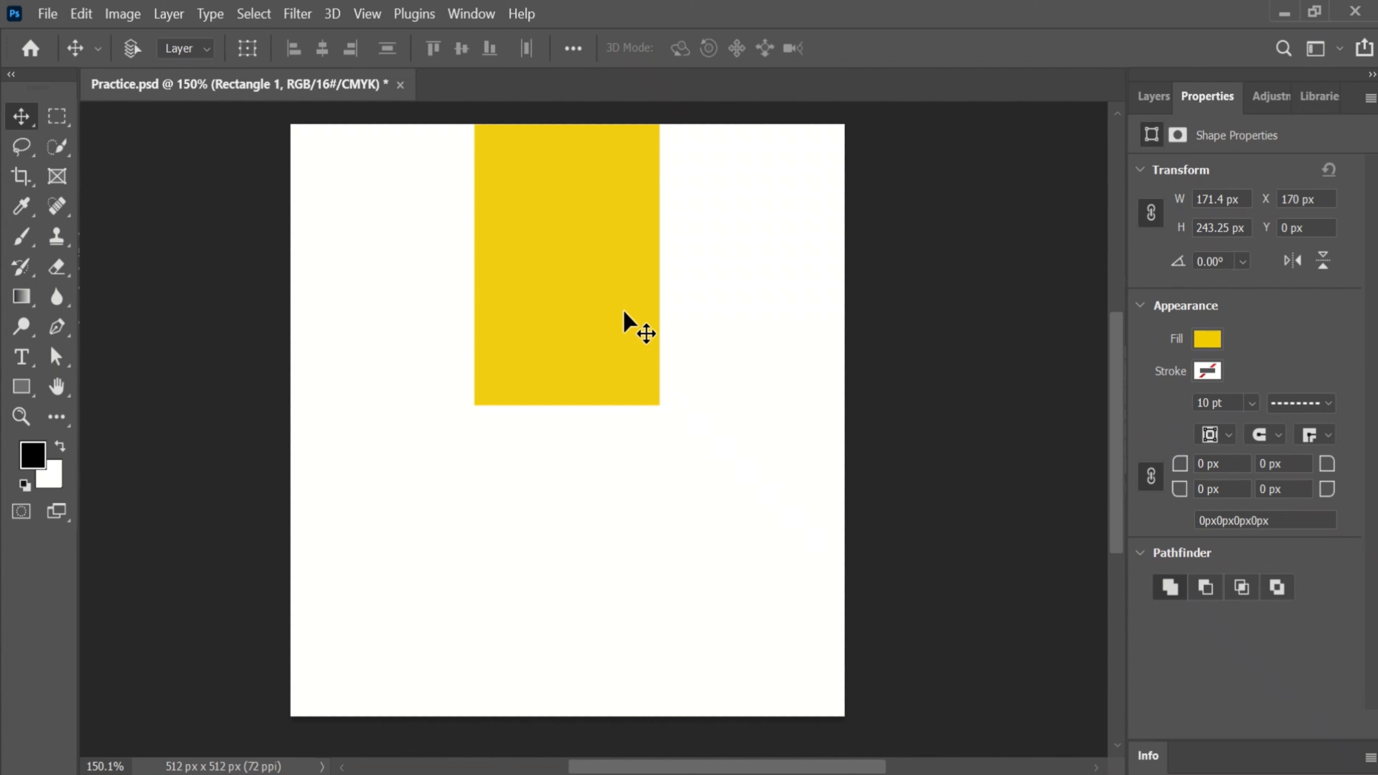
Duplicate the yellow rectangle, place the copy directly below the original, and stretch it down to the canvas's bottom edge
key(ctrl+j)
drag(584, 152, 585, 433)
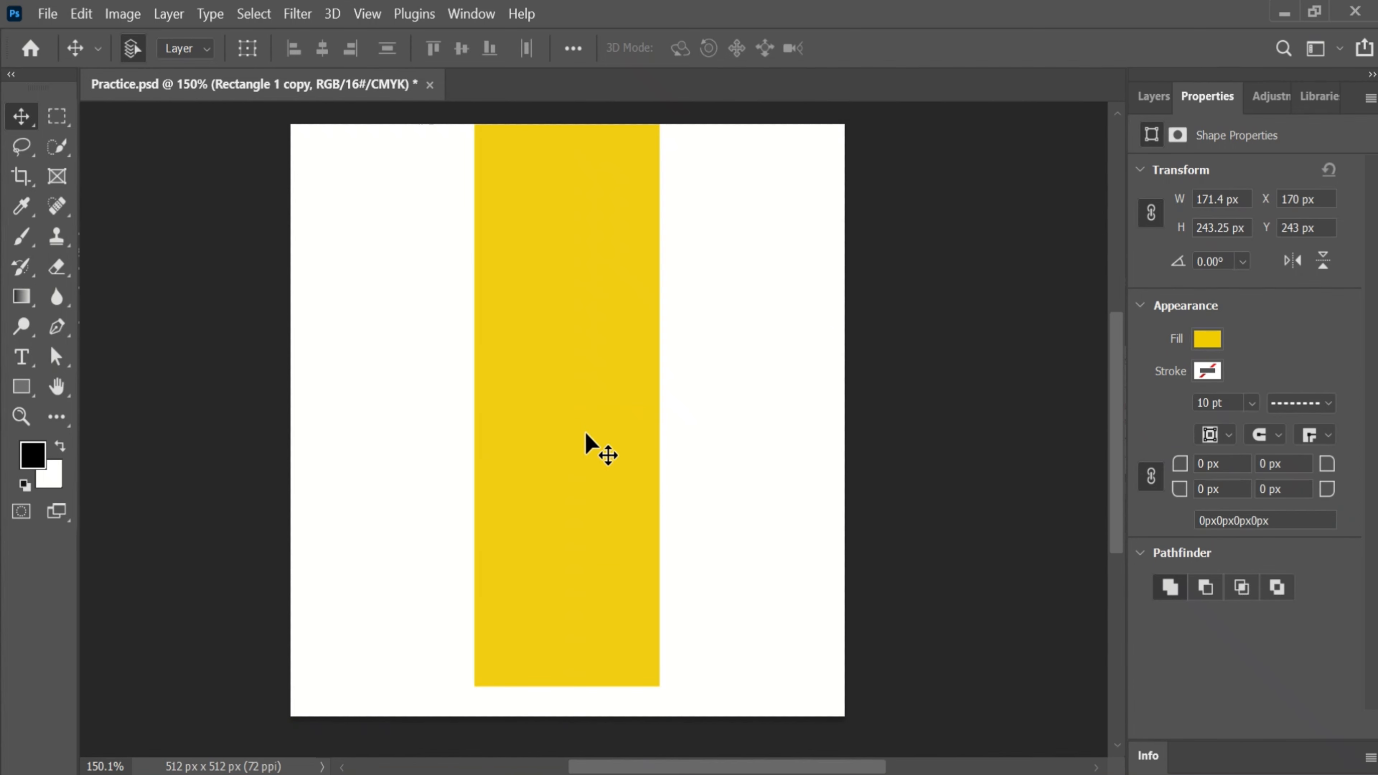
key(ctrl+t)
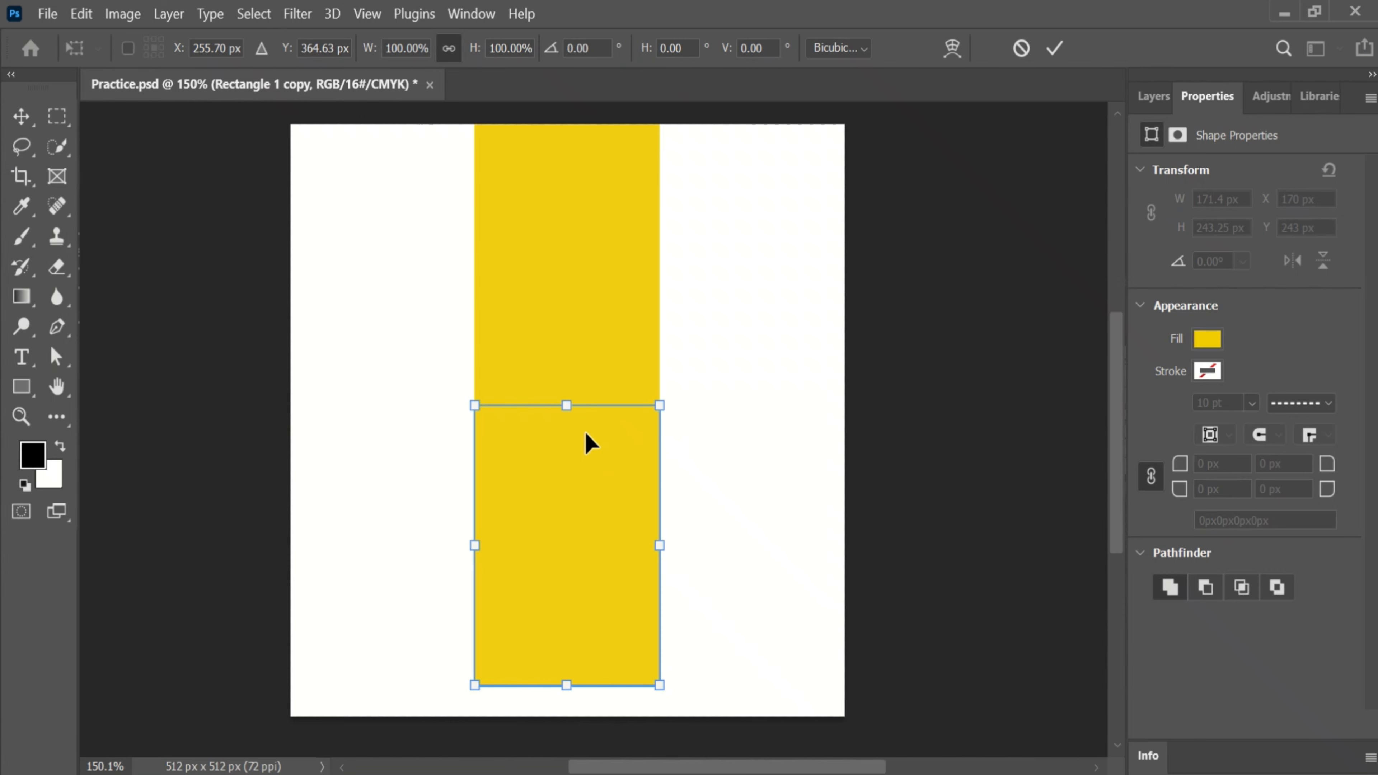
right_click(585, 432)
click(629, 385)
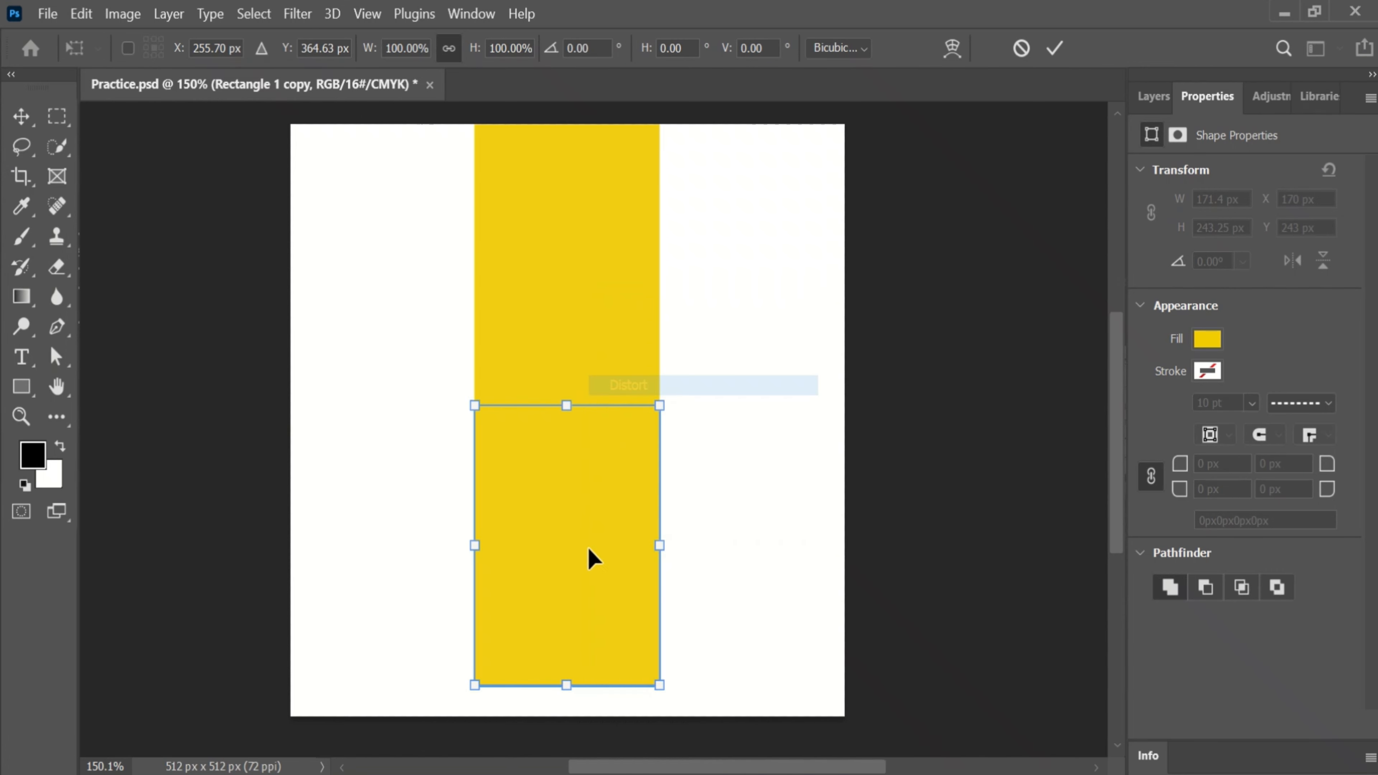
drag(565, 685, 561, 711)
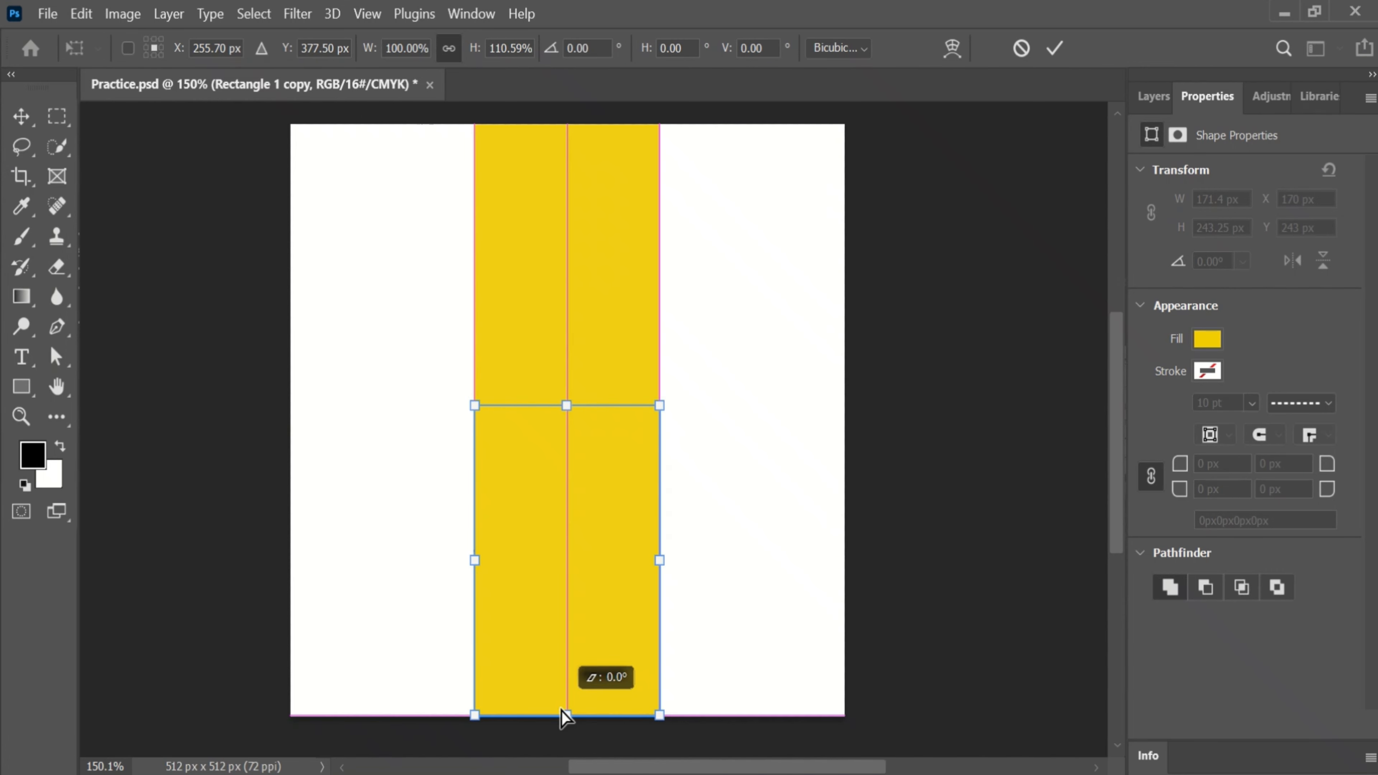
Duplicate the top rectangle to its right and skew the copy's lower outer corner down to the canvas's bottom-right corner
click(581, 367)
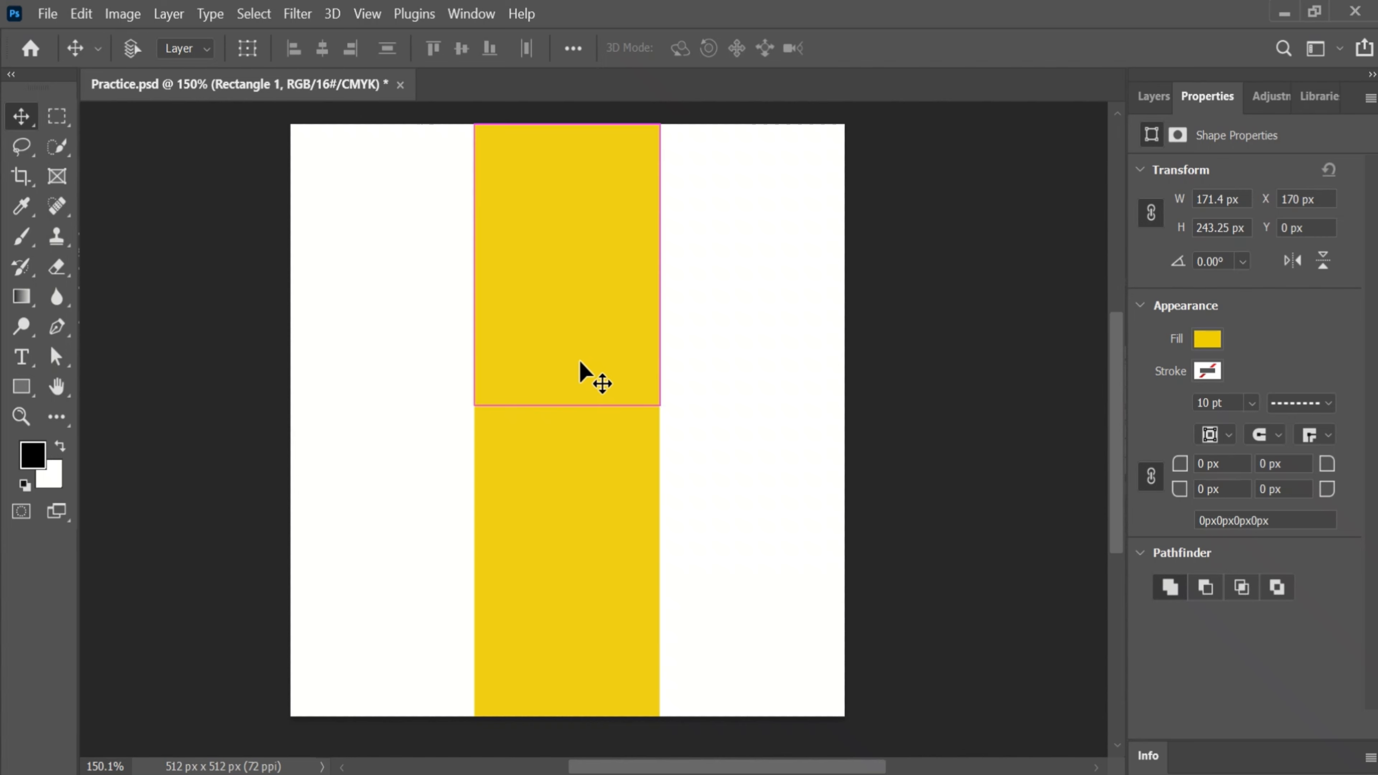
key(ctrl+j)
drag(553, 339, 751, 309)
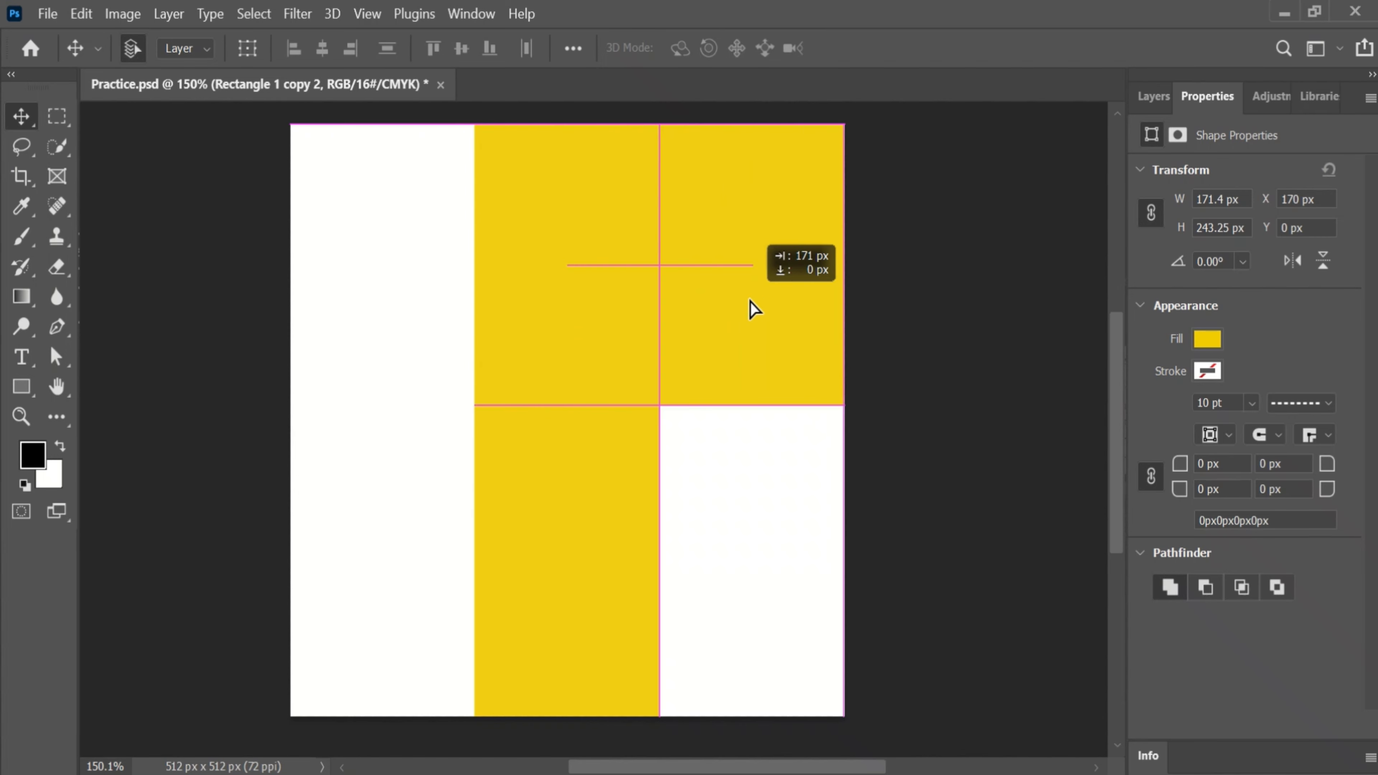
key(ctrl+t)
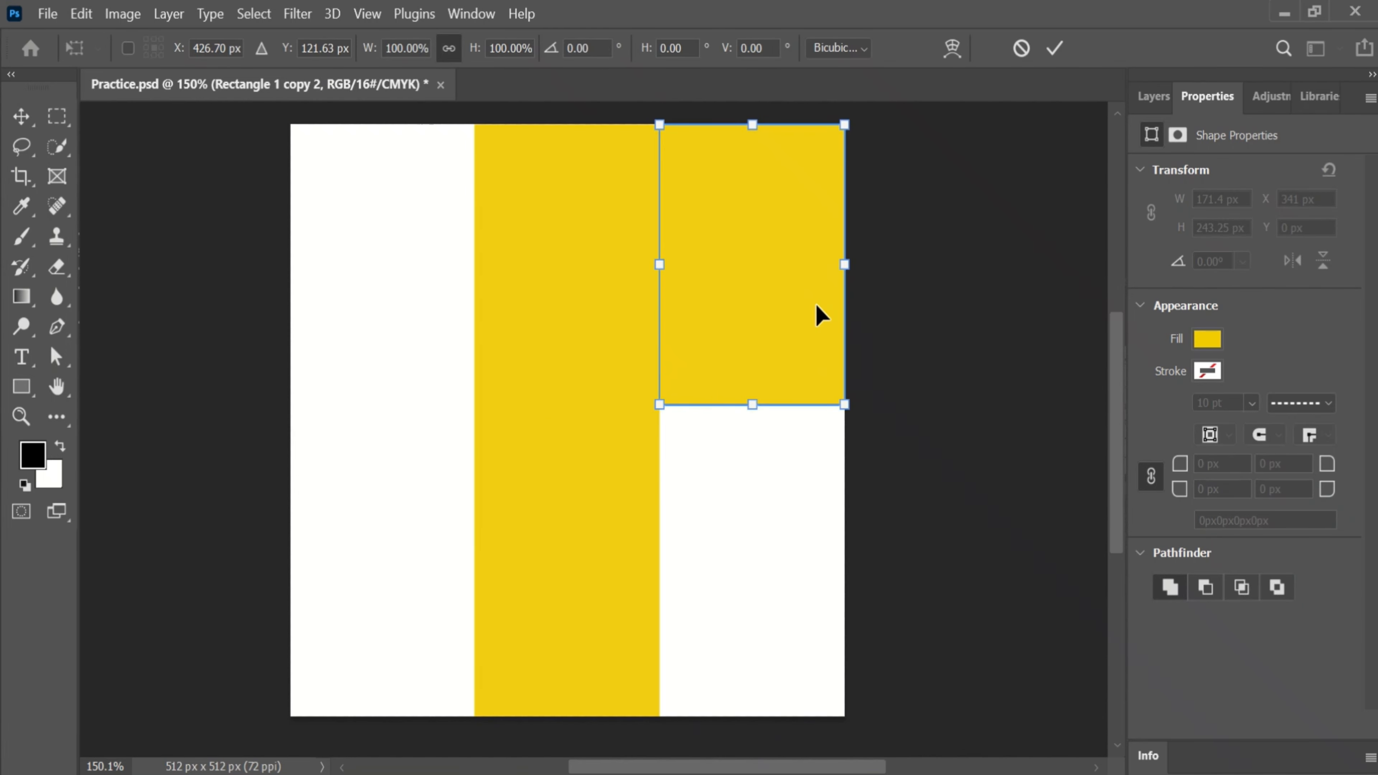
right_click(819, 312)
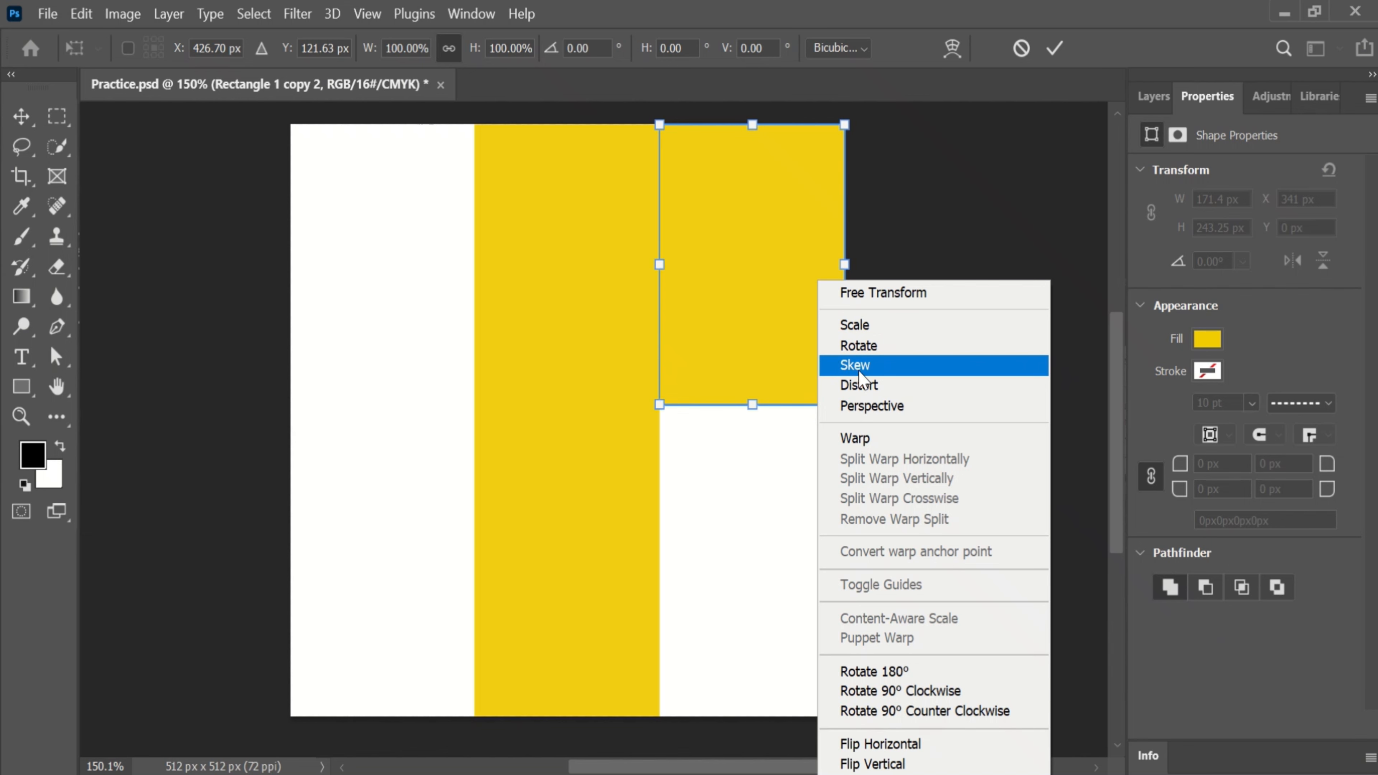
click(844, 365)
drag(840, 403, 818, 719)
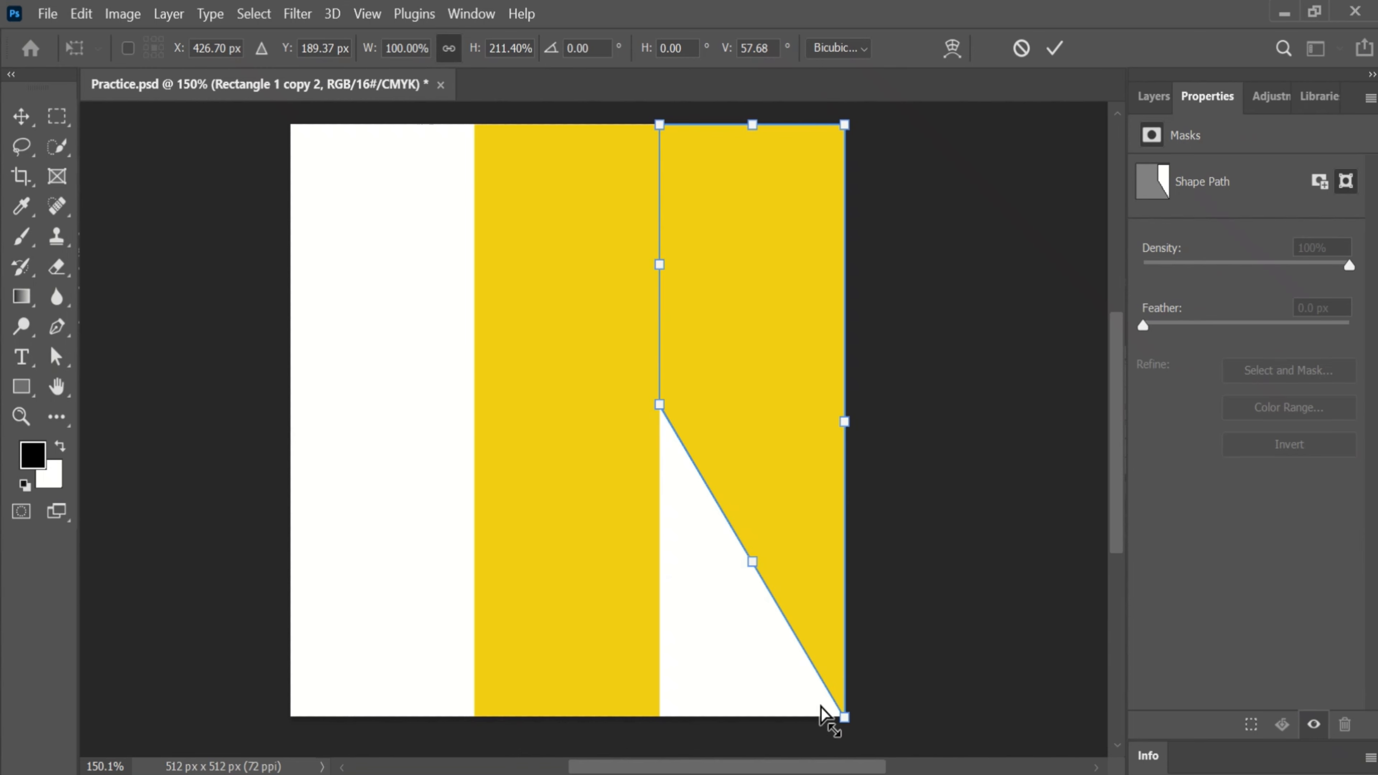
key(Return)
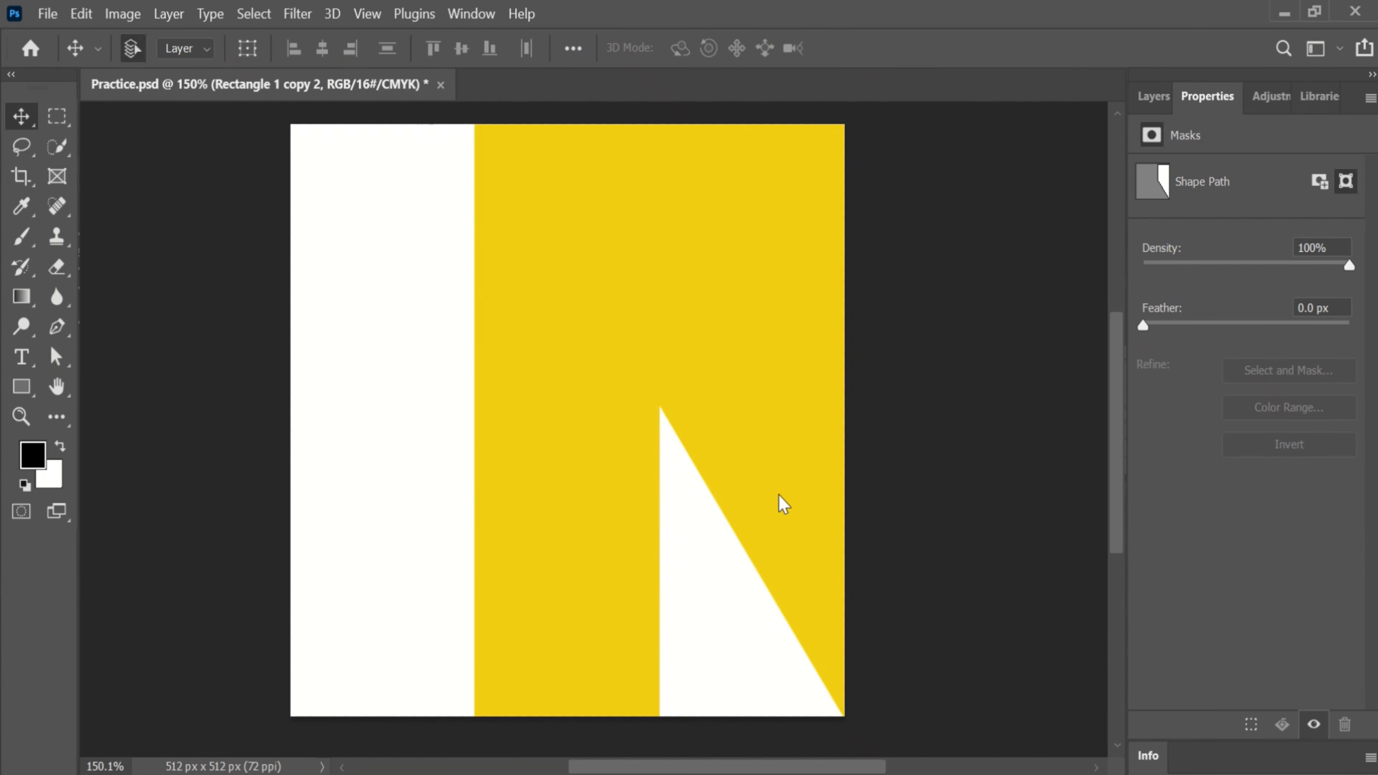
Duplicate the skewed right shape onto the left side of the canvas and flip the copy horizontally
key(ctrl+j)
drag(757, 434, 400, 446)
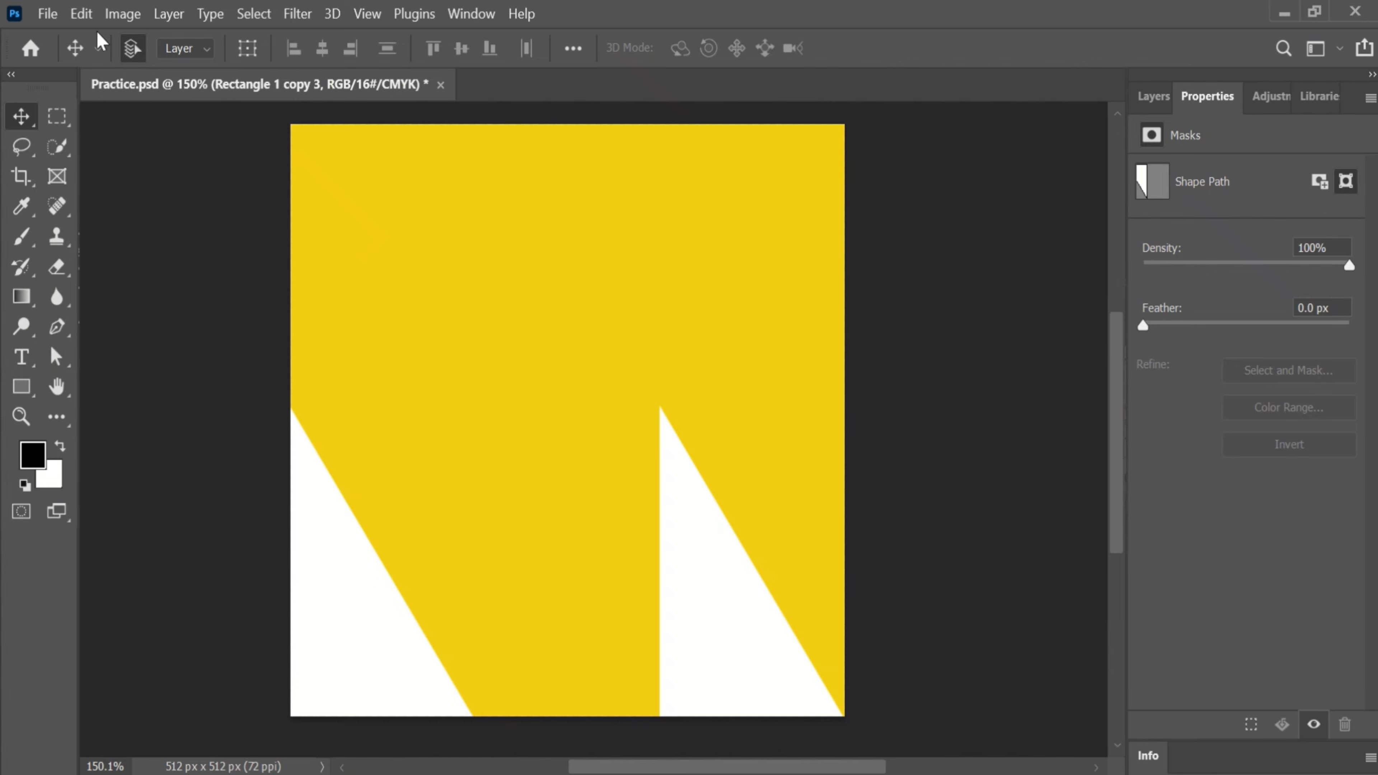
click(82, 15)
mouse_move(224, 507)
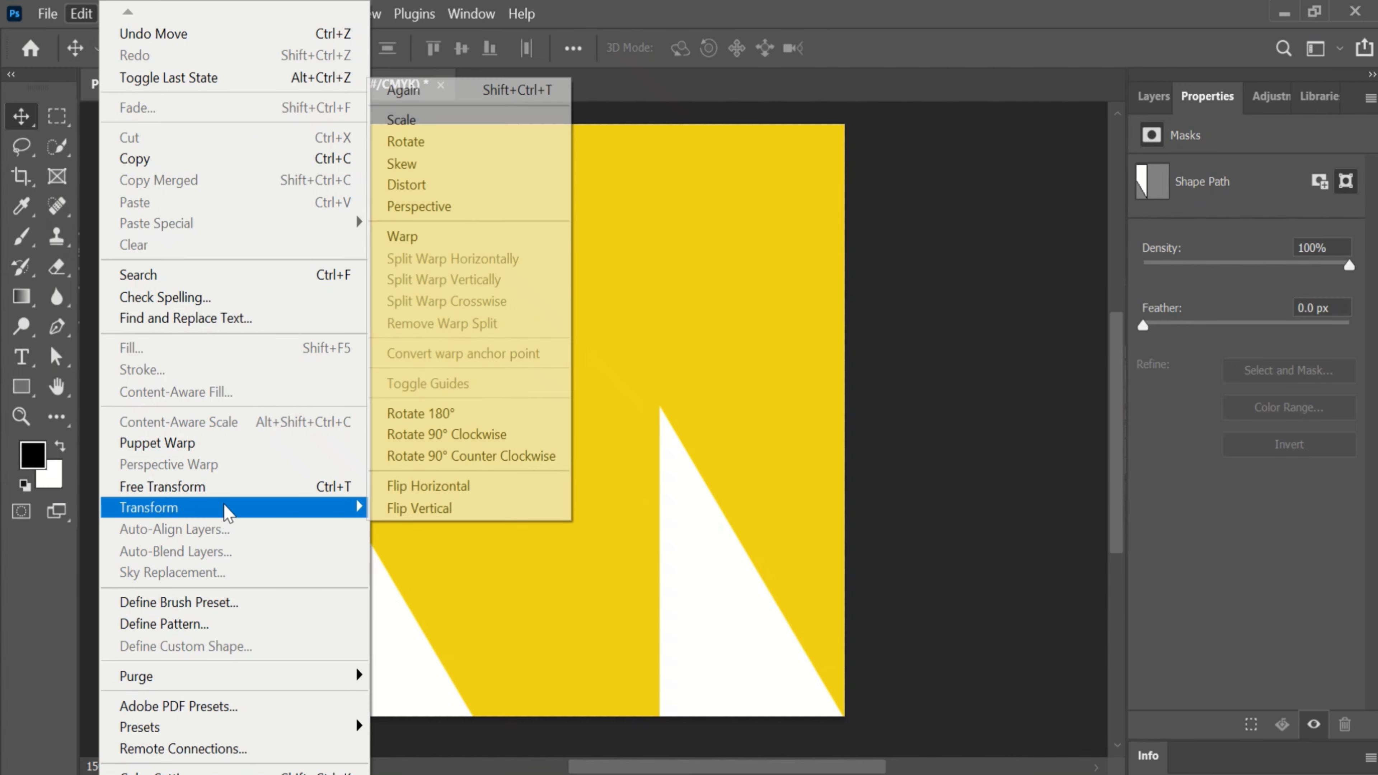
click(421, 489)
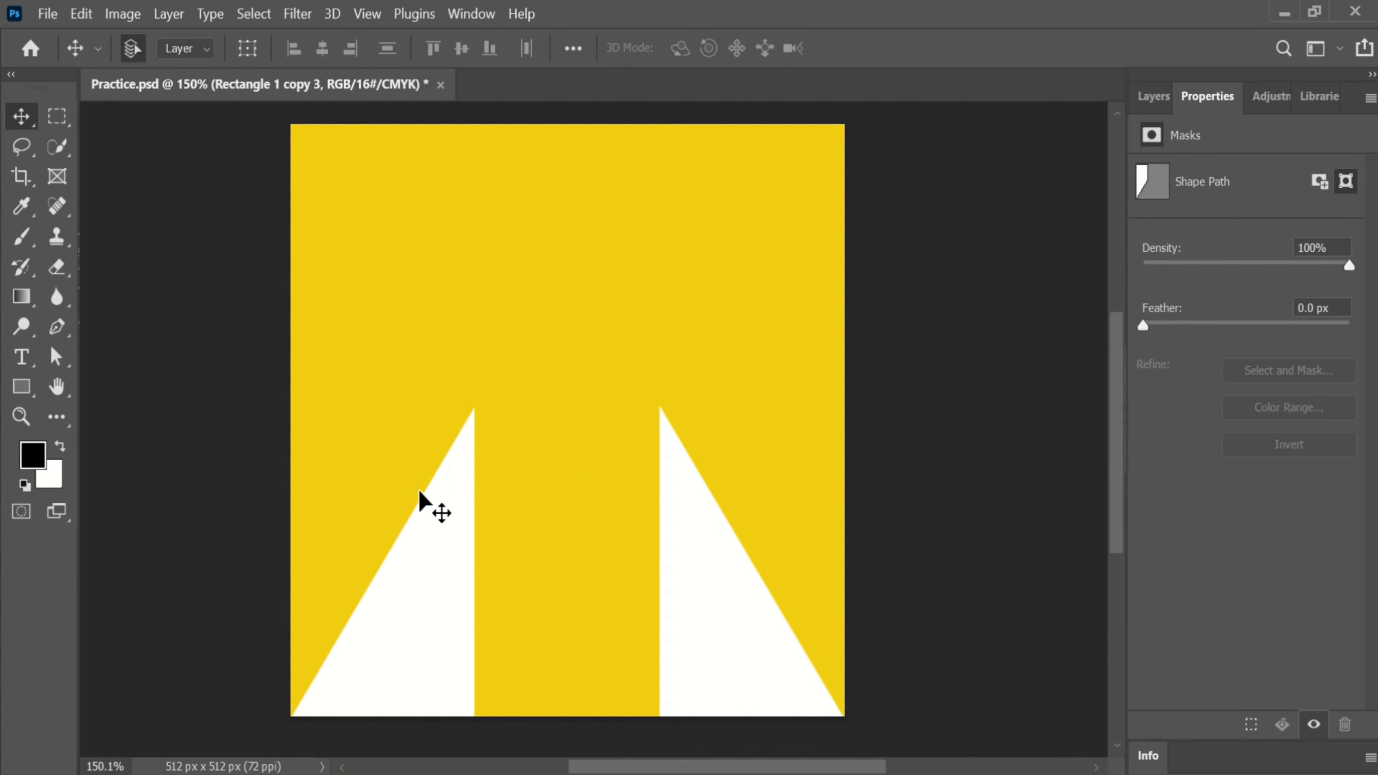
Distort the bottom centre rectangle so that it spans the full canvas width
click(581, 561)
key(ctrl+t)
right_click(582, 561)
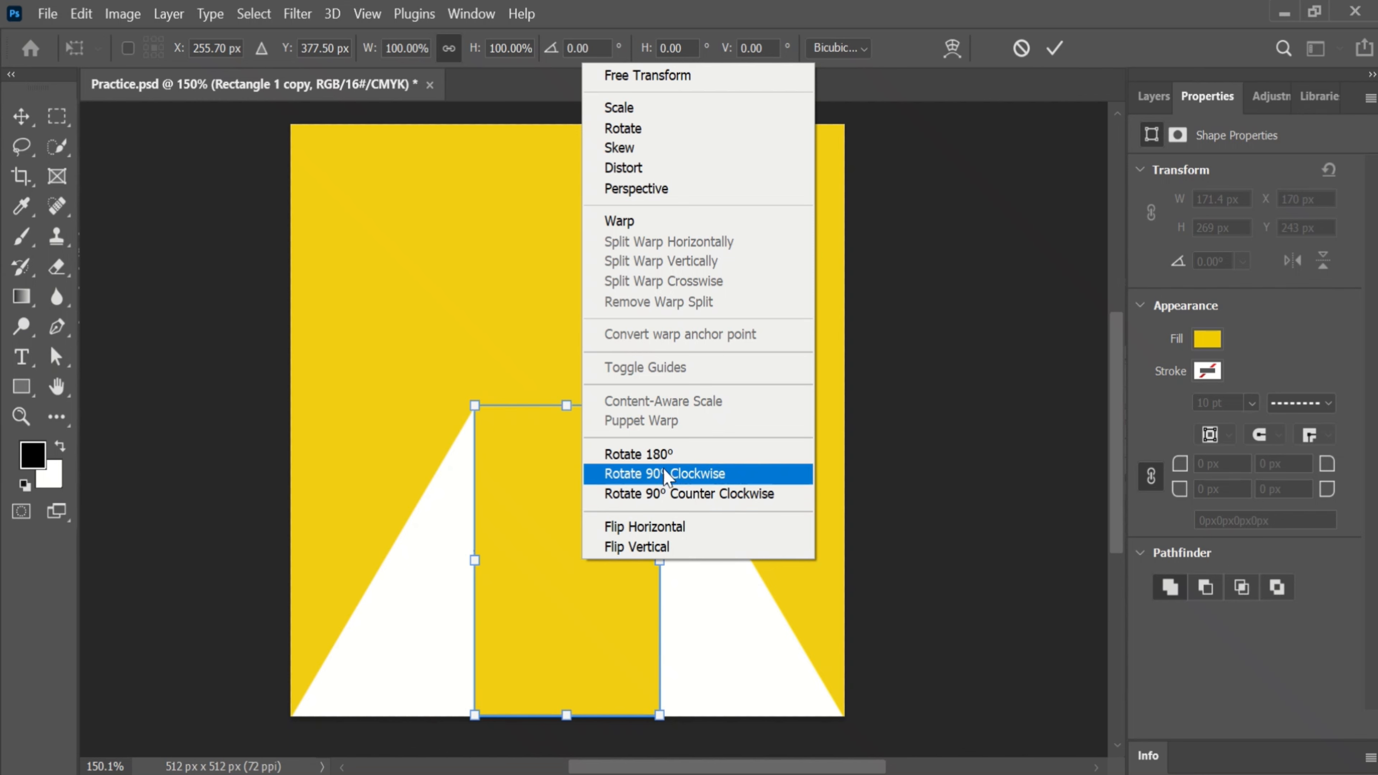
click(663, 171)
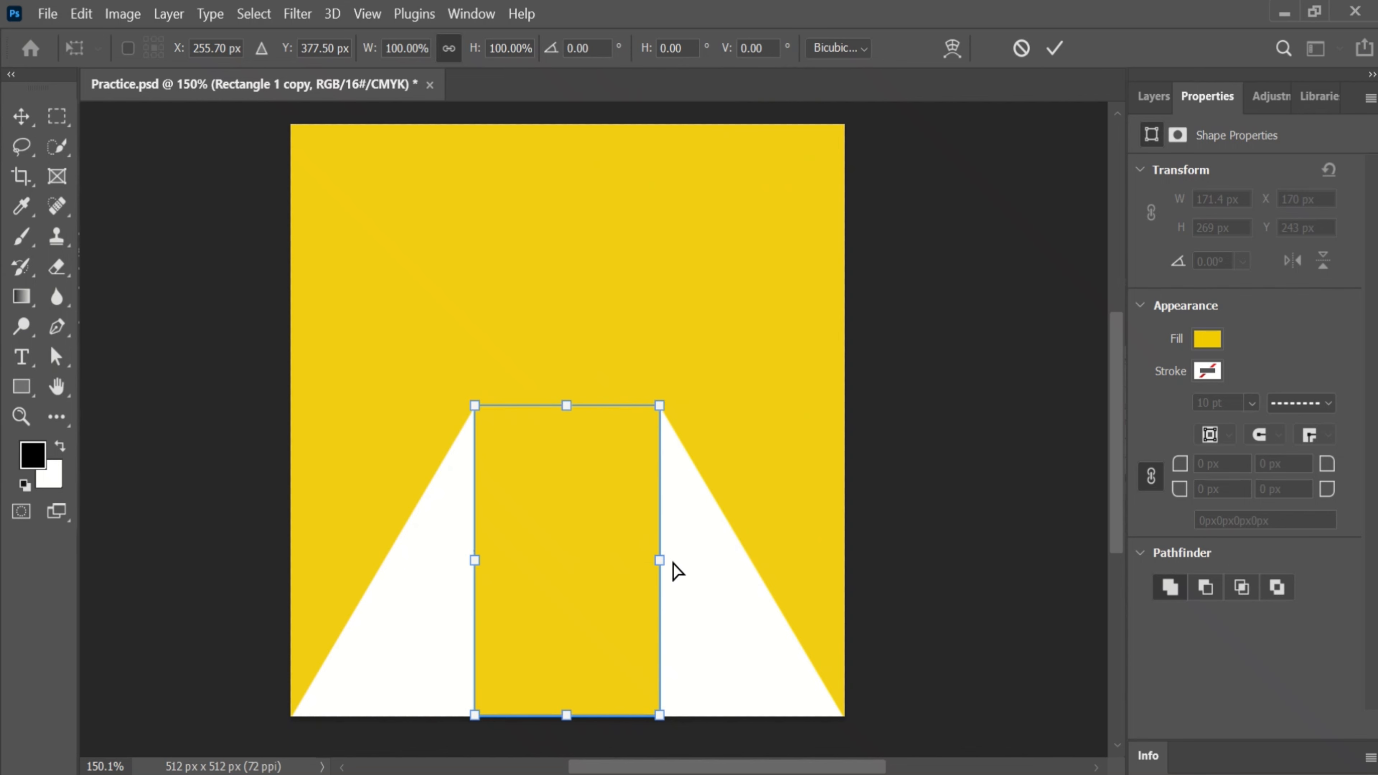
drag(661, 565, 845, 564)
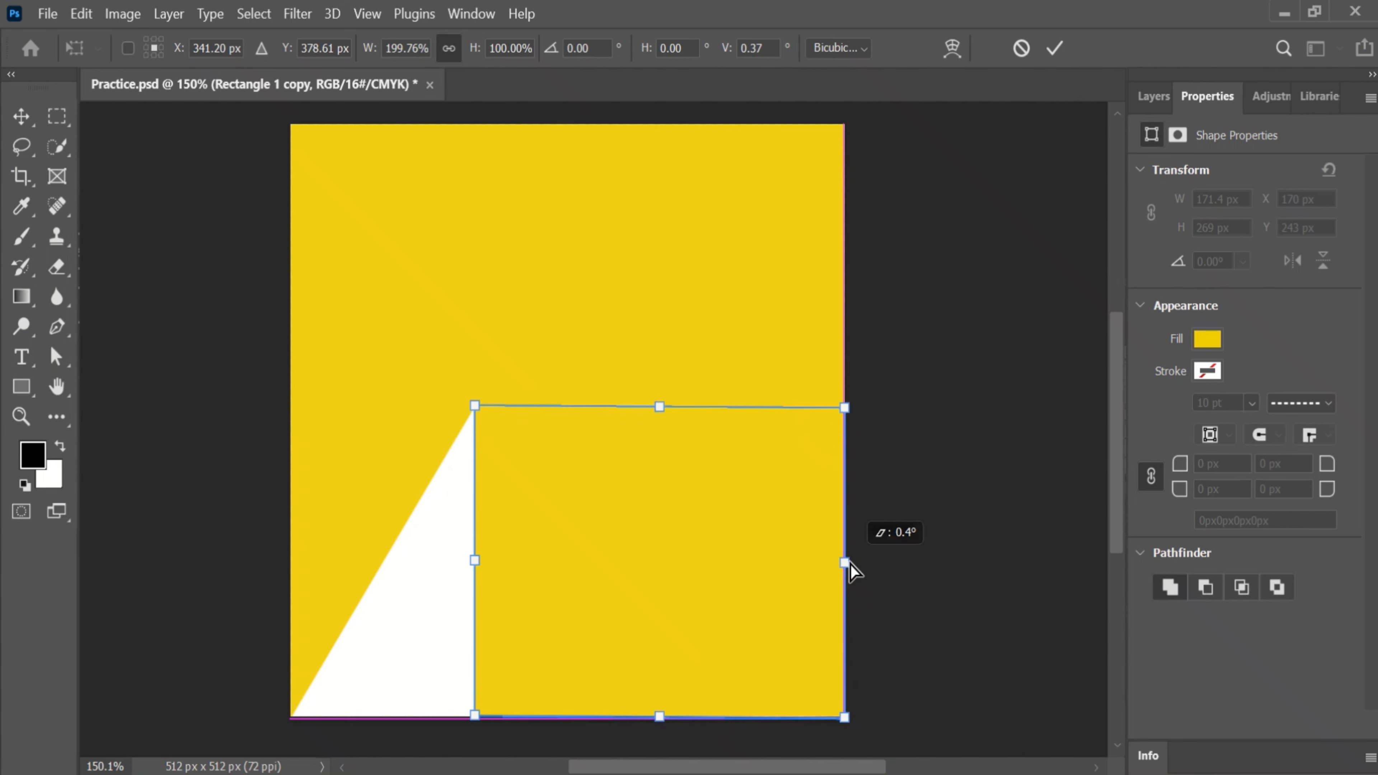
drag(475, 560, 288, 560)
key(Return)
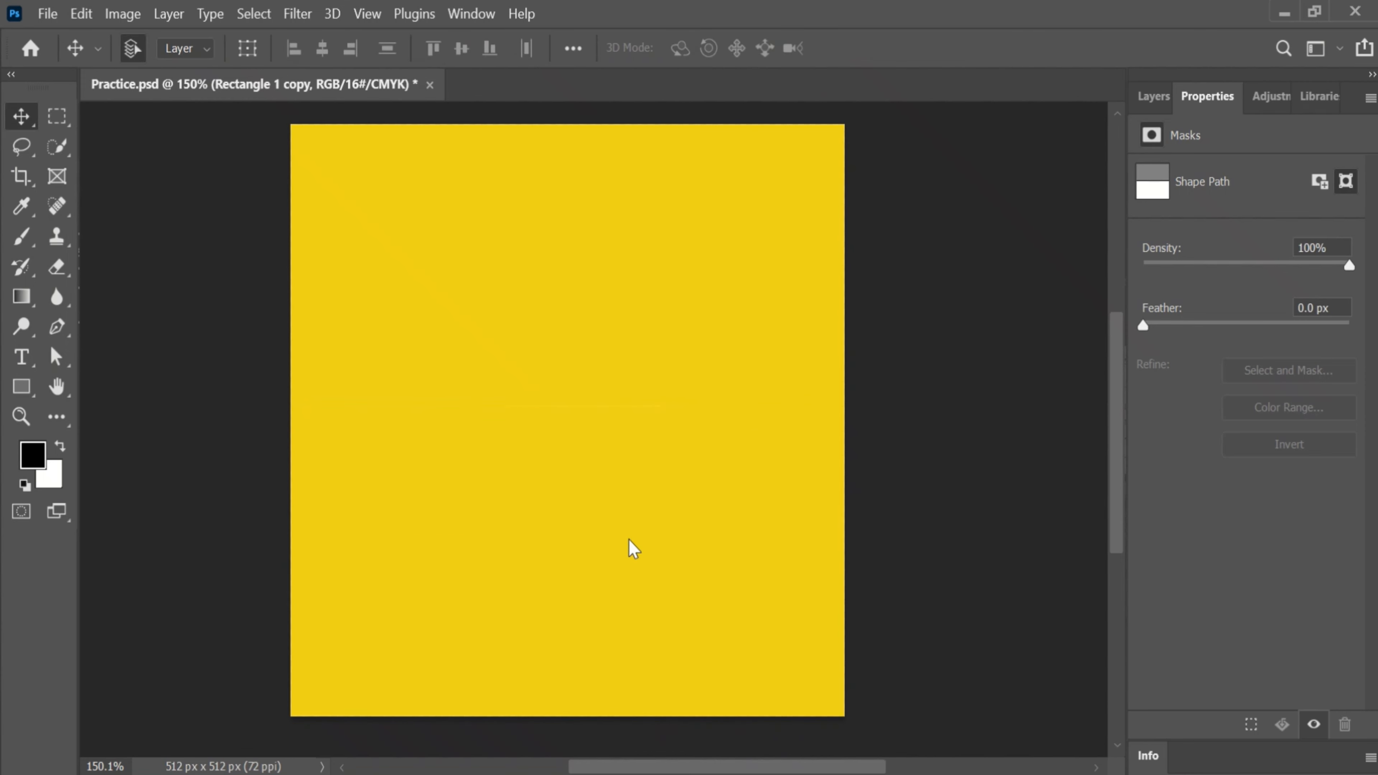
Move the Rectangle 1 copy layer below Rectangle 1, directly above Layer 0
click(352, 362)
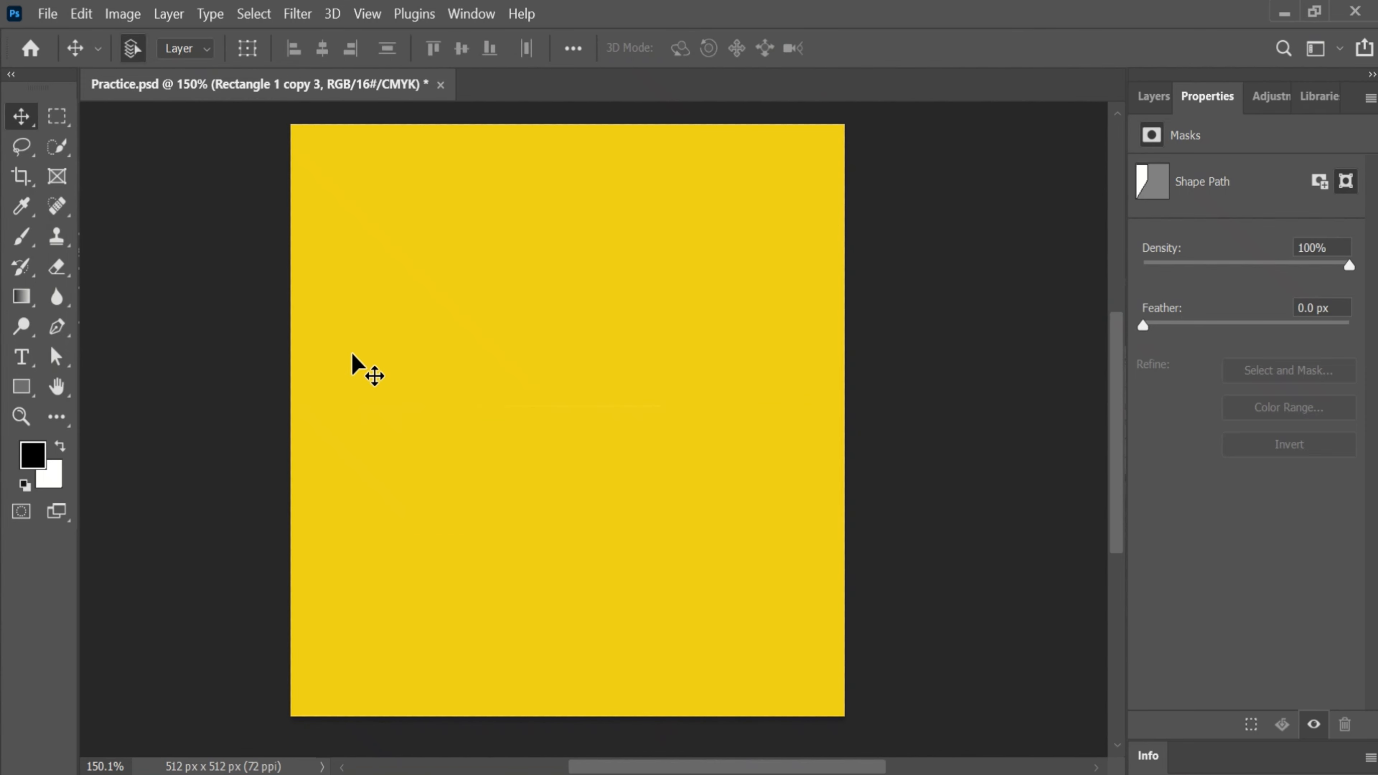
click(1158, 97)
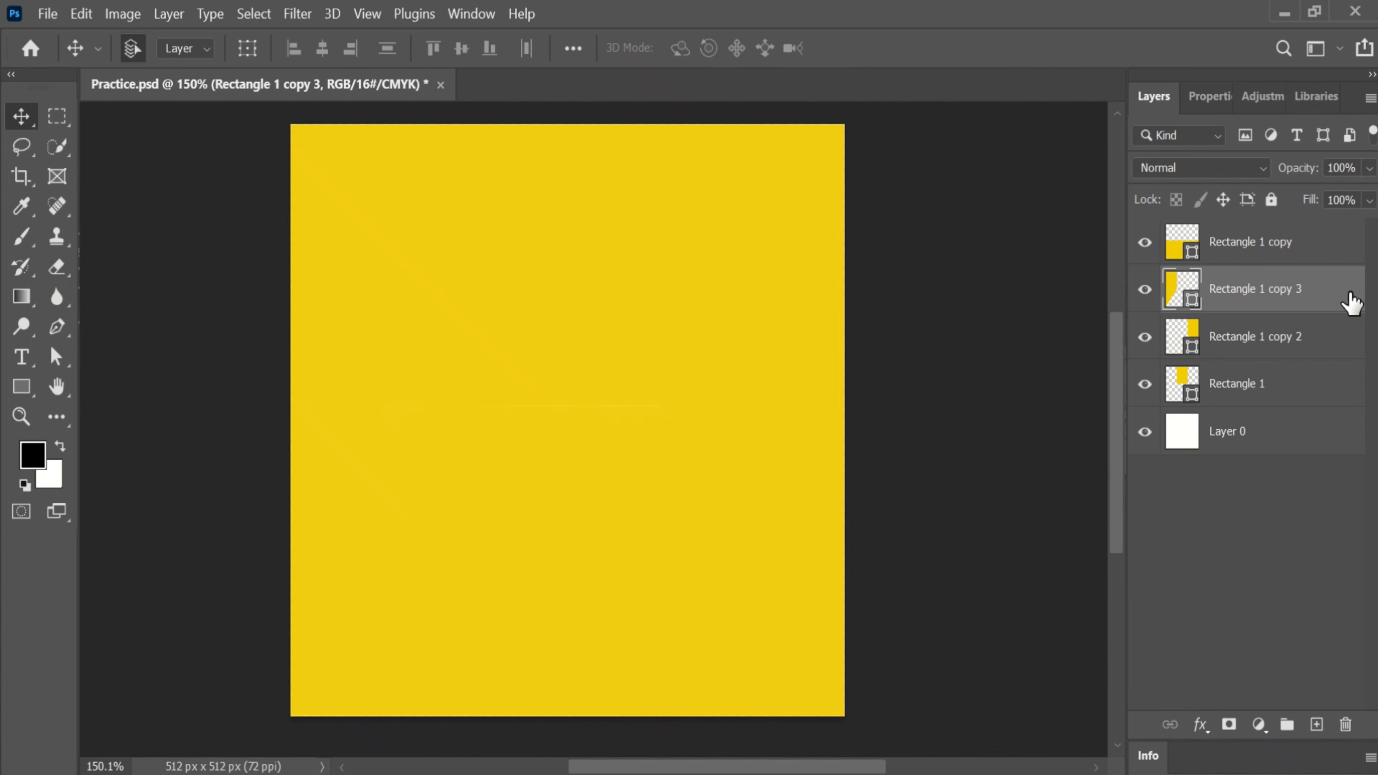
click(1313, 236)
drag(1313, 236, 1307, 394)
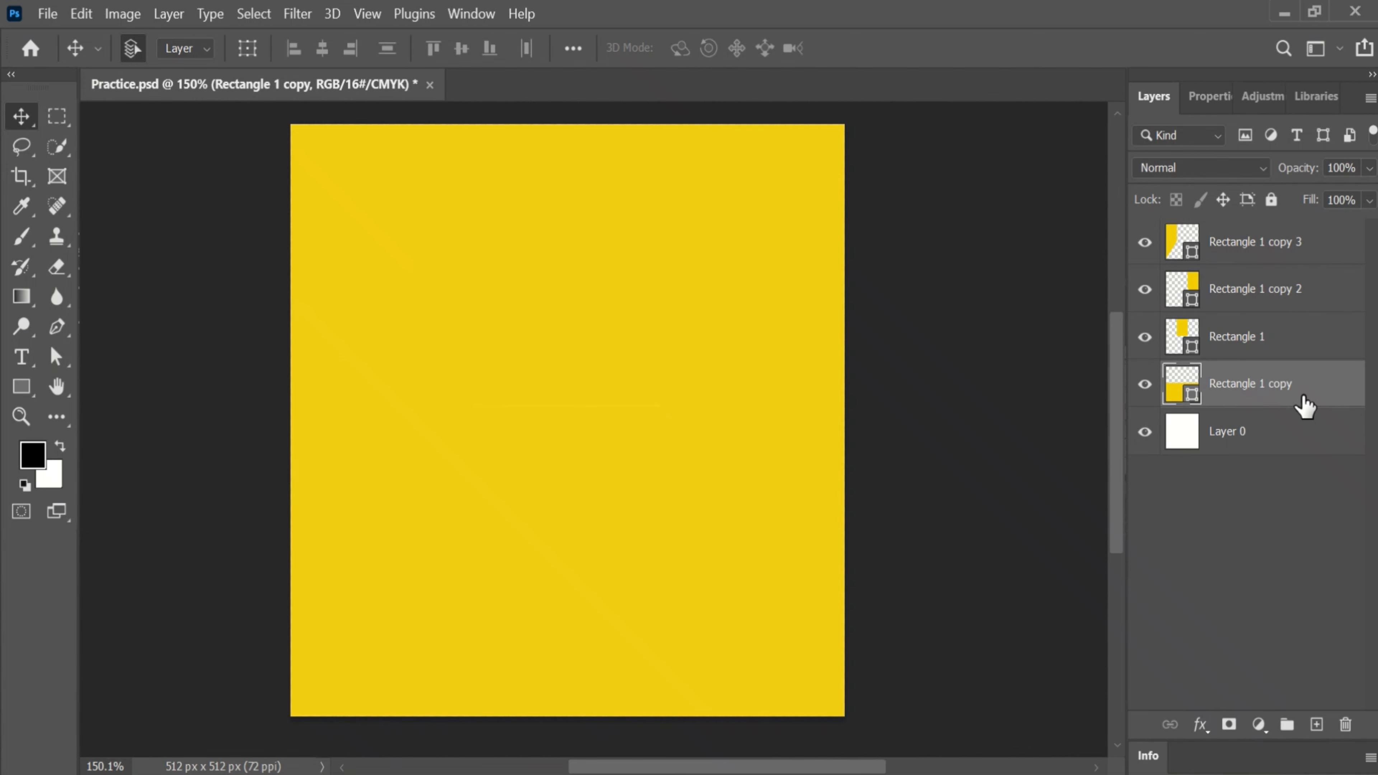
Add a Gradient Overlay layer style to the left skewed shape, Rectangle 1 copy 3
click(373, 302)
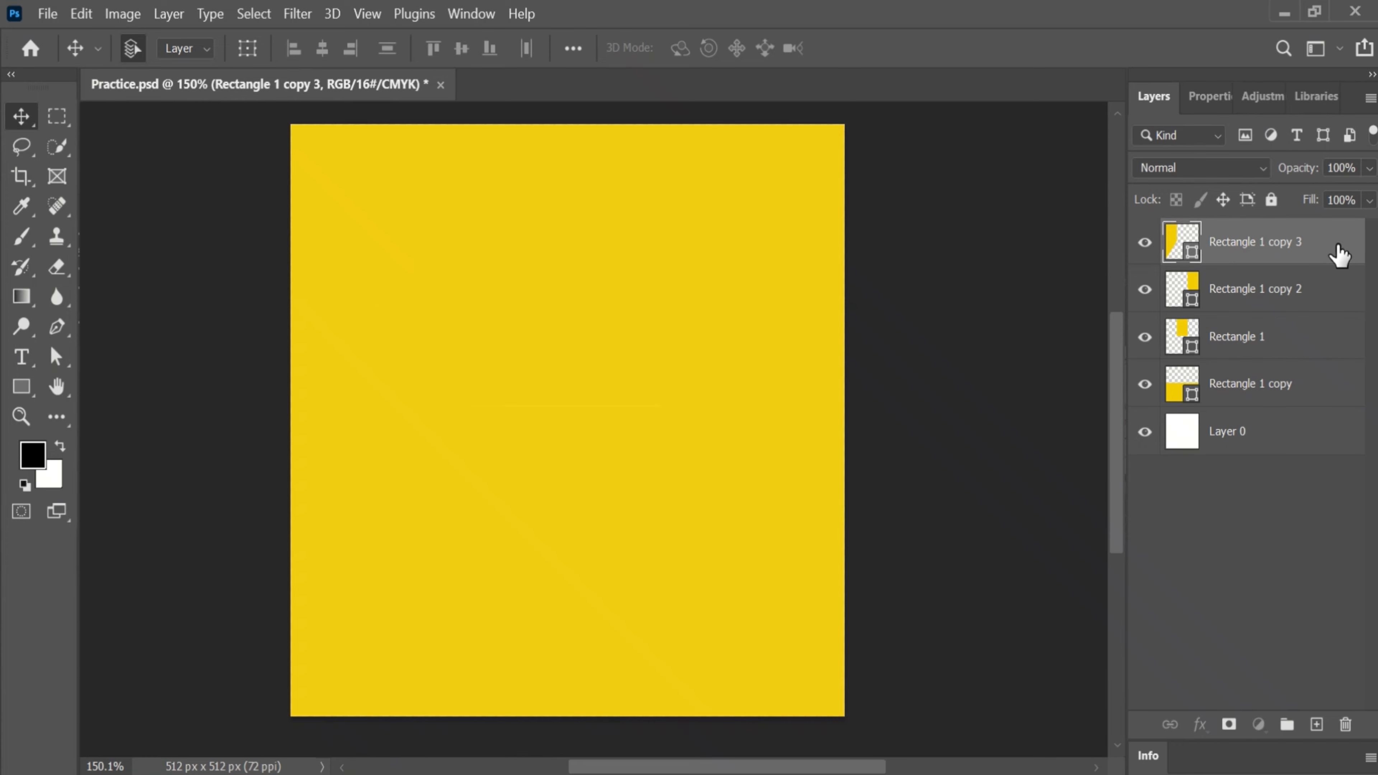
double_click(1340, 252)
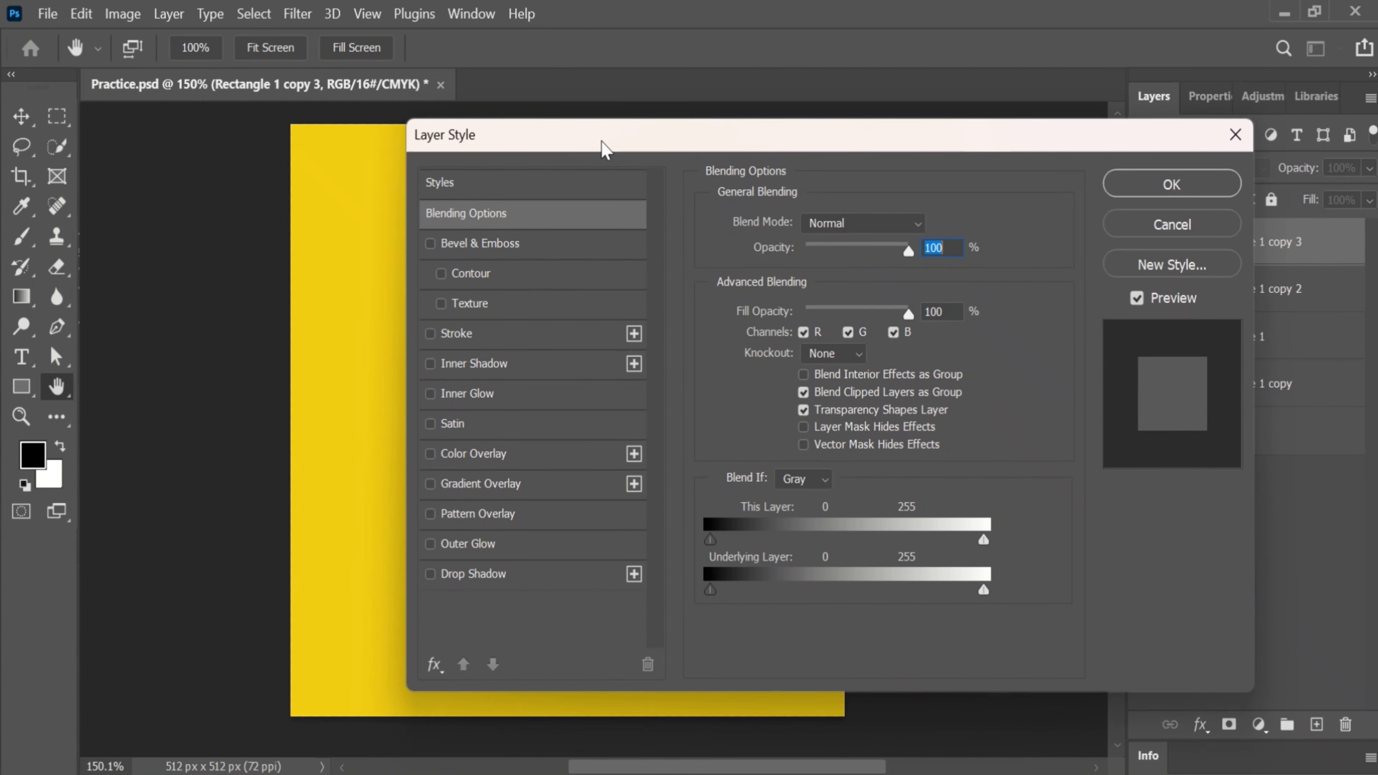
drag(603, 144, 1052, 129)
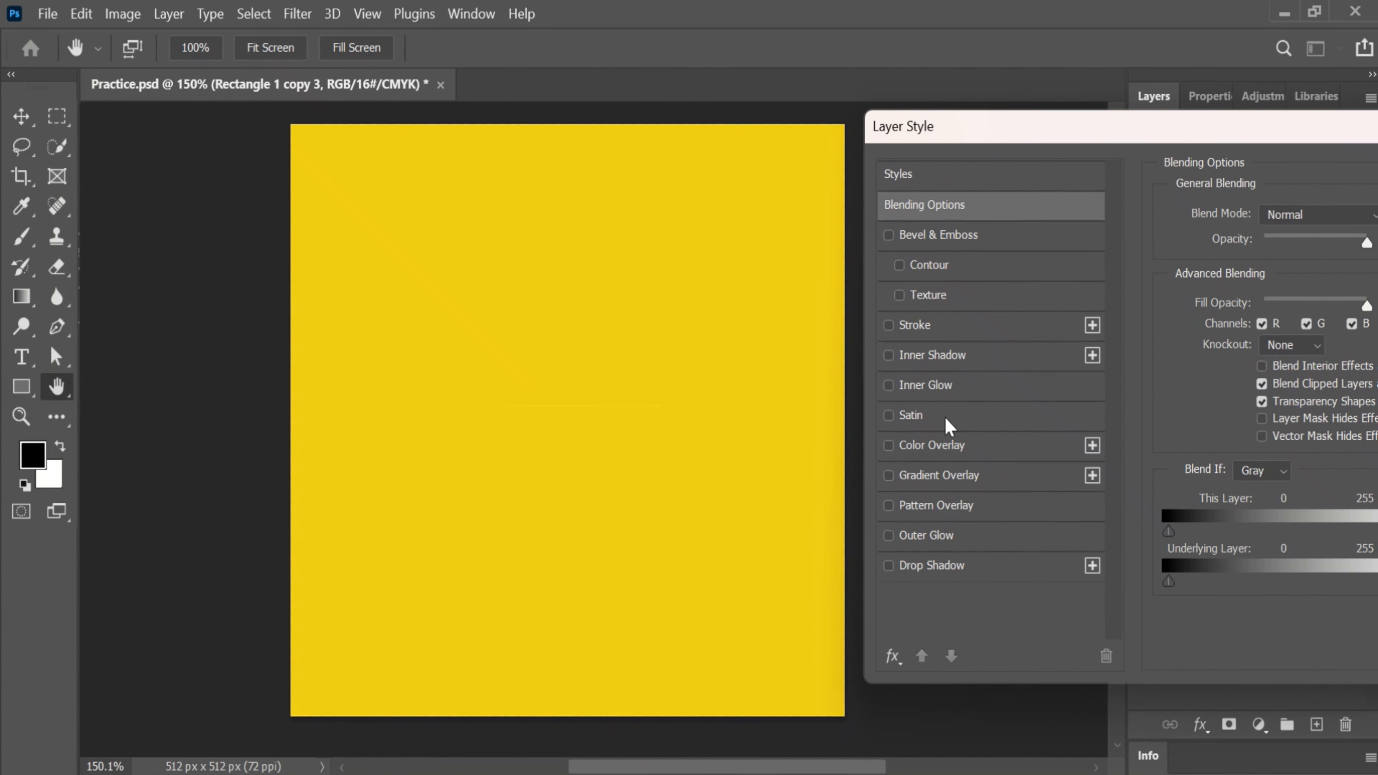
click(918, 478)
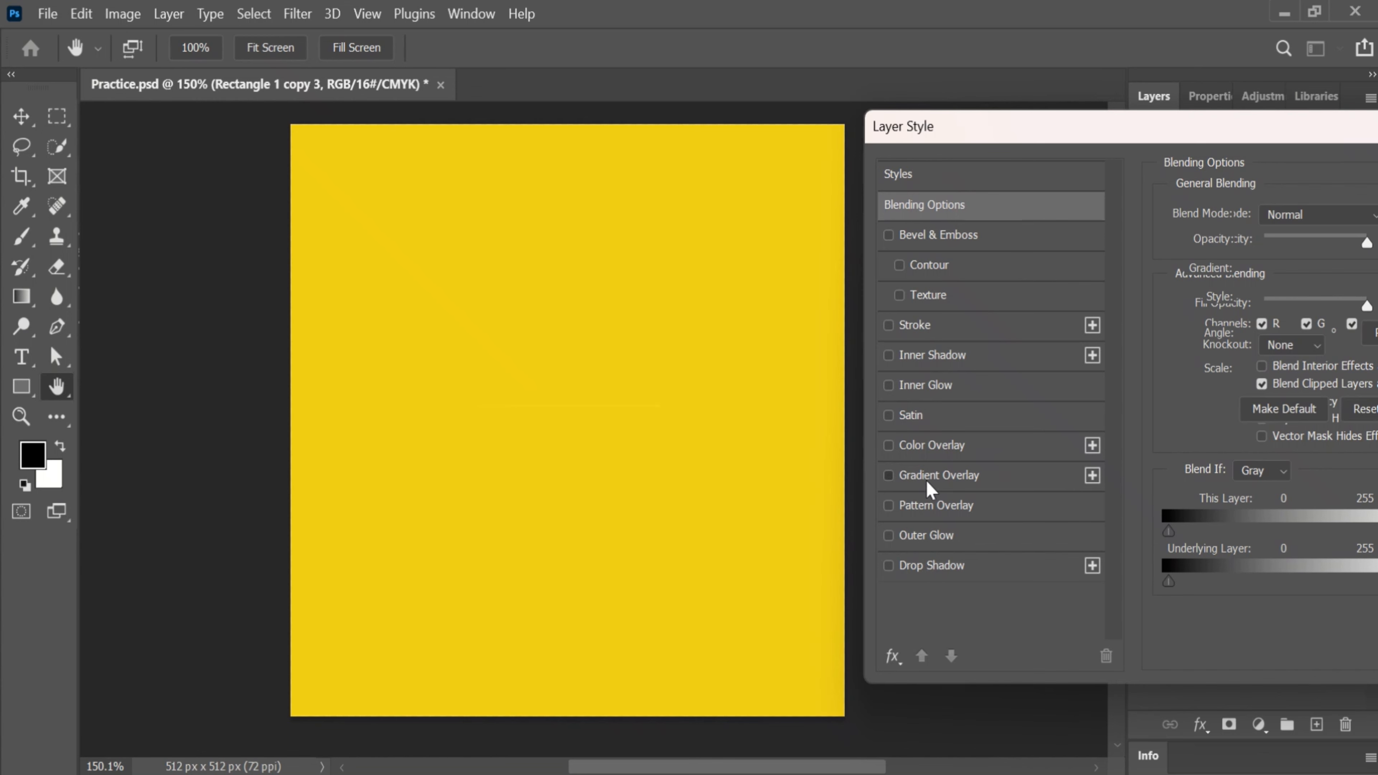
drag(1290, 144, 1202, 131)
Set the first color stop of the overlay gradient to yellow f2cd02, sampled from the canvas
click(1209, 255)
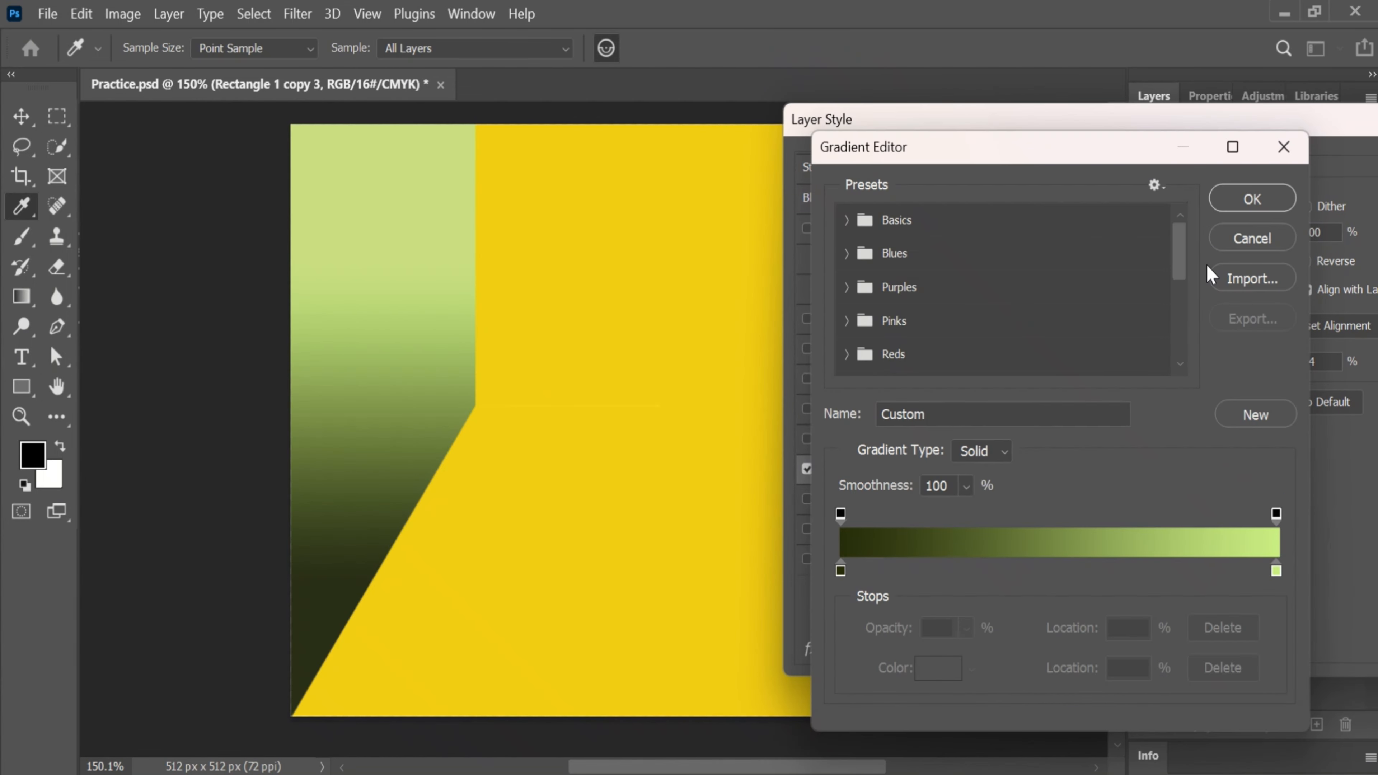
click(841, 571)
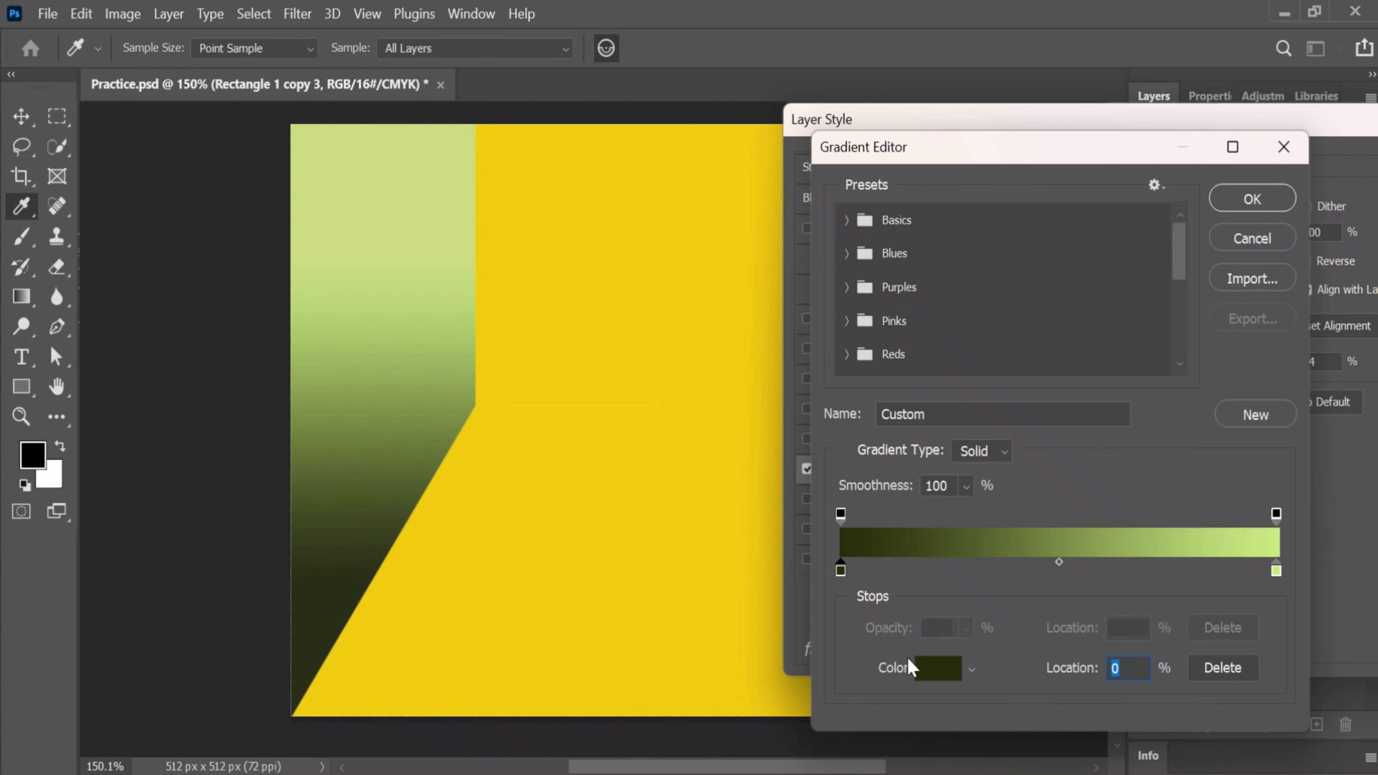
click(943, 670)
click(492, 274)
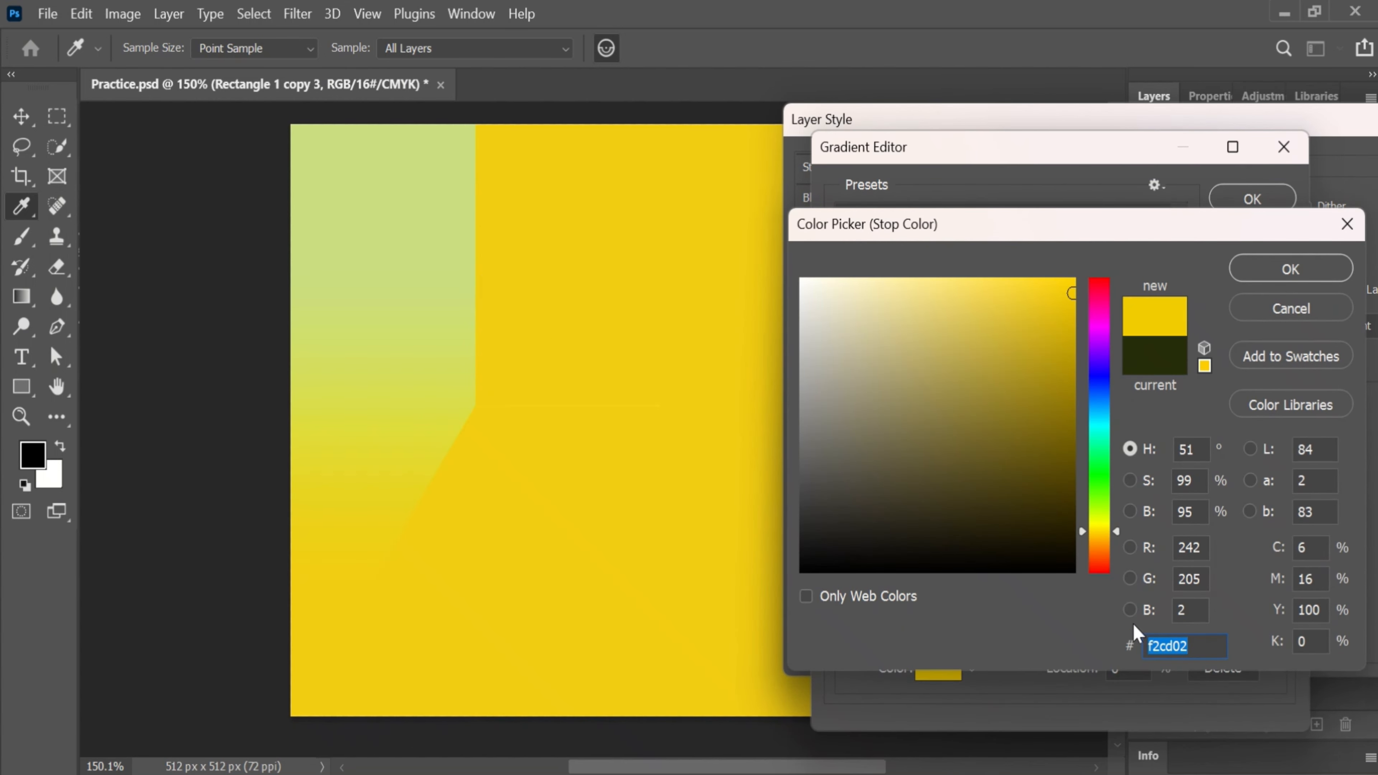
click(1290, 267)
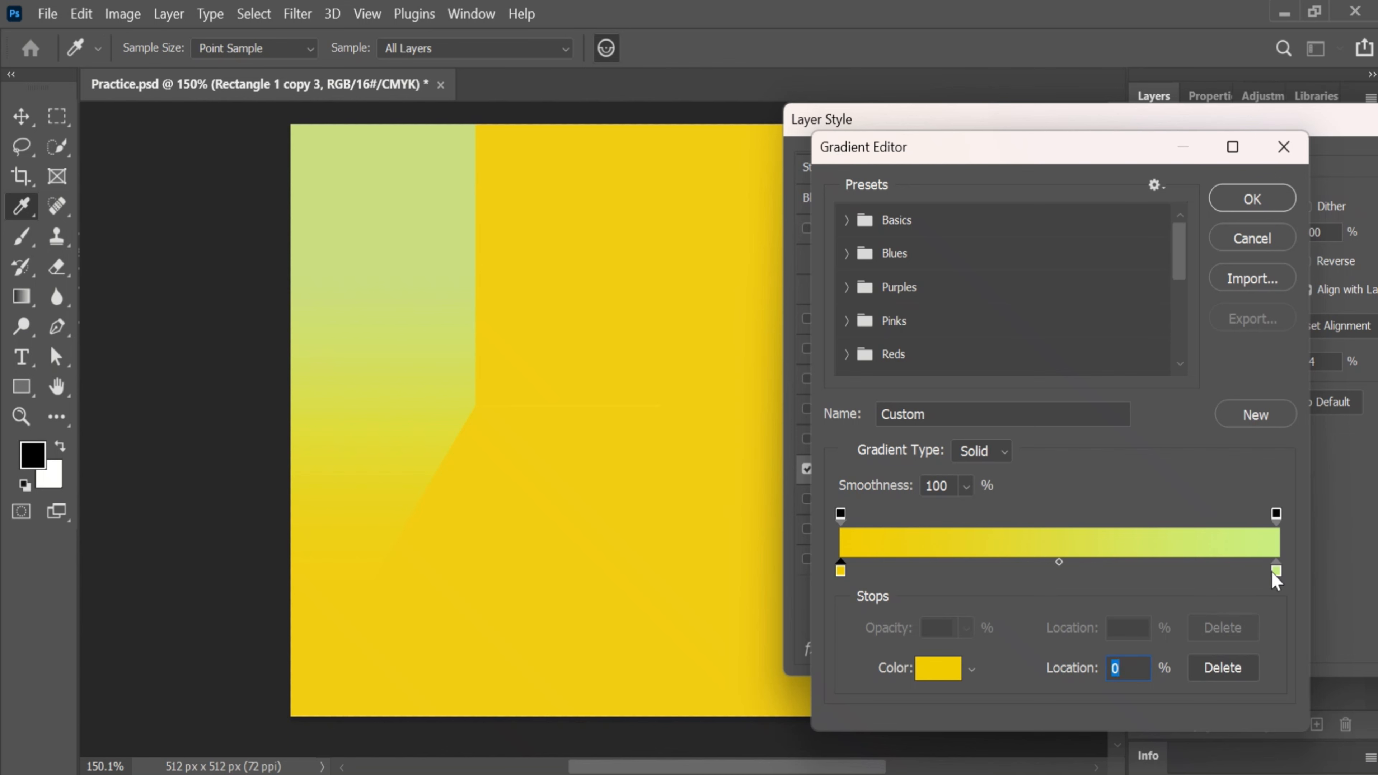
Set the overlay gradient's end color stop, at location 100%, to a bright orange
click(1276, 571)
click(944, 671)
click(648, 445)
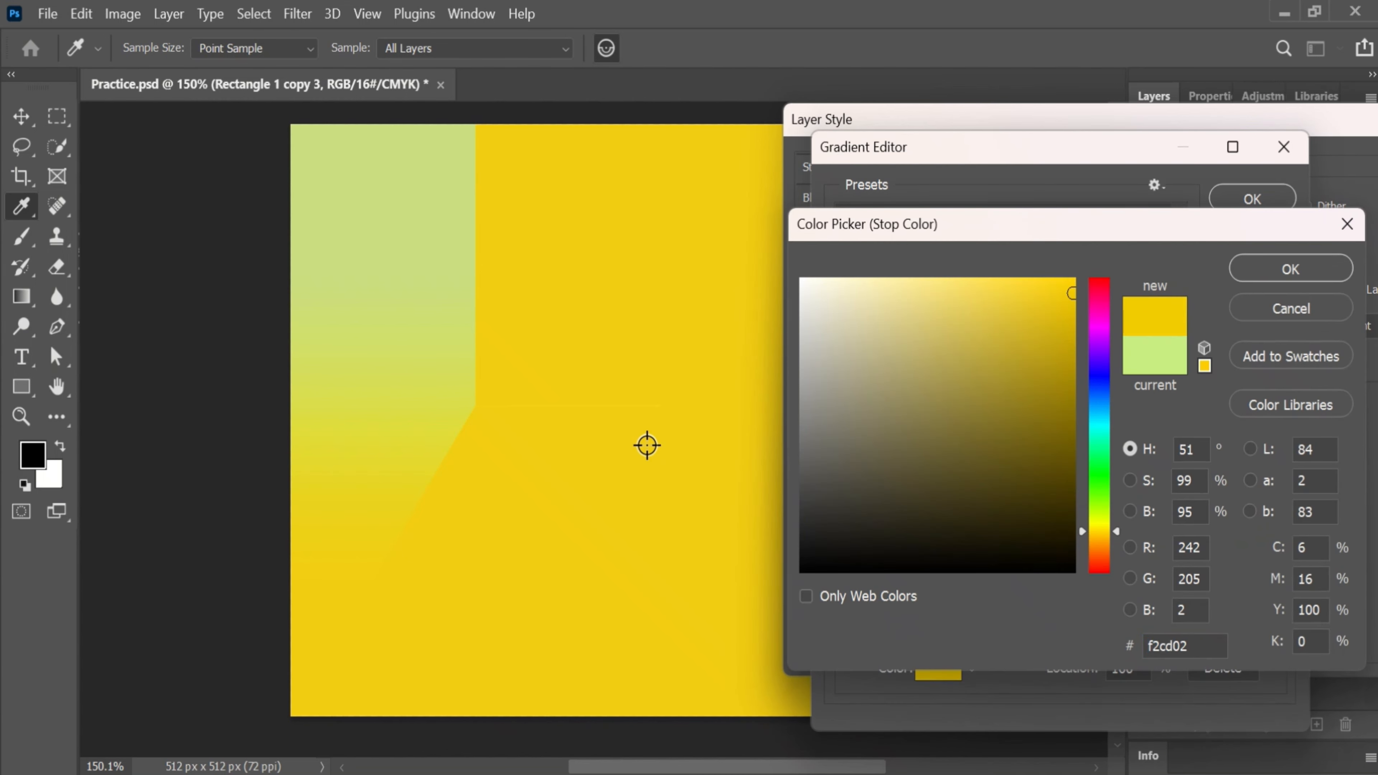
text(e6931c)
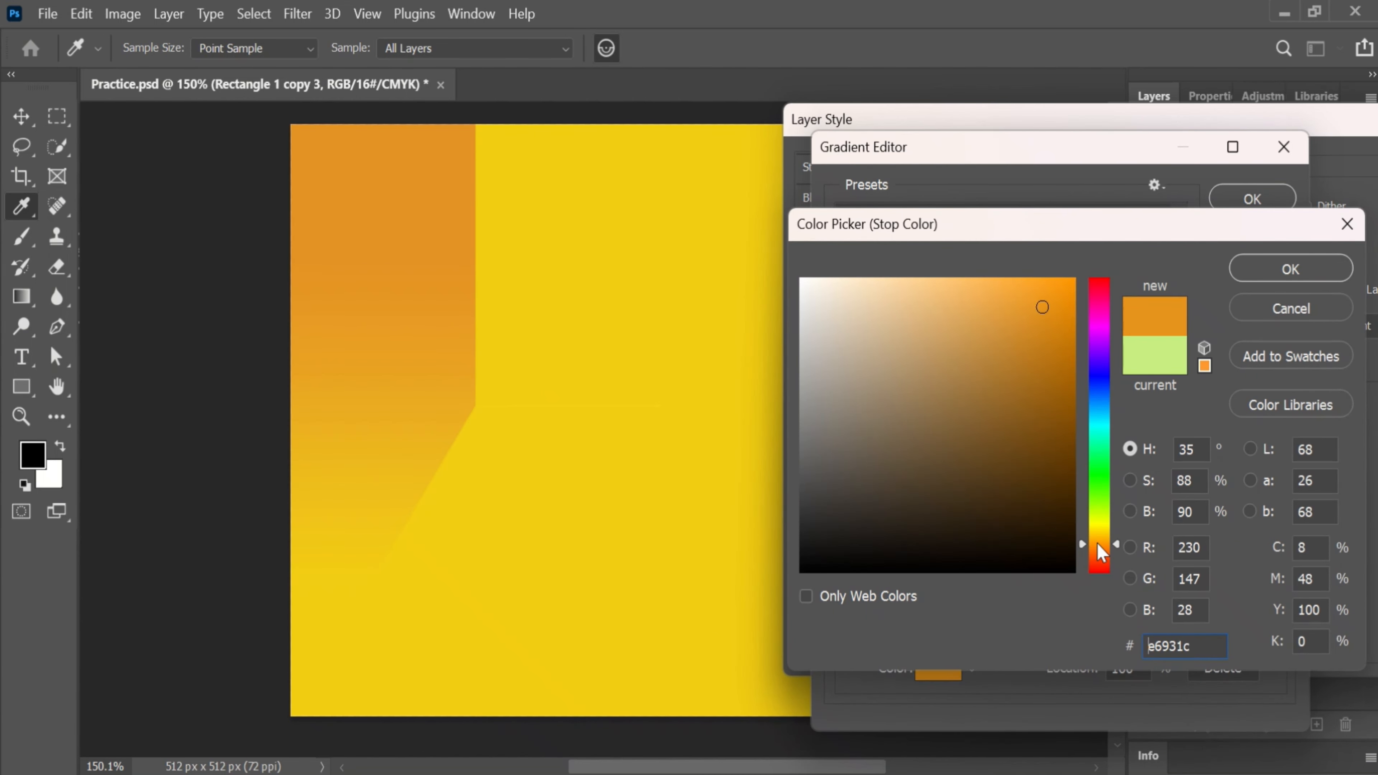
click(1060, 298)
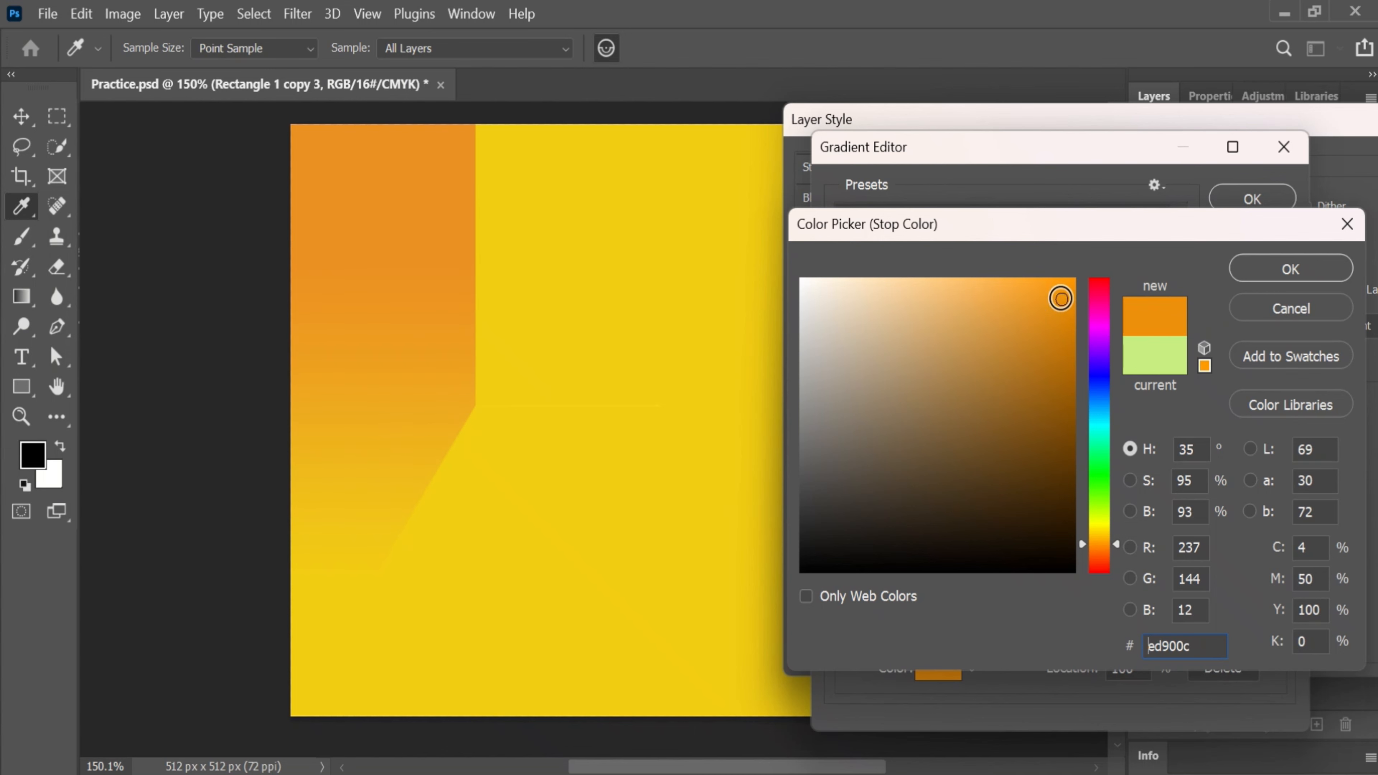
click(1045, 296)
click(1291, 270)
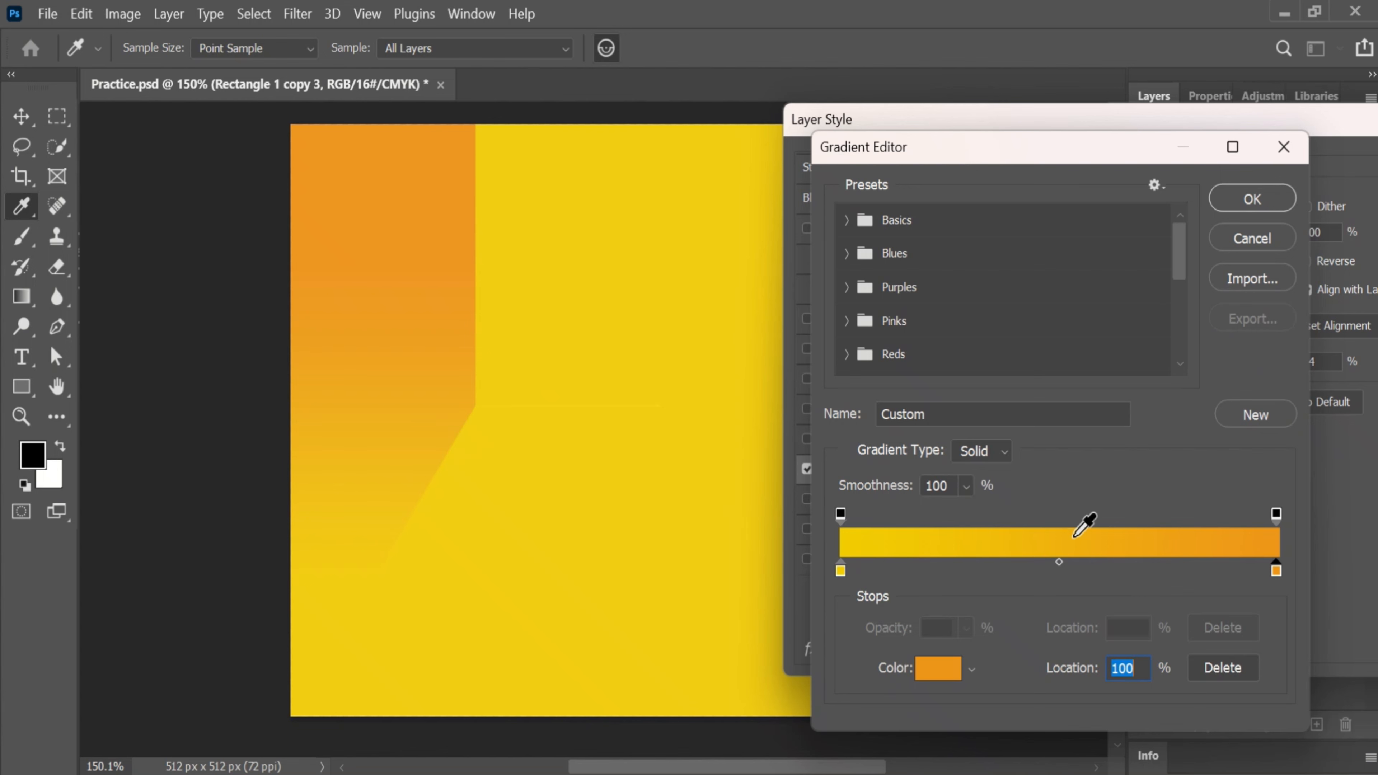
Accept the yellow-to-orange gradient and apply the overlay to the left wall at an angle of -17 degrees
click(1242, 209)
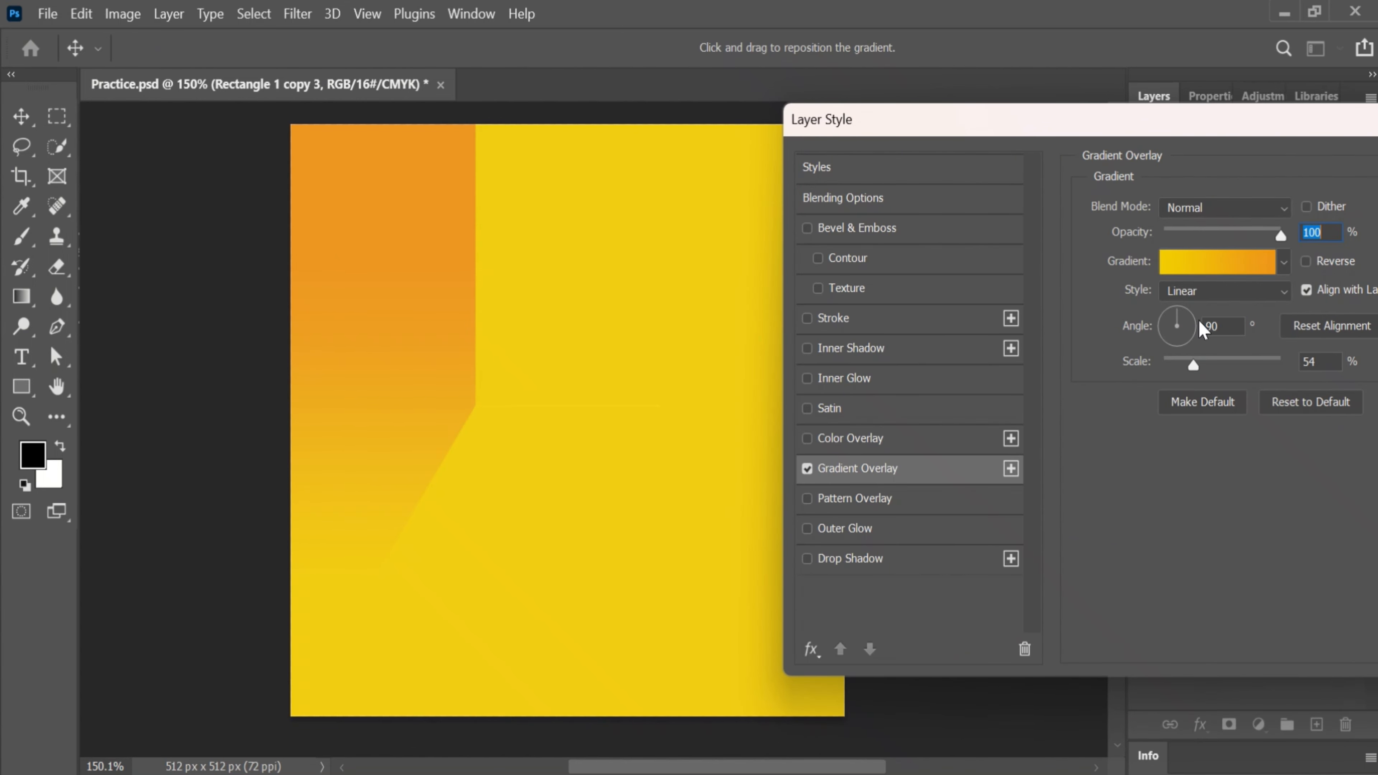
click(1186, 332)
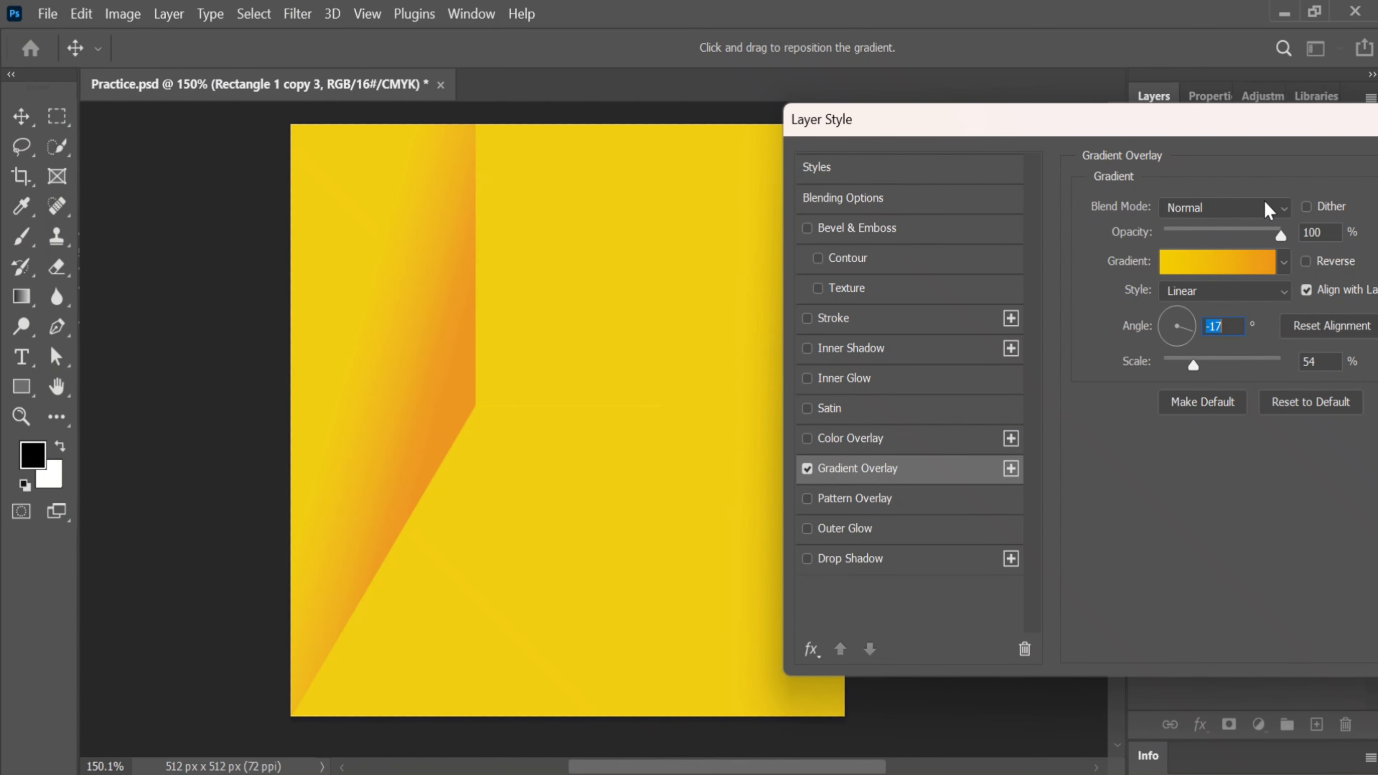
key(Return)
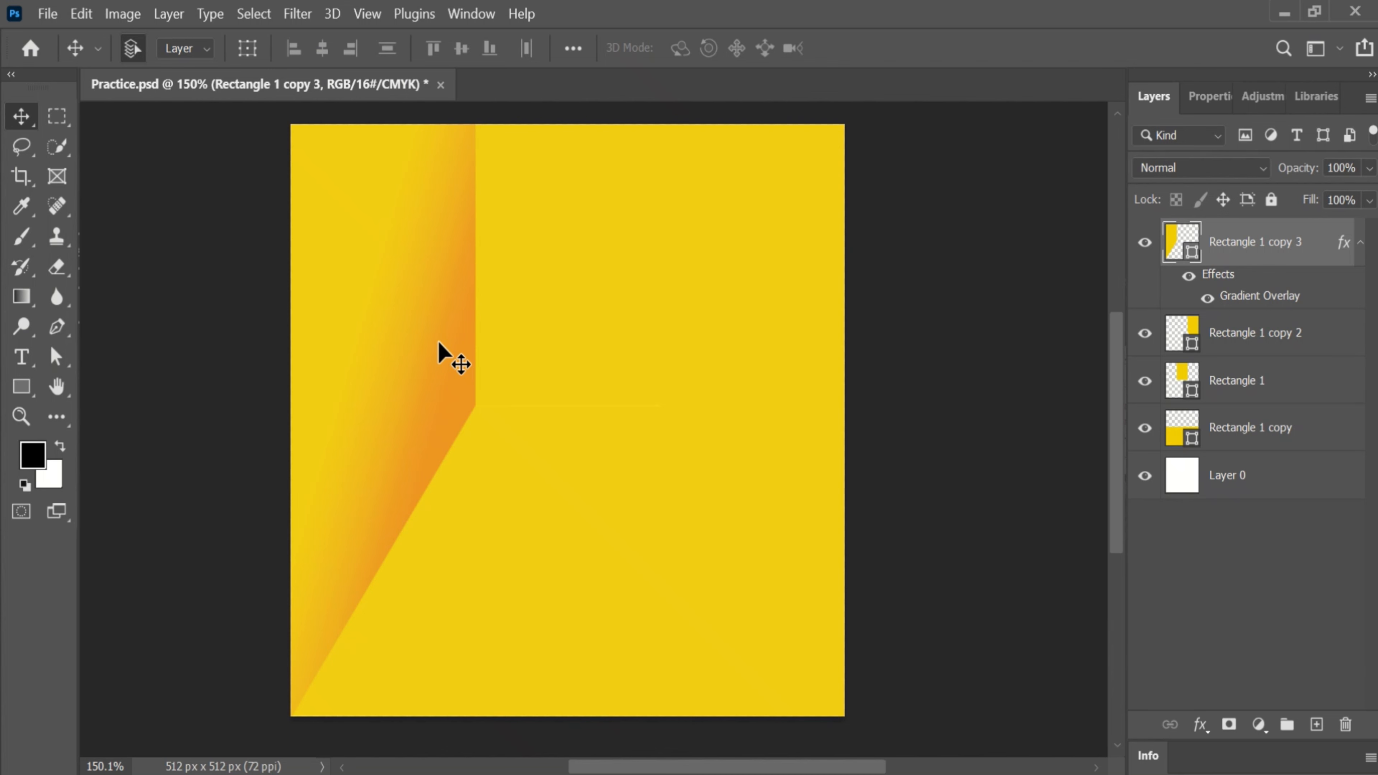
Add a Gradient Overlay layer style with the same yellow-to-orange gradient to the right wall, Rectangle 1 copy 2
click(808, 400)
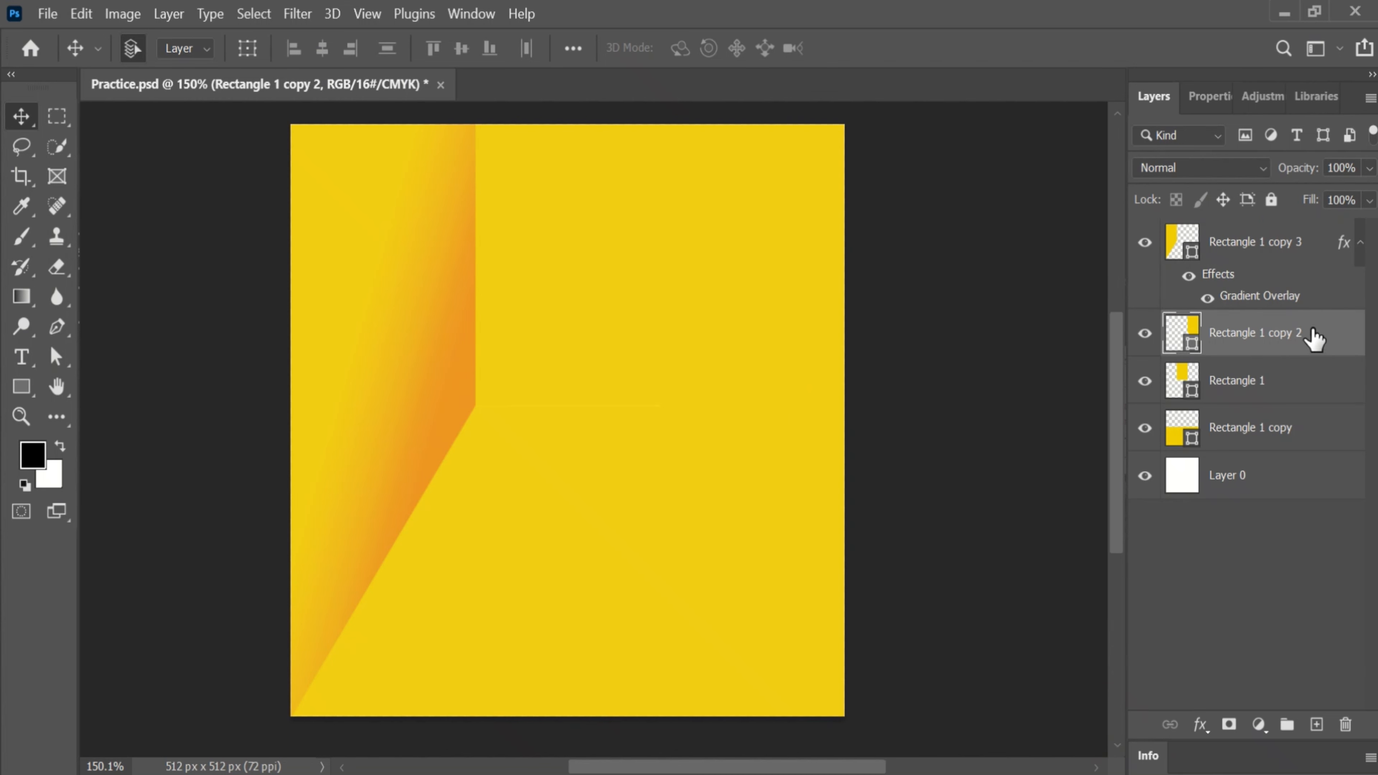
double_click(1348, 344)
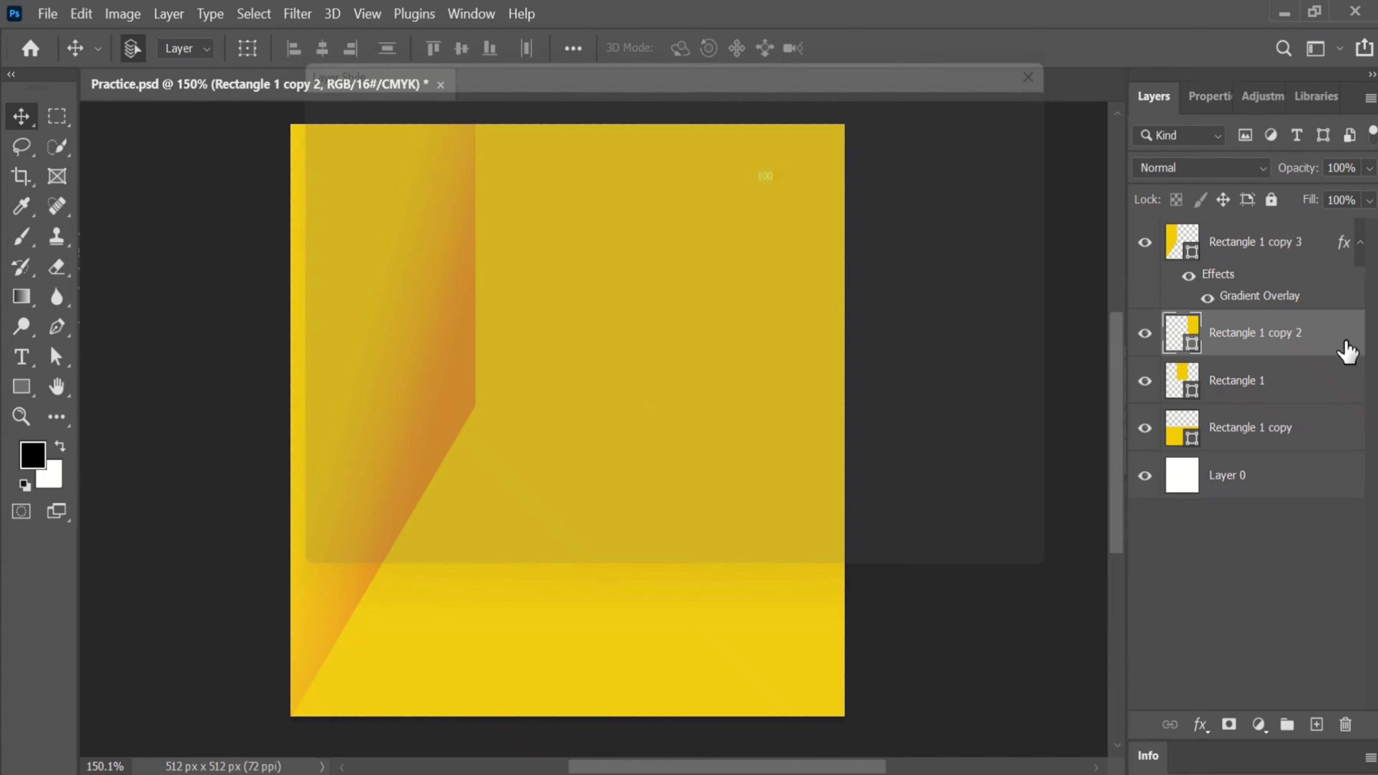
drag(596, 66, 1029, 141)
click(810, 477)
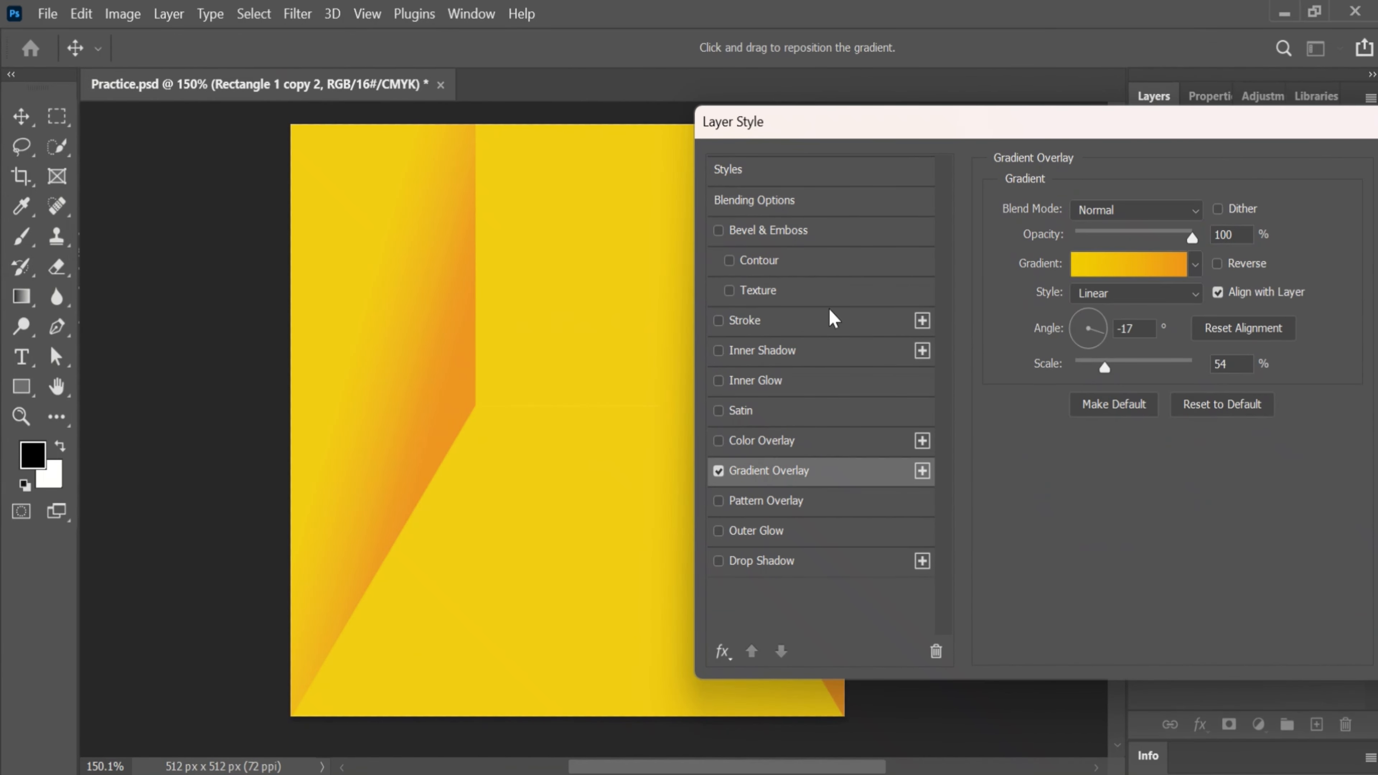
drag(814, 767, 855, 767)
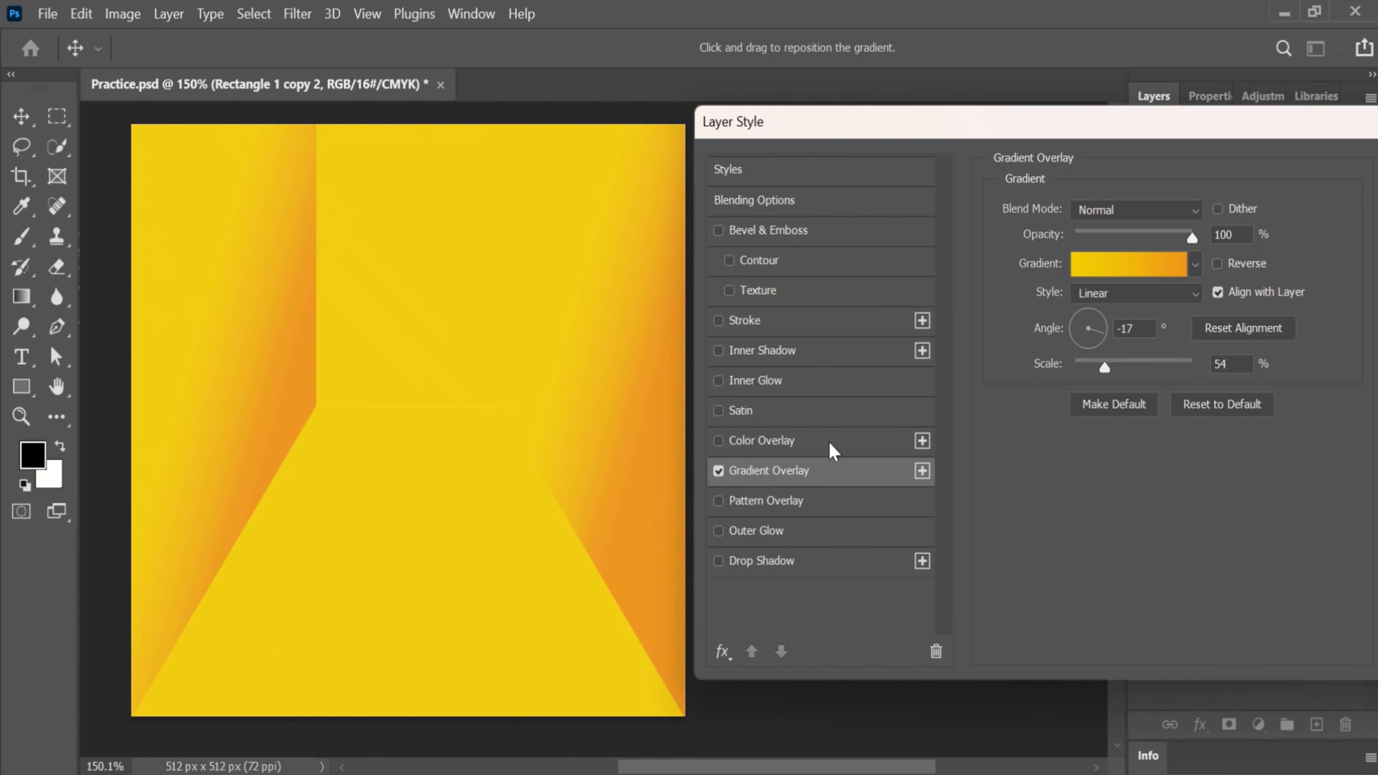
Set the right wall's gradient overlay angle to -174 degrees and apply the layer style
click(1104, 326)
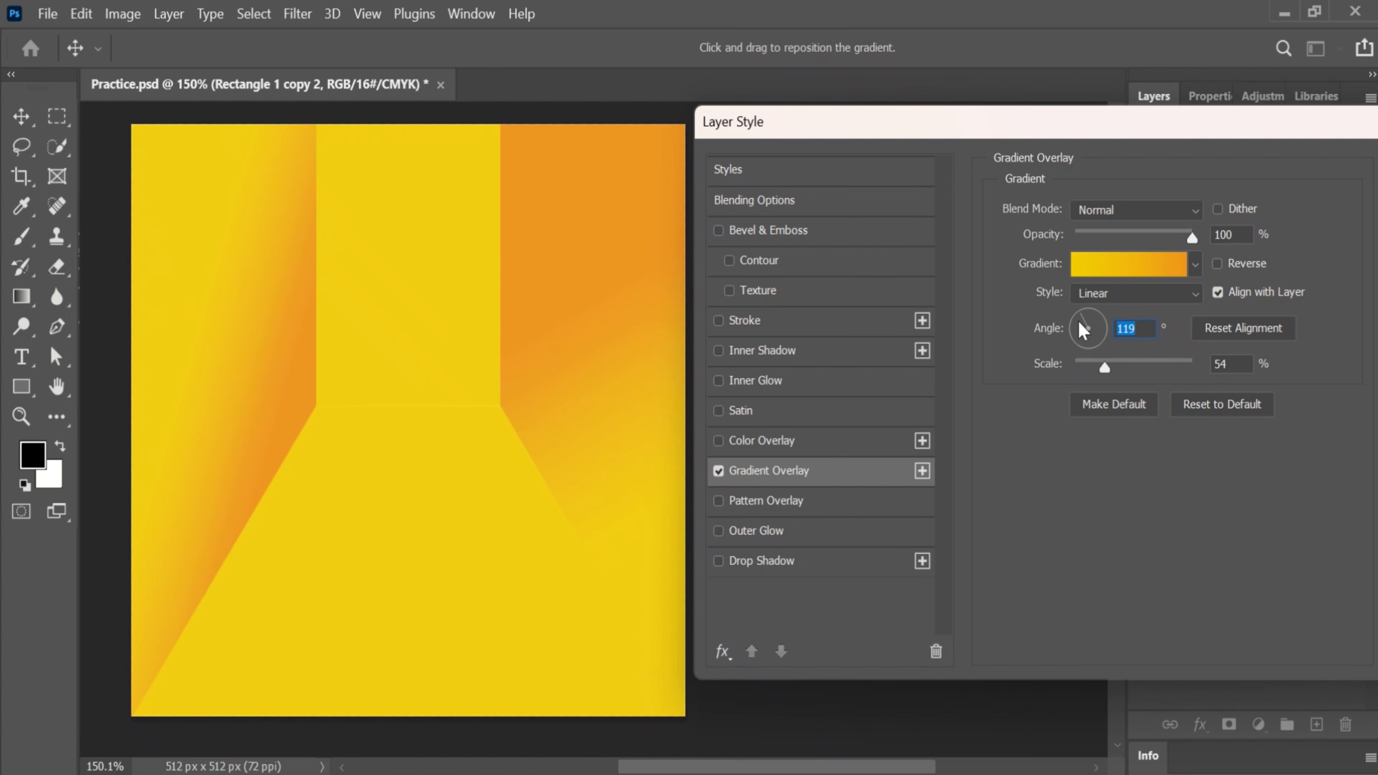
drag(1077, 332, 1073, 340)
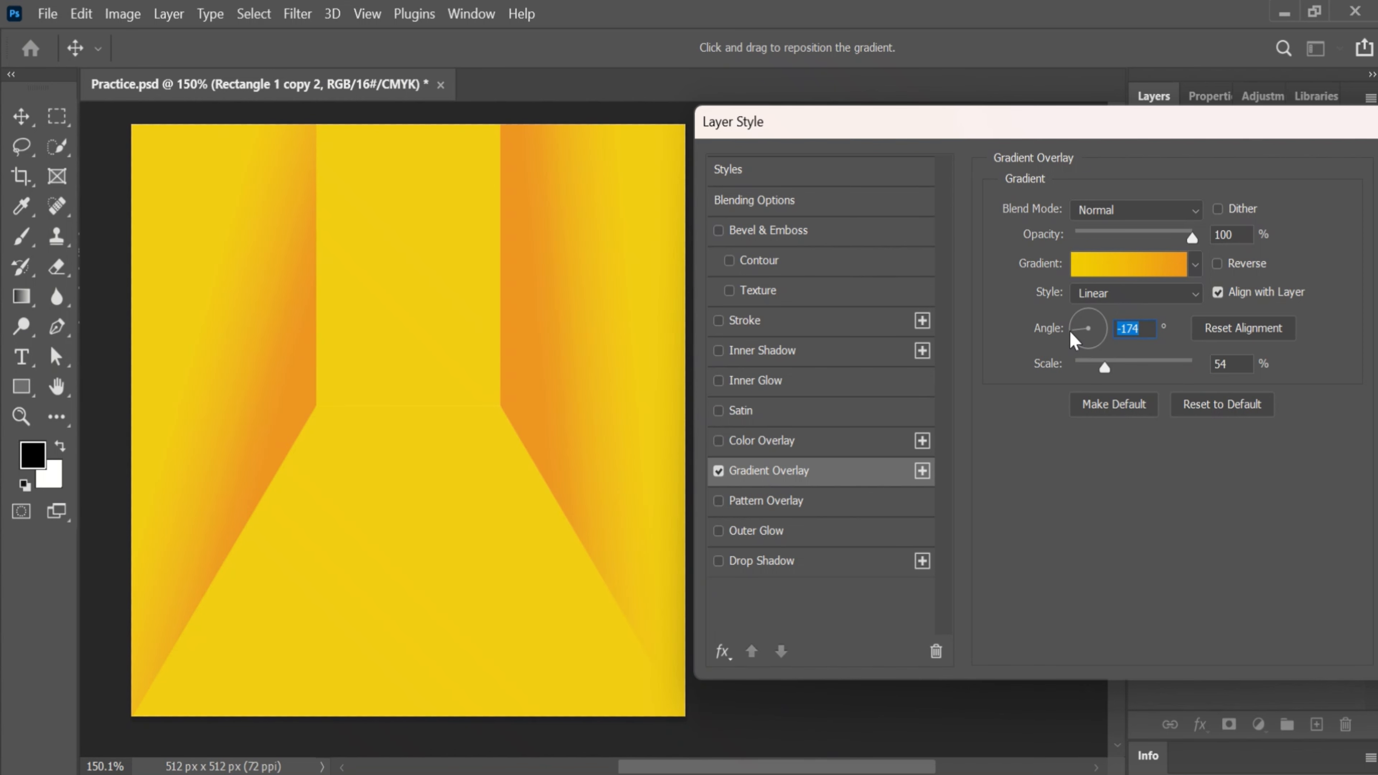
drag(1257, 122, 1119, 136)
click(1275, 185)
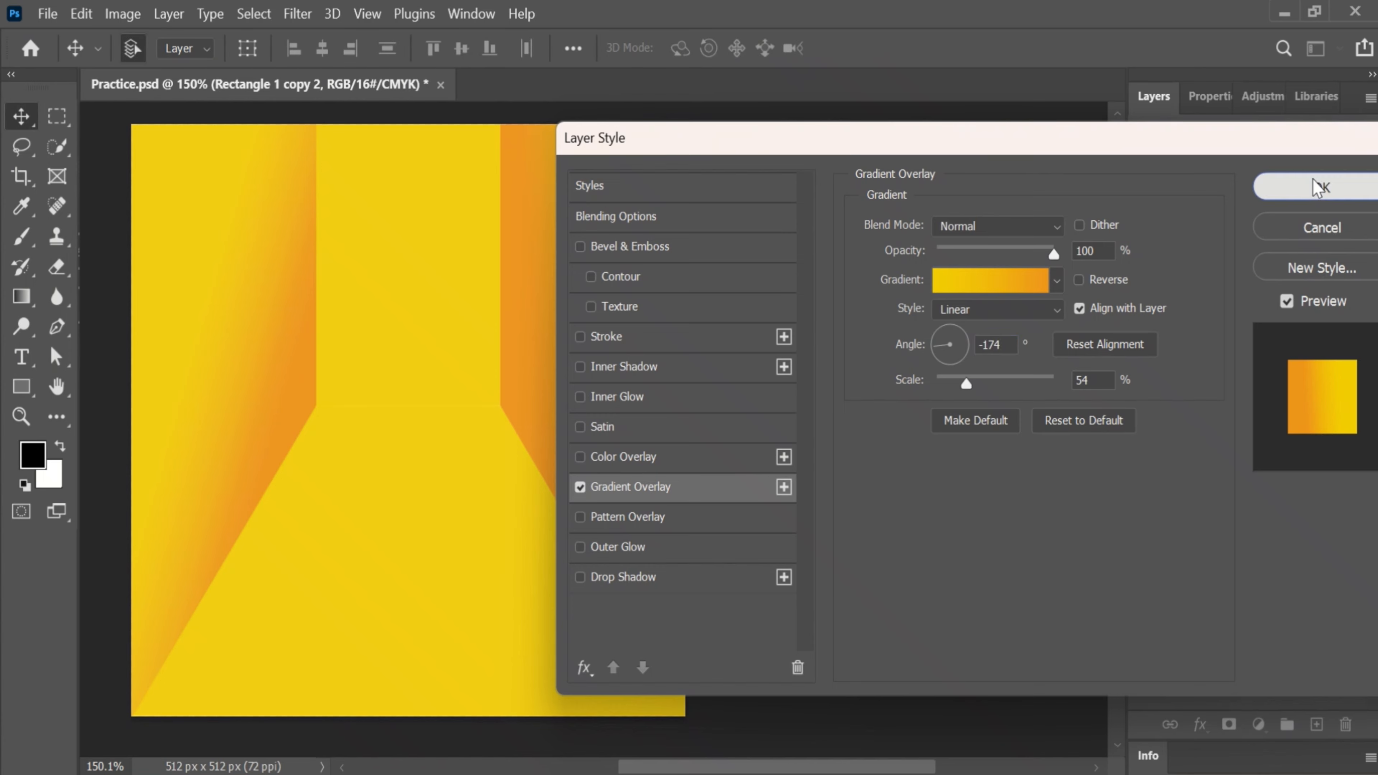
Select the burger in the placed photo using Select Subject in Select and Mask, and output it as a selection
drag(652, 766, 589, 768)
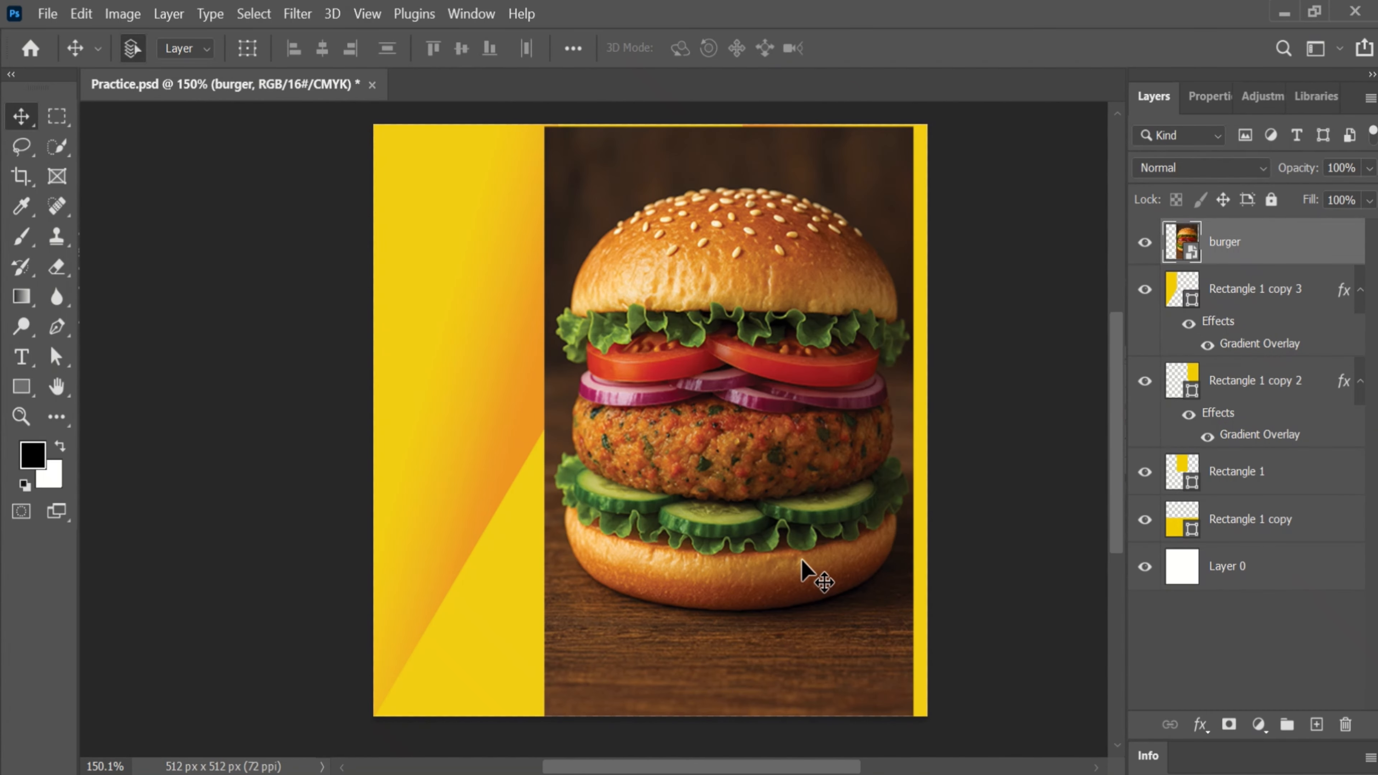
click(57, 147)
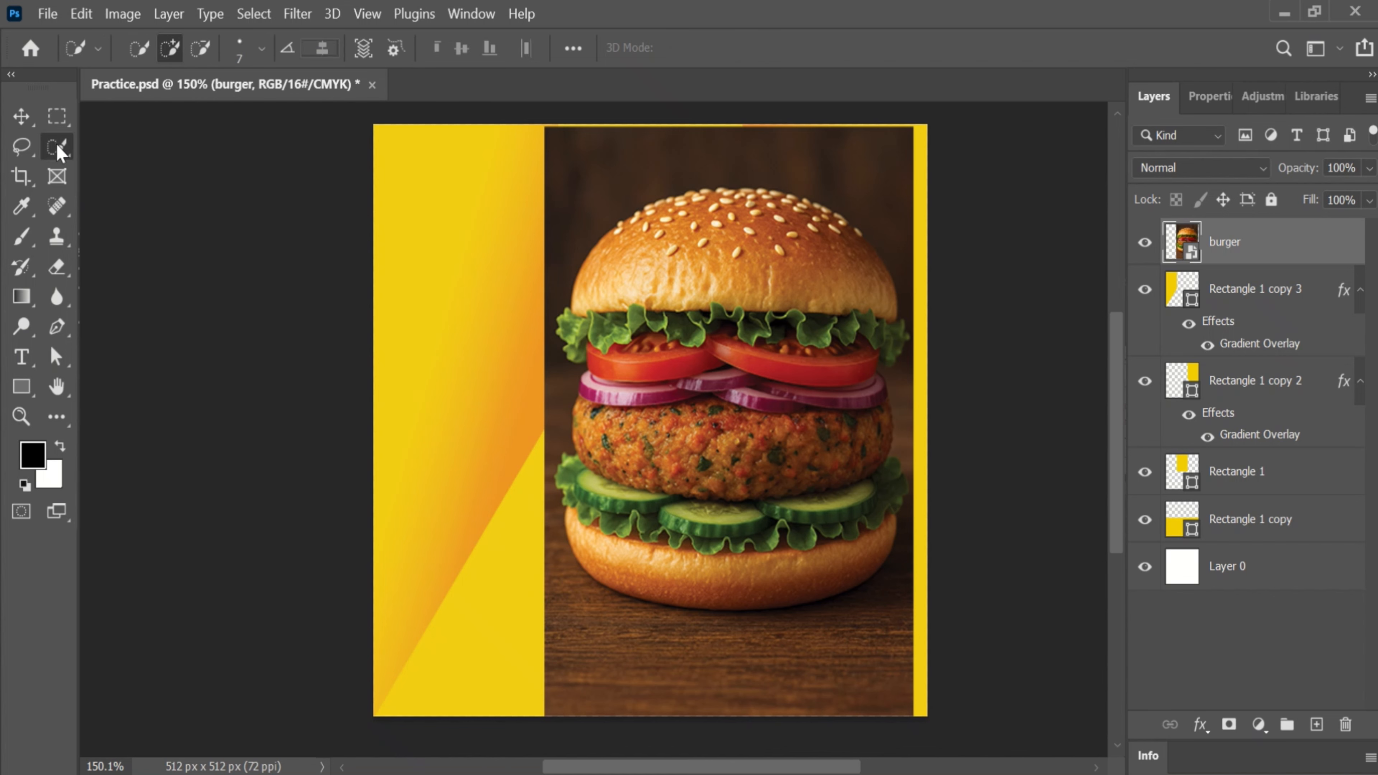
click(594, 49)
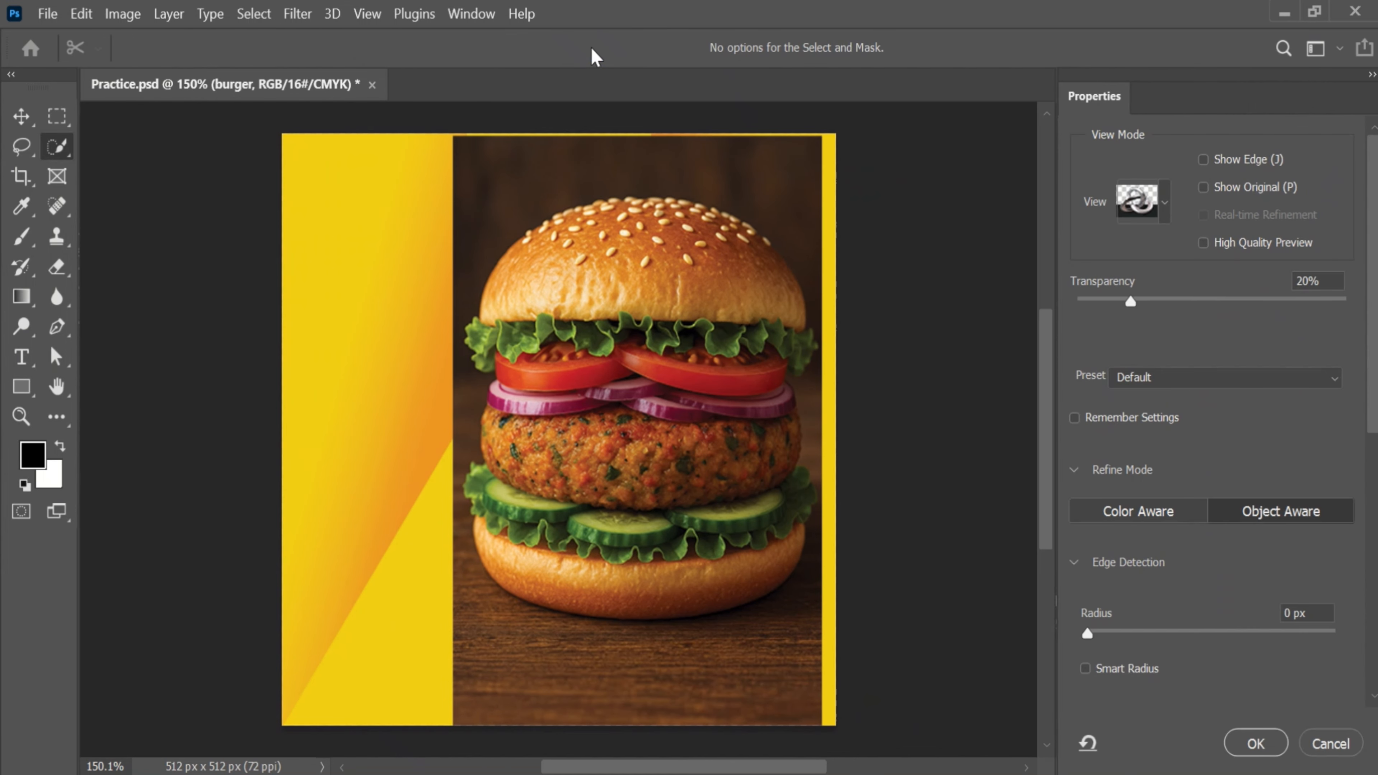
click(388, 49)
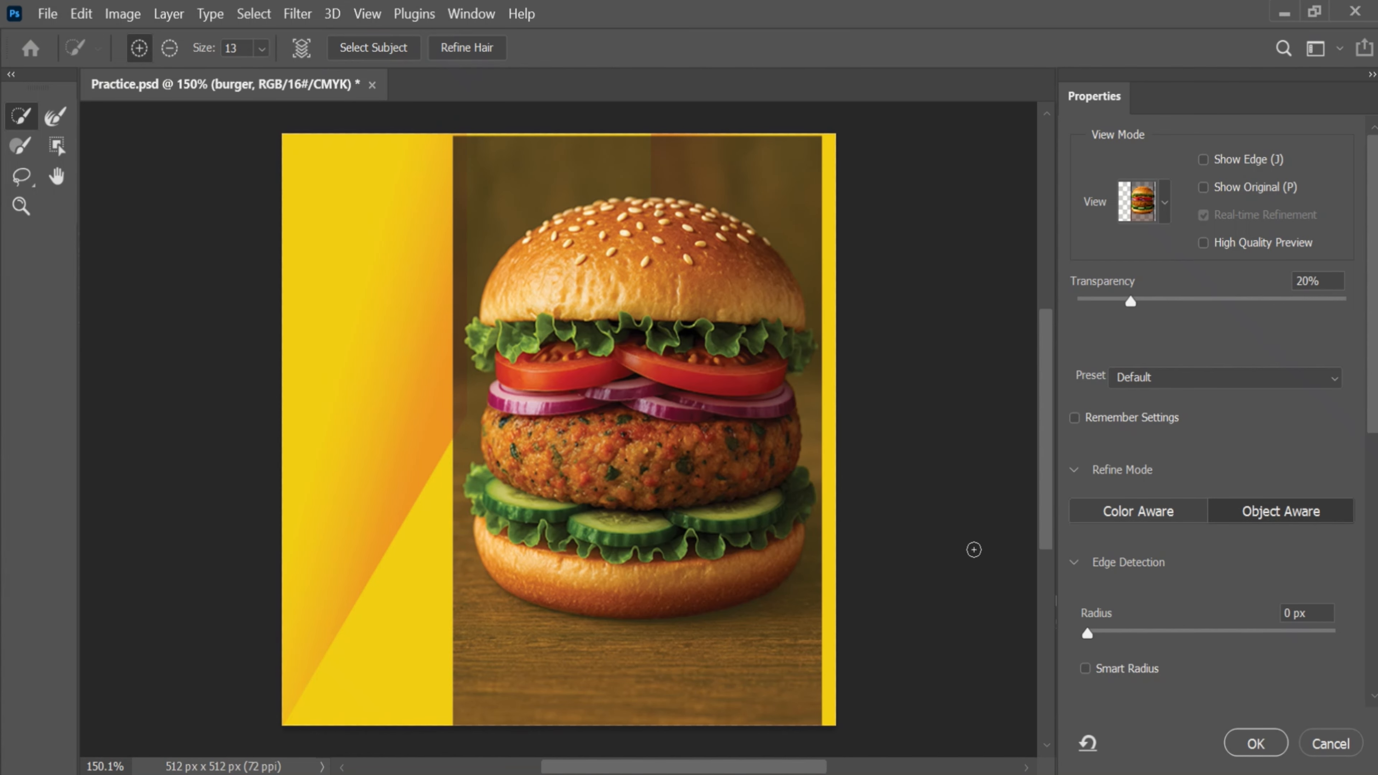
click(1248, 744)
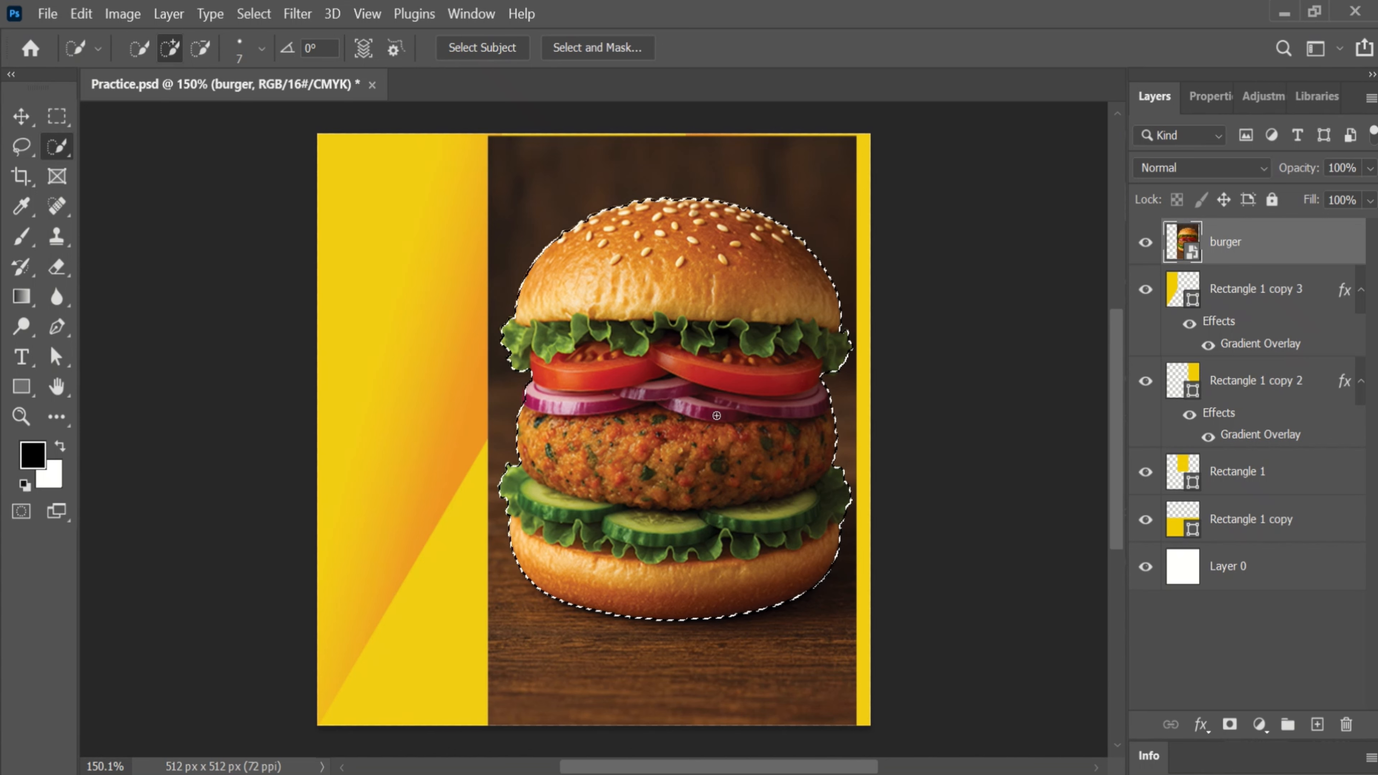
Copy the selected burger to a new layer and delete the original burger photo layer
key(ctrl+j)
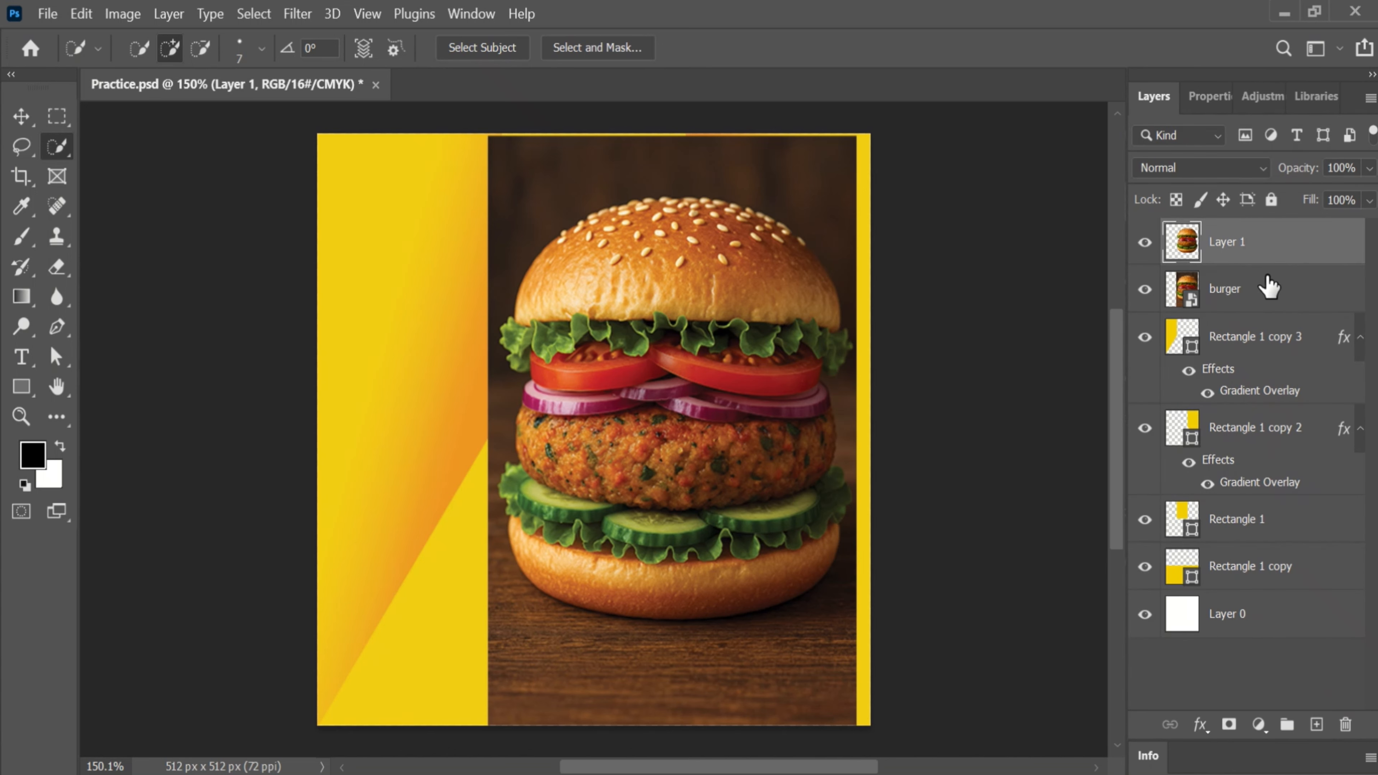
click(1267, 286)
key(Delete)
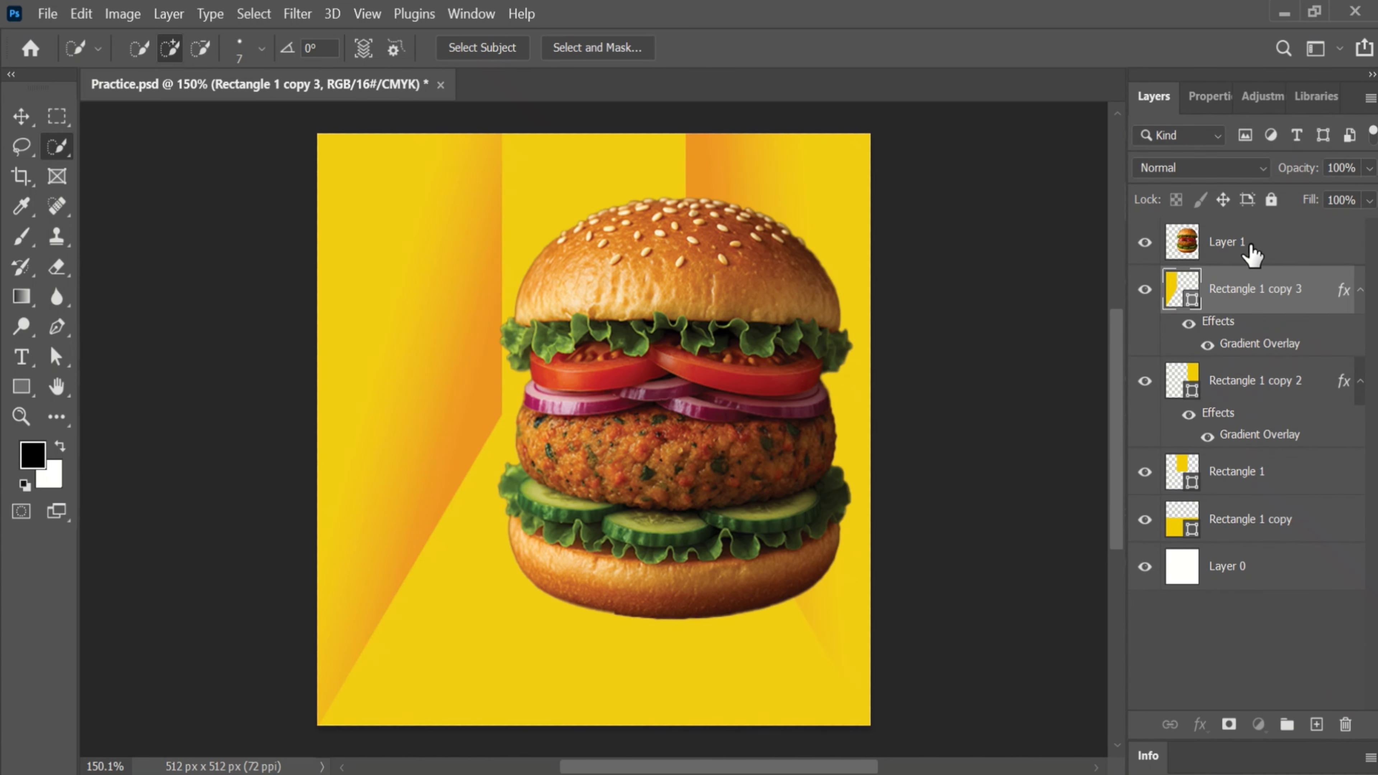
Rename the cut-out layer to Burger
double_click(1237, 243)
text(Bu)
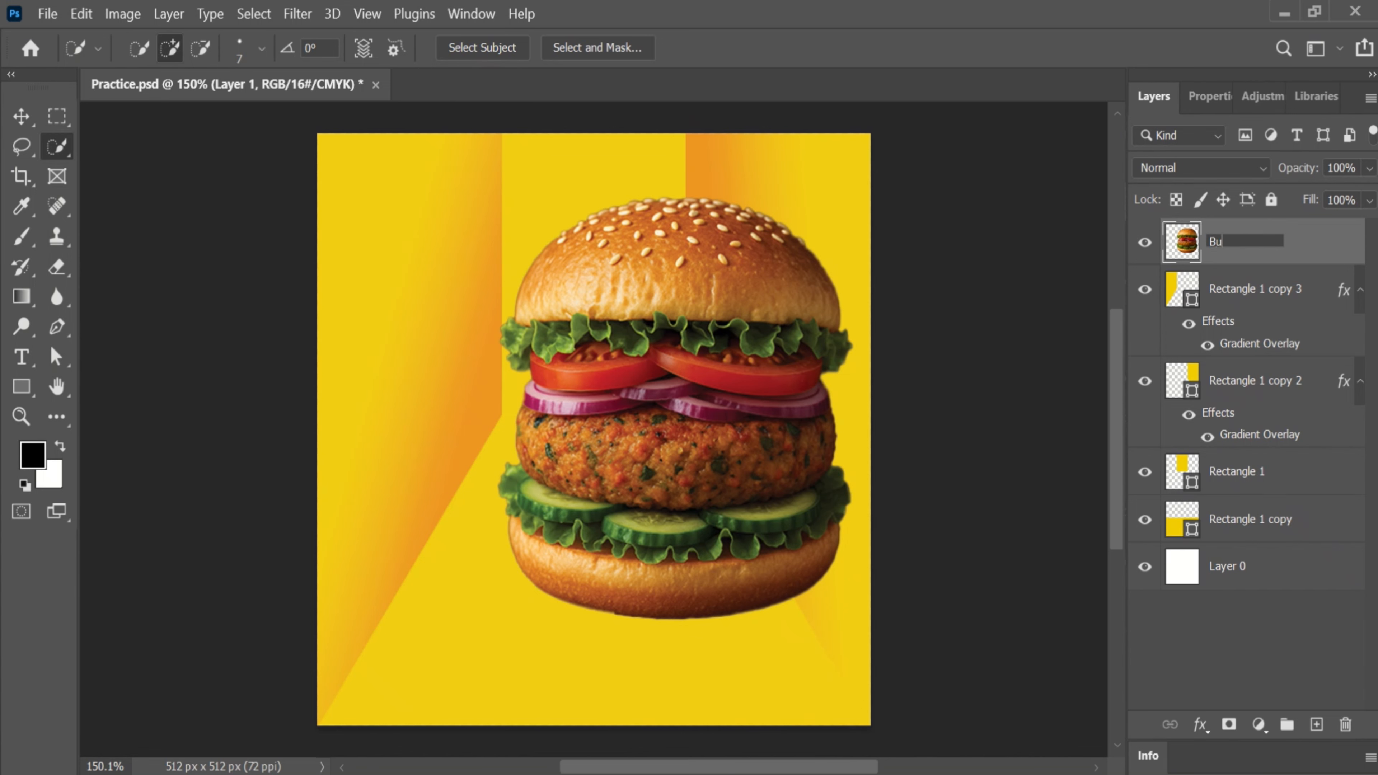
text(rger)
key(Return)
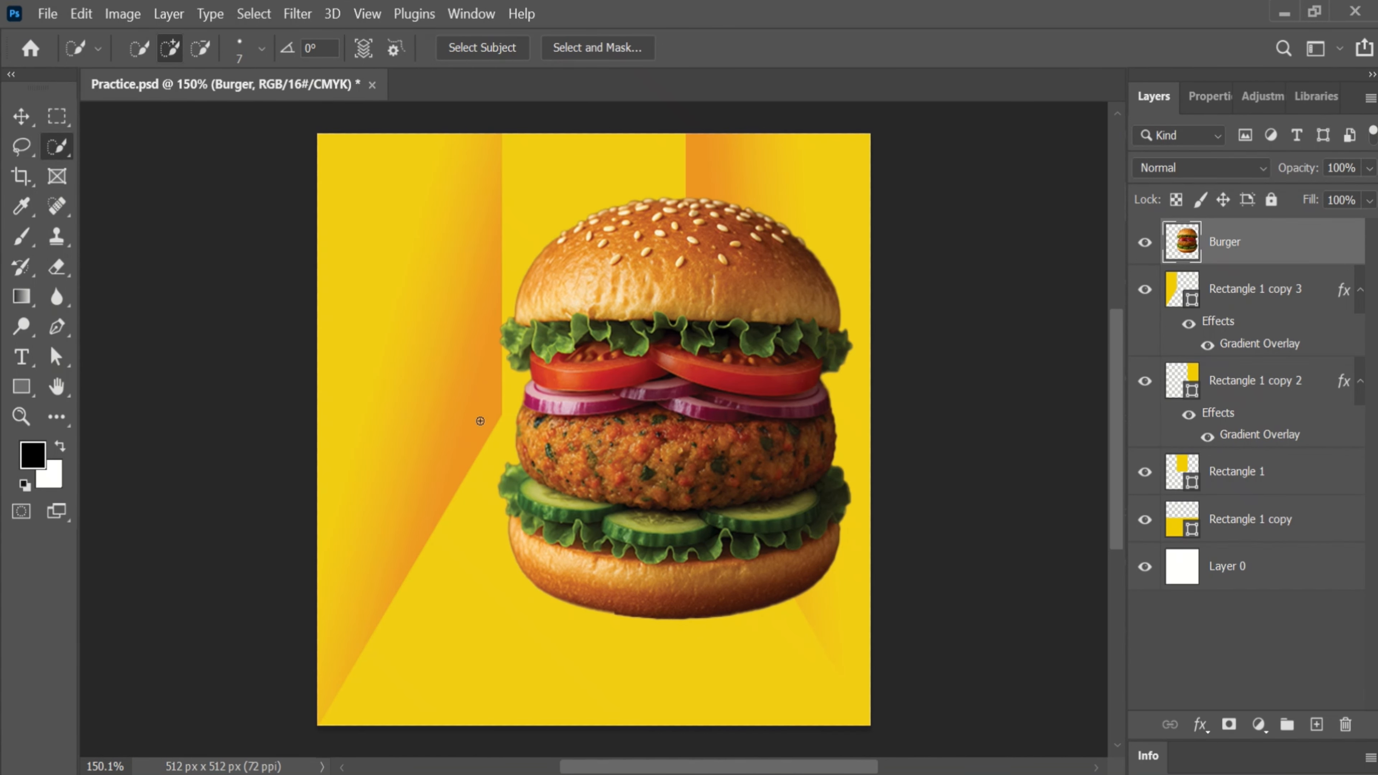
Move the burger to the middle of the canvas and distort it by lowering its top edge so it becomes flatter
key(v)
drag(644, 402, 570, 422)
key(ctrl+t)
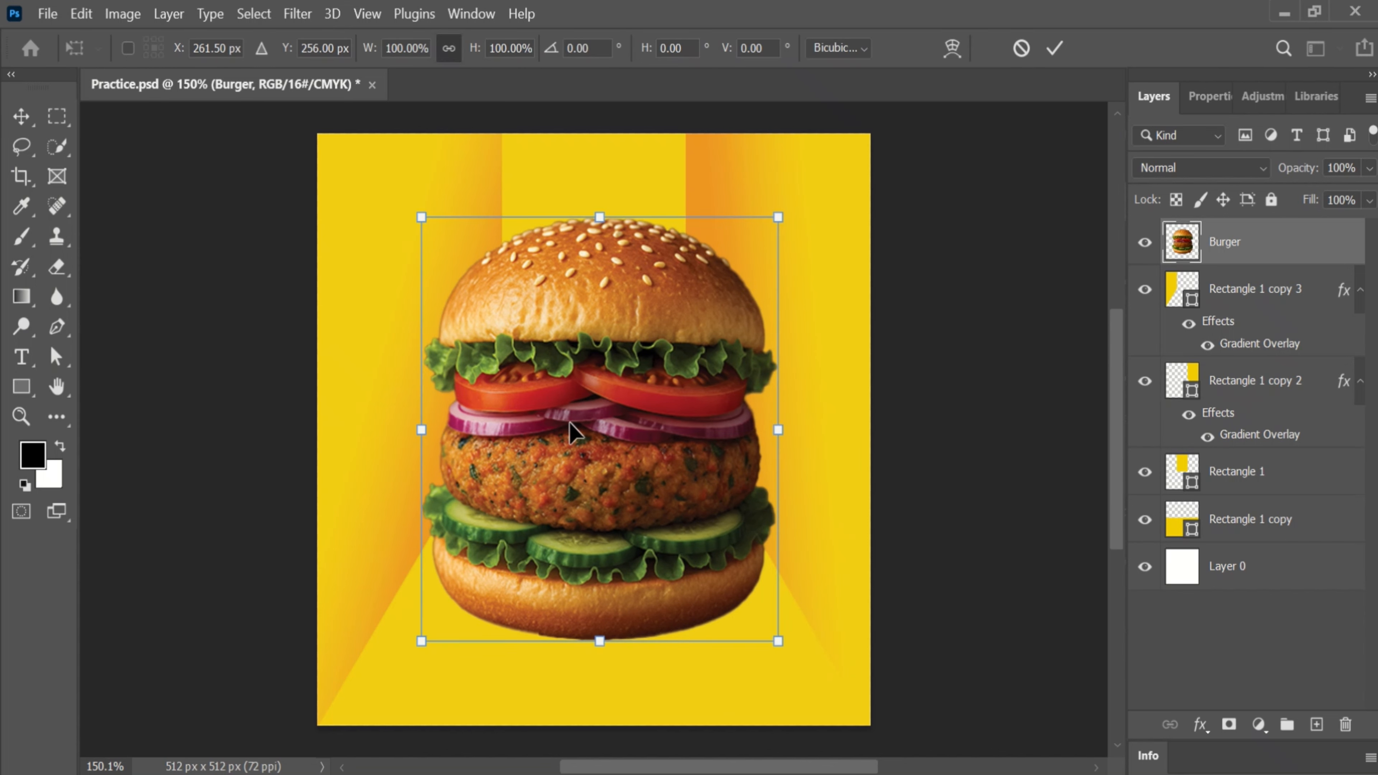
right_click(570, 422)
click(624, 385)
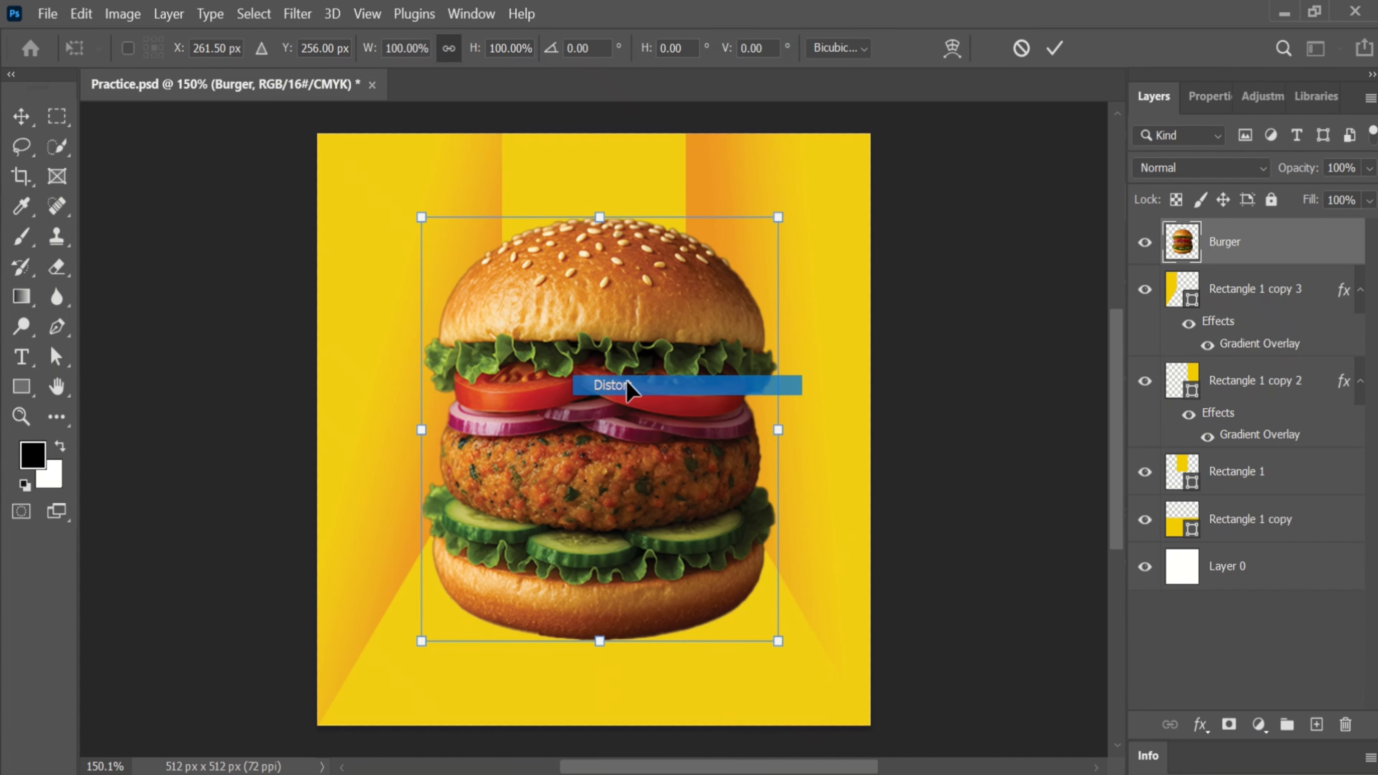
drag(600, 218, 607, 321)
key(Return)
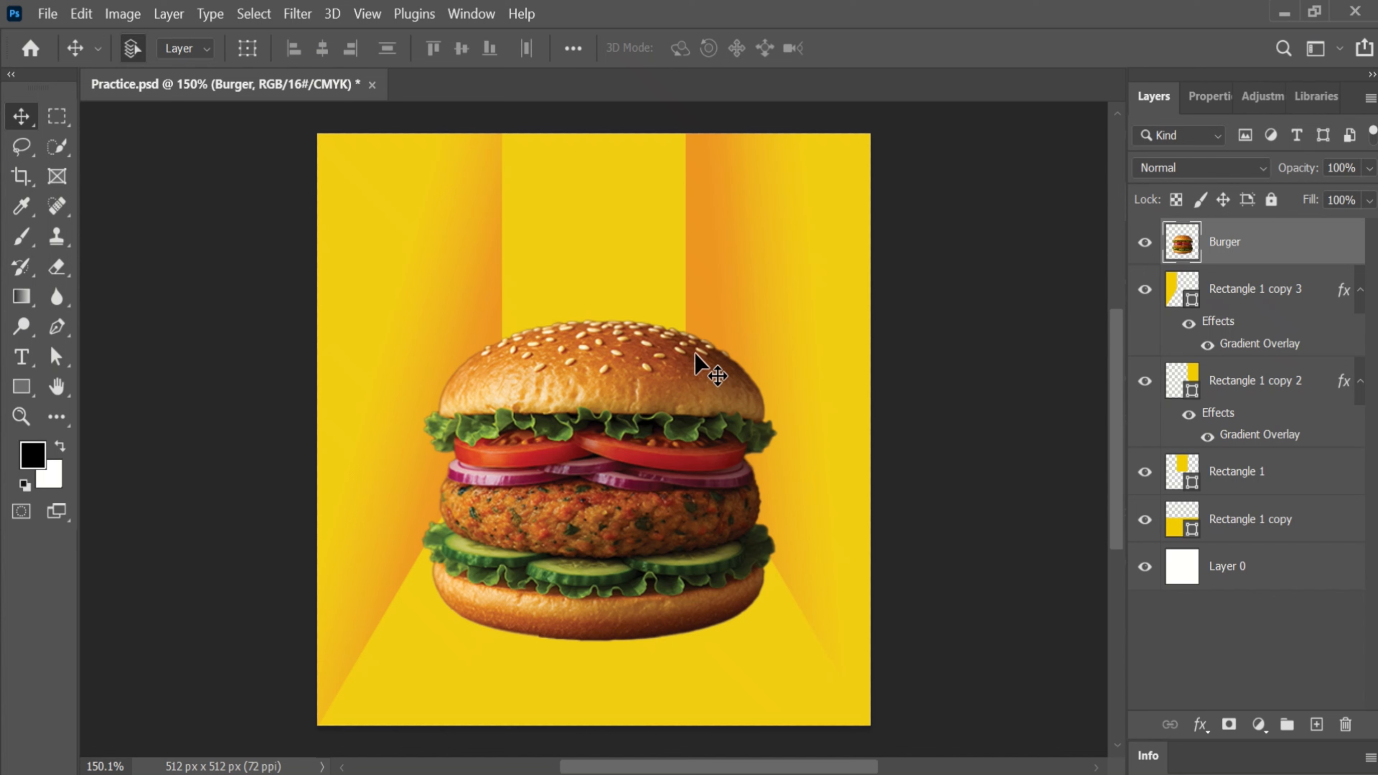
Scale the burger to 90.23%, rotate it 32.38 degrees clockwise and place it slightly left of the canvas centre
key(ctrl+t)
drag(809, 309, 782, 433)
drag(575, 478, 538, 451)
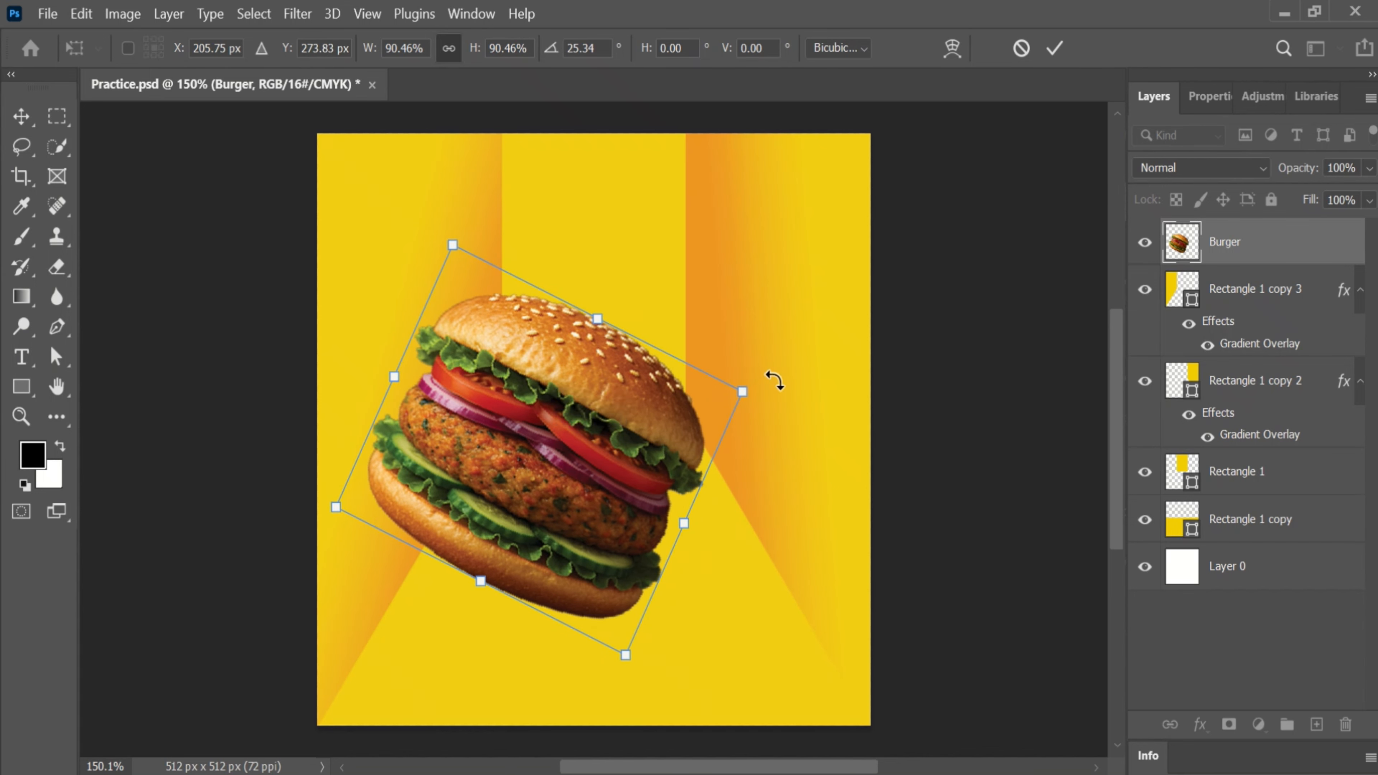
drag(774, 380, 760, 408)
mouse_move(760, 410)
mouse_down()
mouse_move(757, 391)
mouse_move(763, 415)
mouse_move(776, 403)
mouse_up()
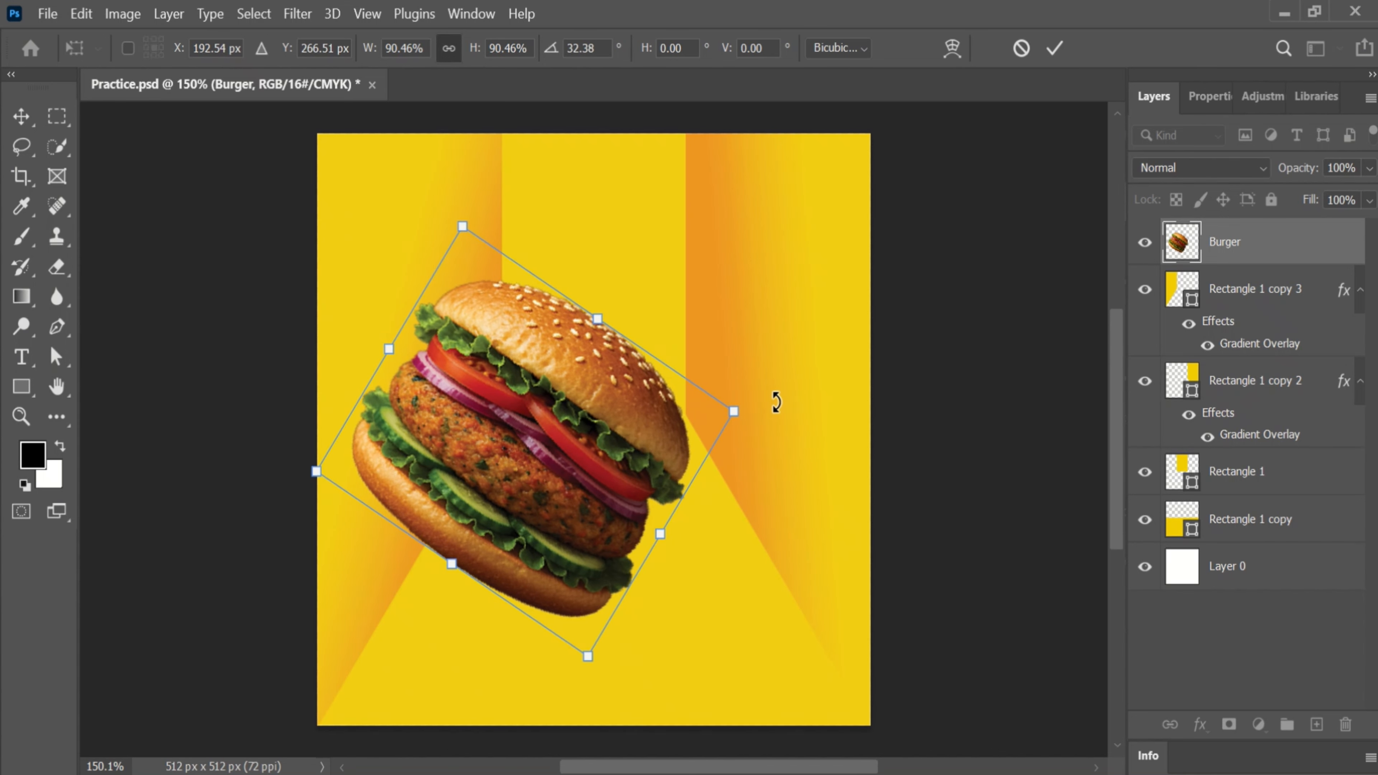
drag(571, 476, 605, 494)
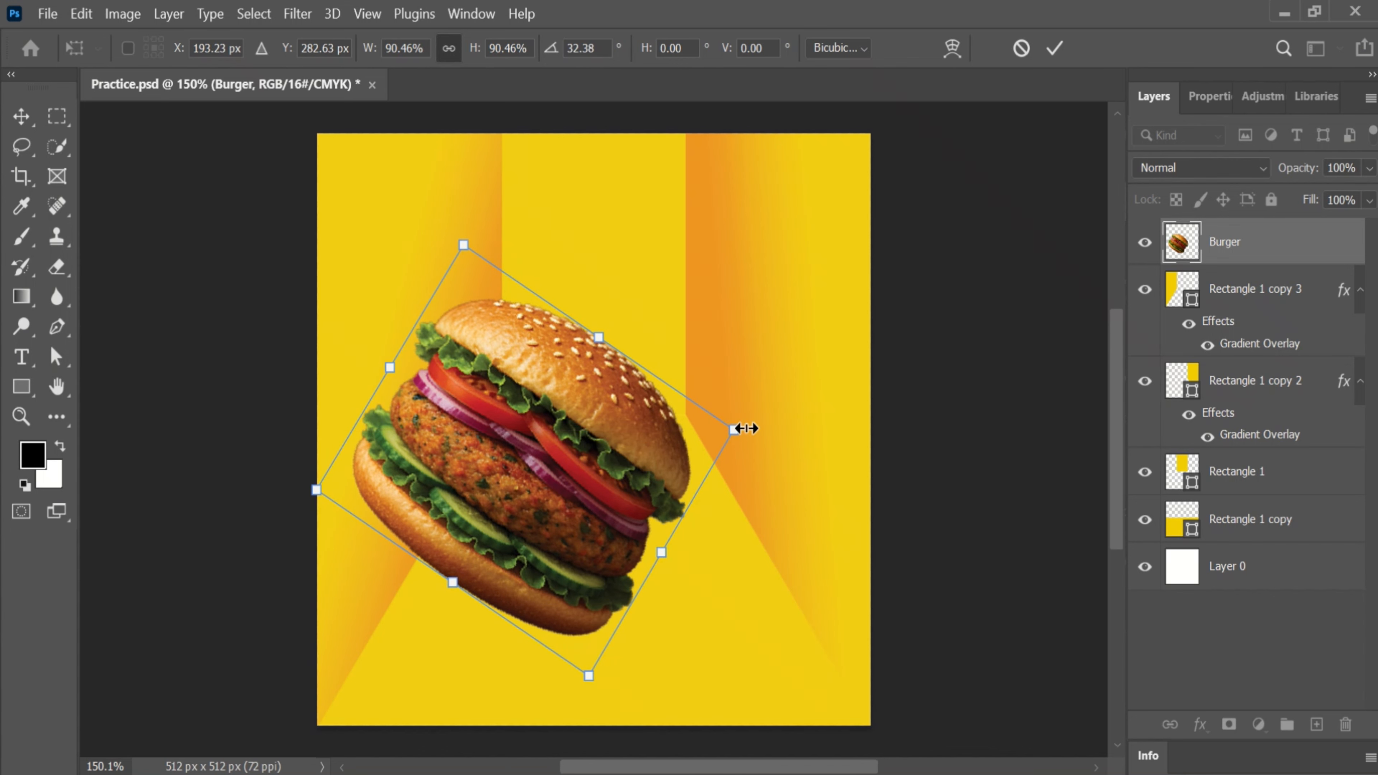
mouse_move(730, 428)
mouse_down()
mouse_move(715, 435)
mouse_move(734, 430)
mouse_up()
drag(557, 491, 554, 498)
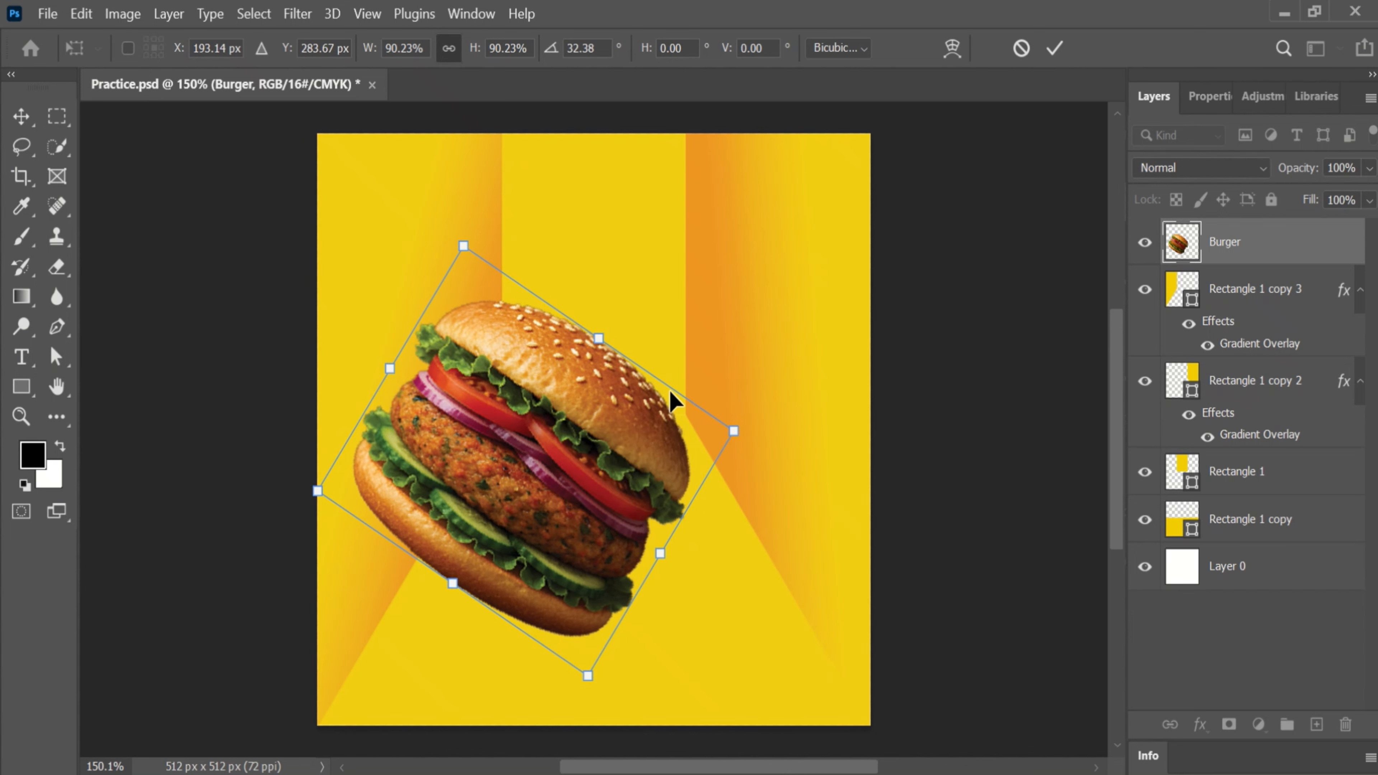
key(Return)
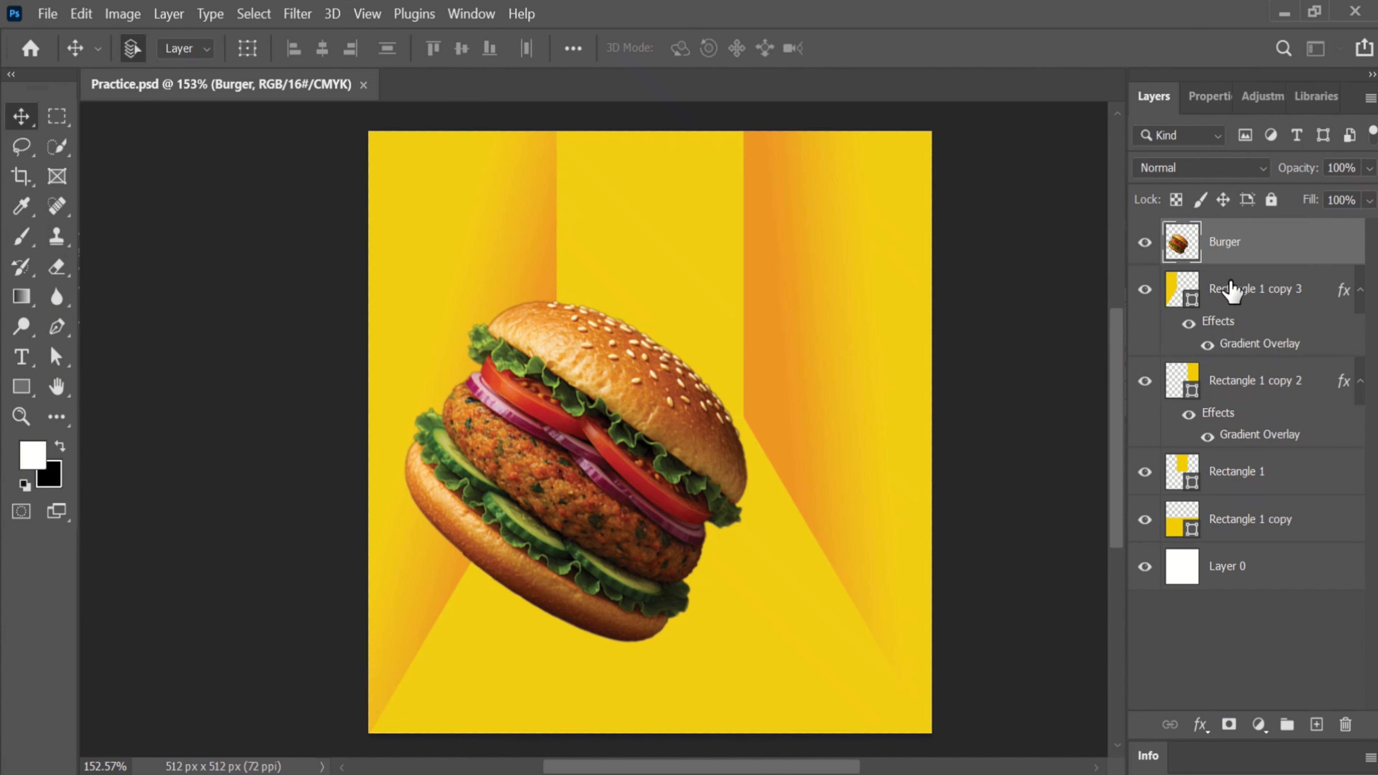
Add an empty layer directly below Burger and set up a flattened soft round brush at 81 px, angled −58°
click(1247, 294)
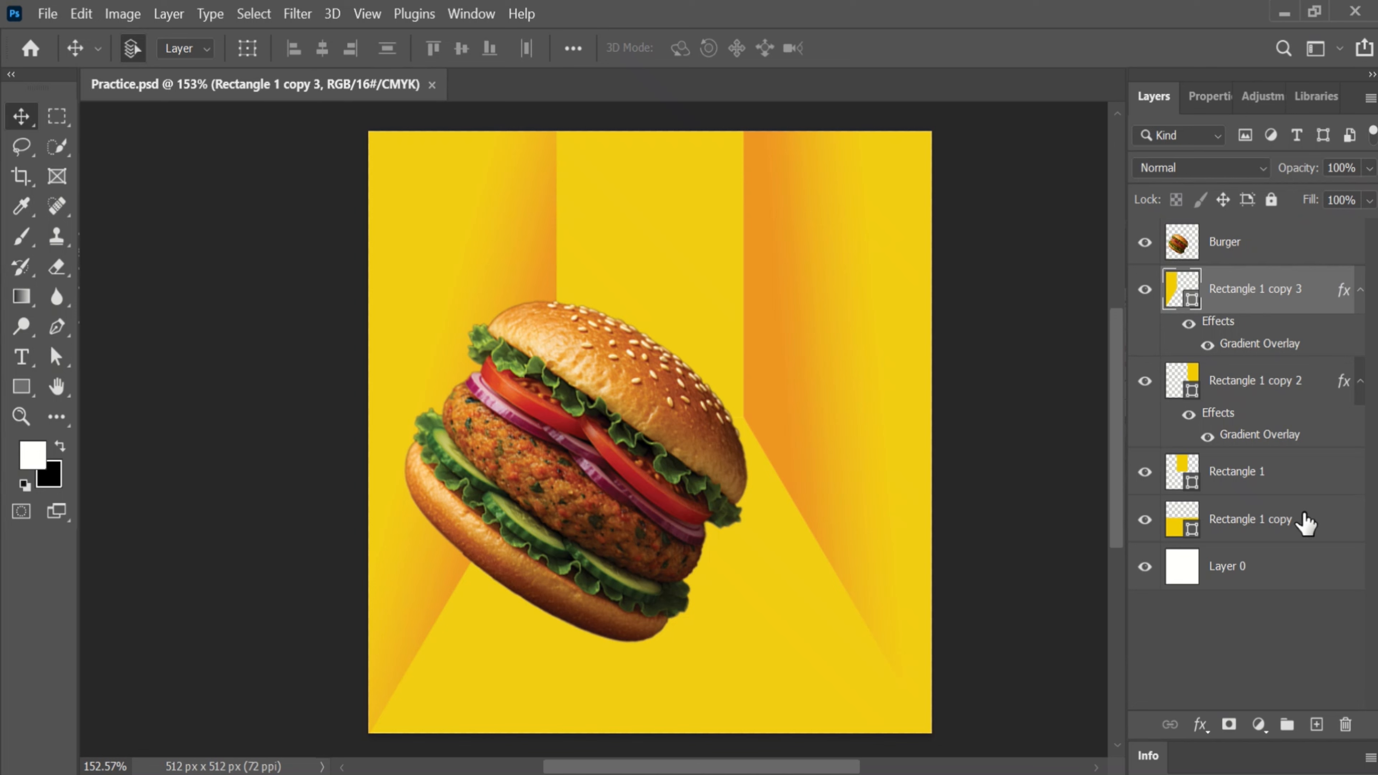
click(1318, 725)
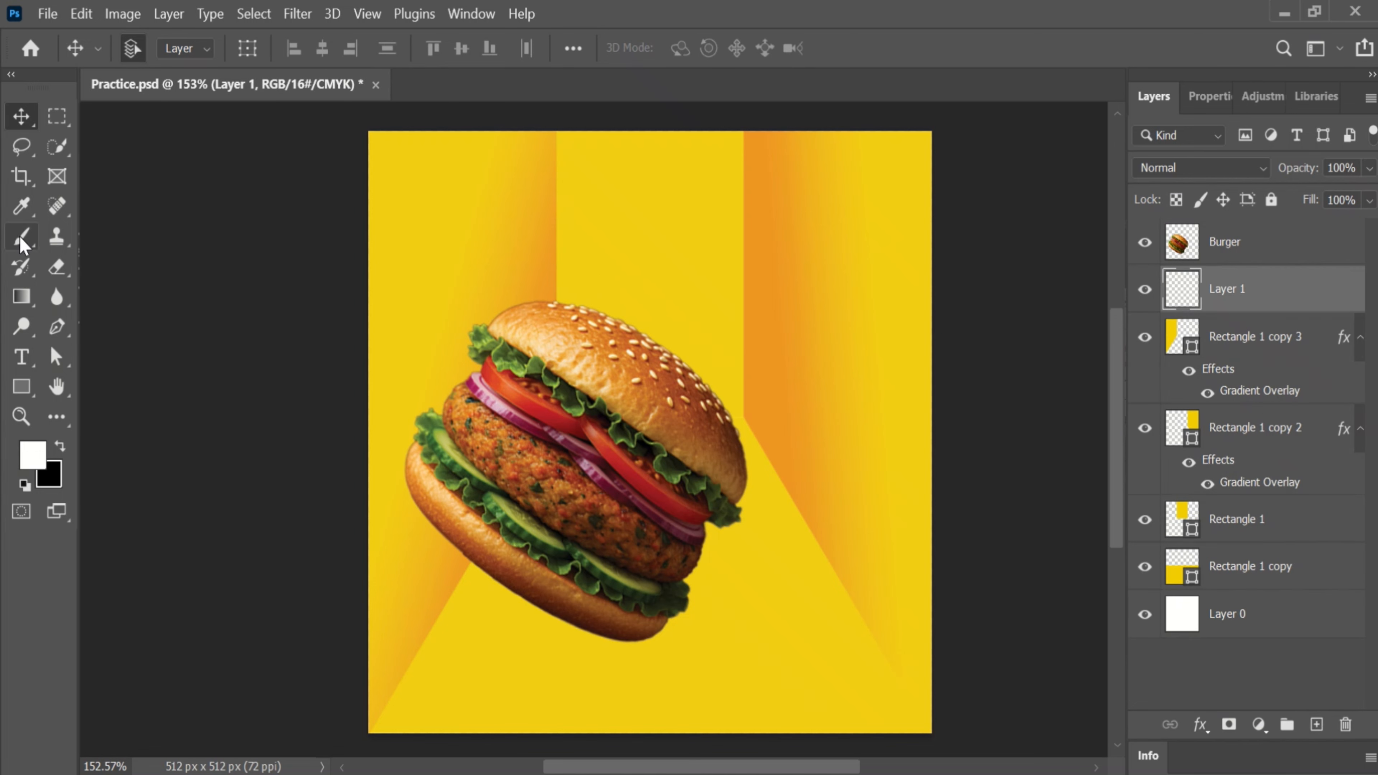
click(22, 239)
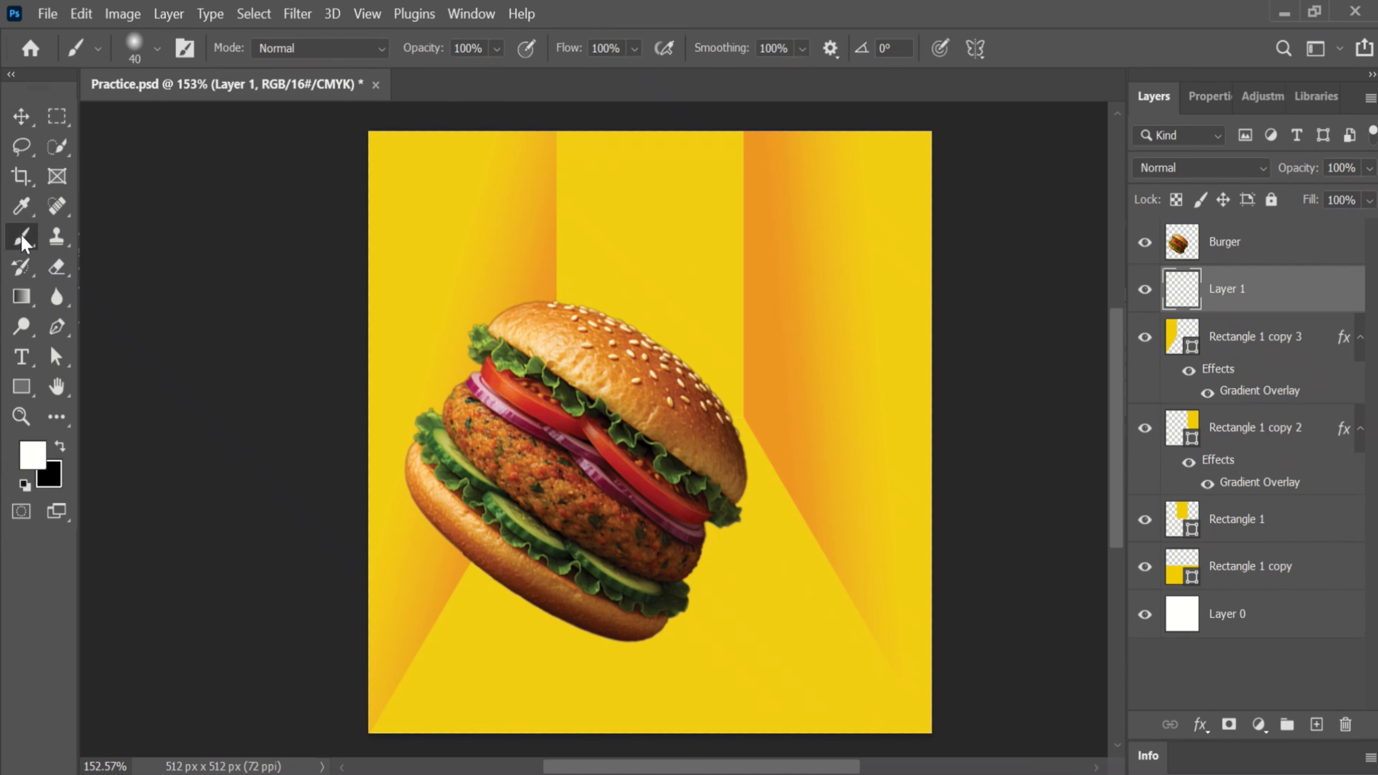
click(158, 49)
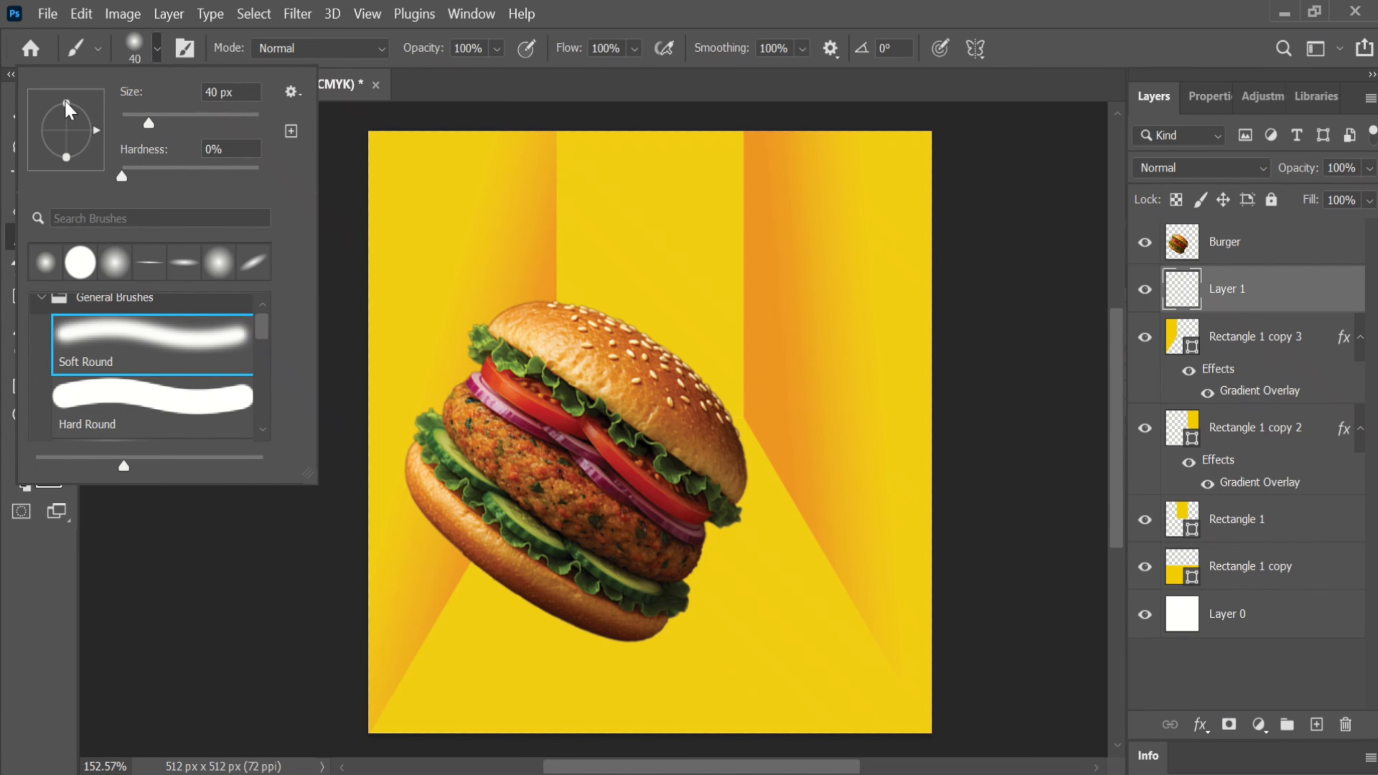
drag(66, 103, 66, 126)
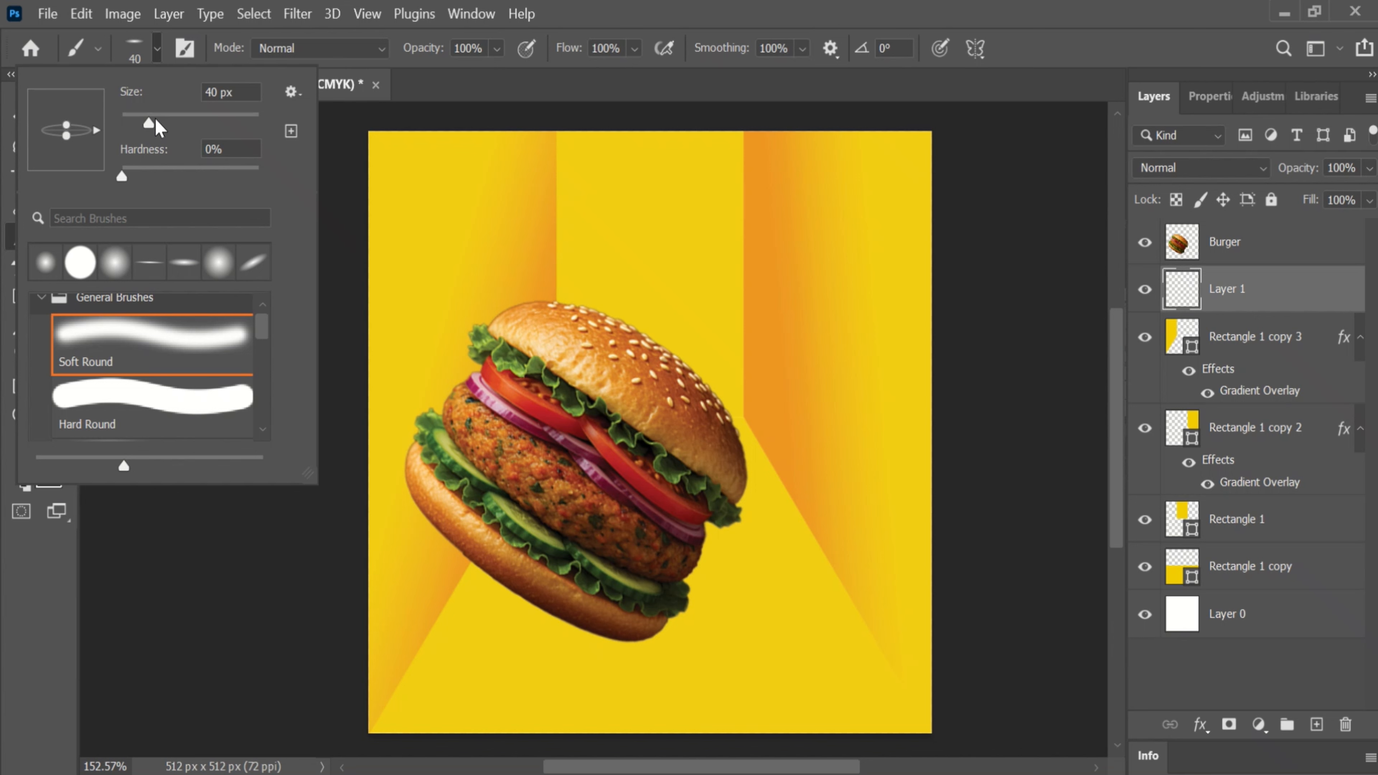
drag(156, 127, 184, 126)
drag(96, 131, 85, 155)
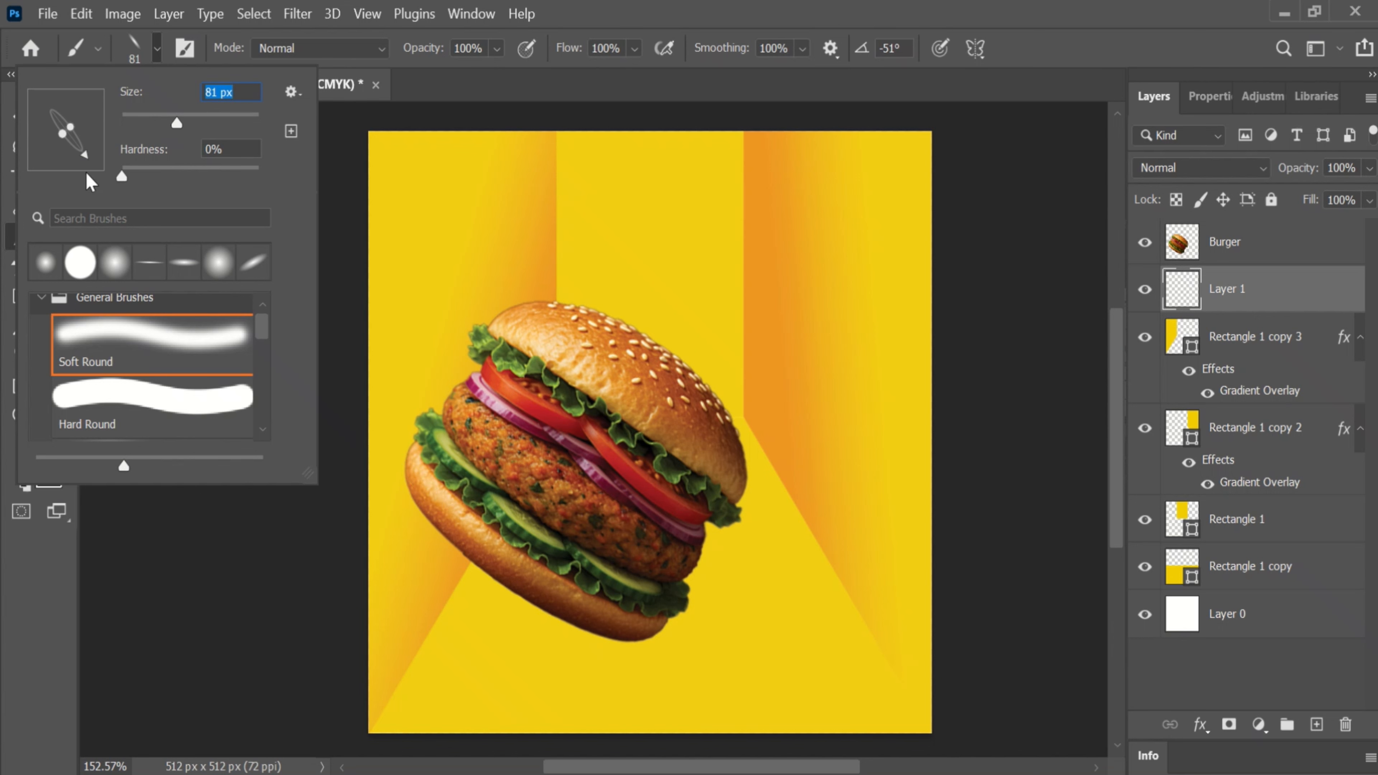
drag(88, 154, 76, 159)
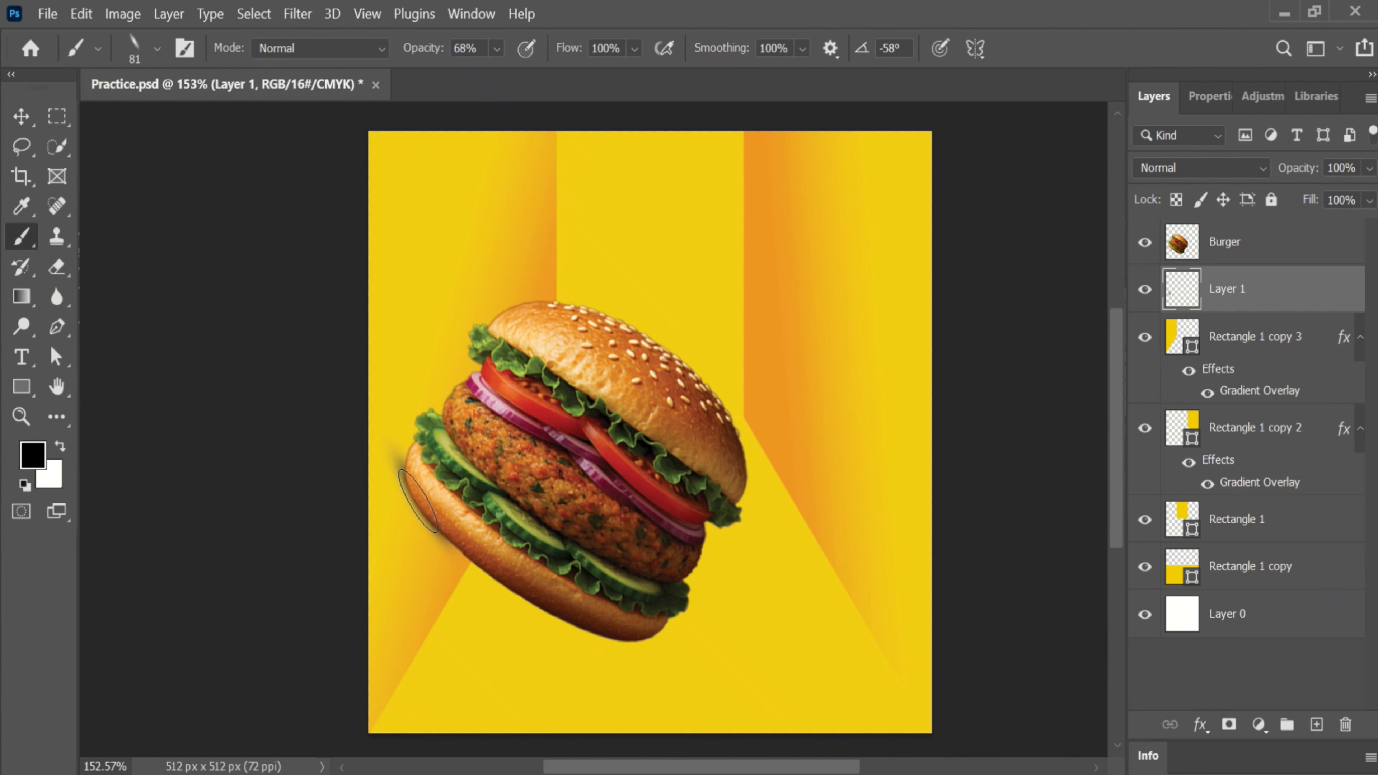
Paint black contact shadows at 68% opacity along the burger's lower-left edge and, with the brush angled −4°, under its lowest point
click(418, 501)
click(409, 501)
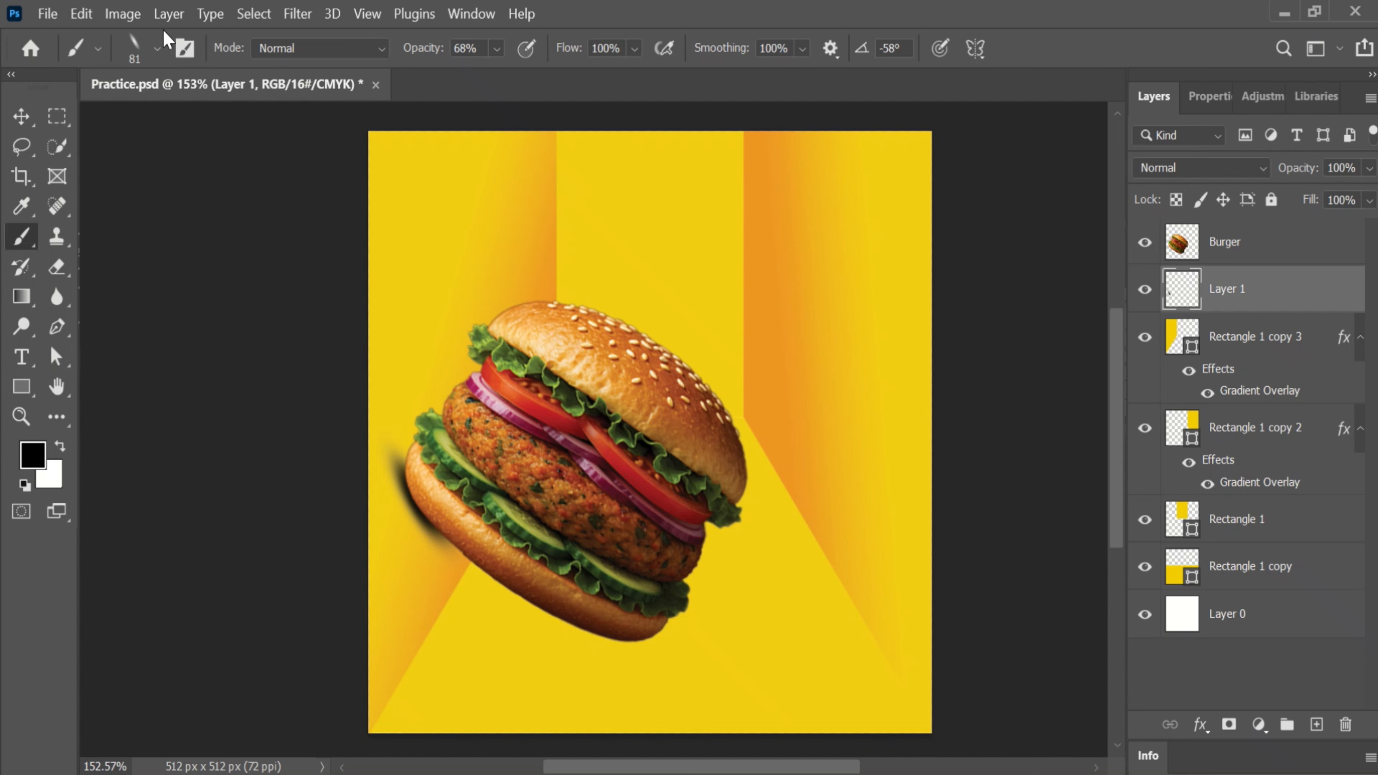
click(156, 49)
drag(85, 157, 102, 134)
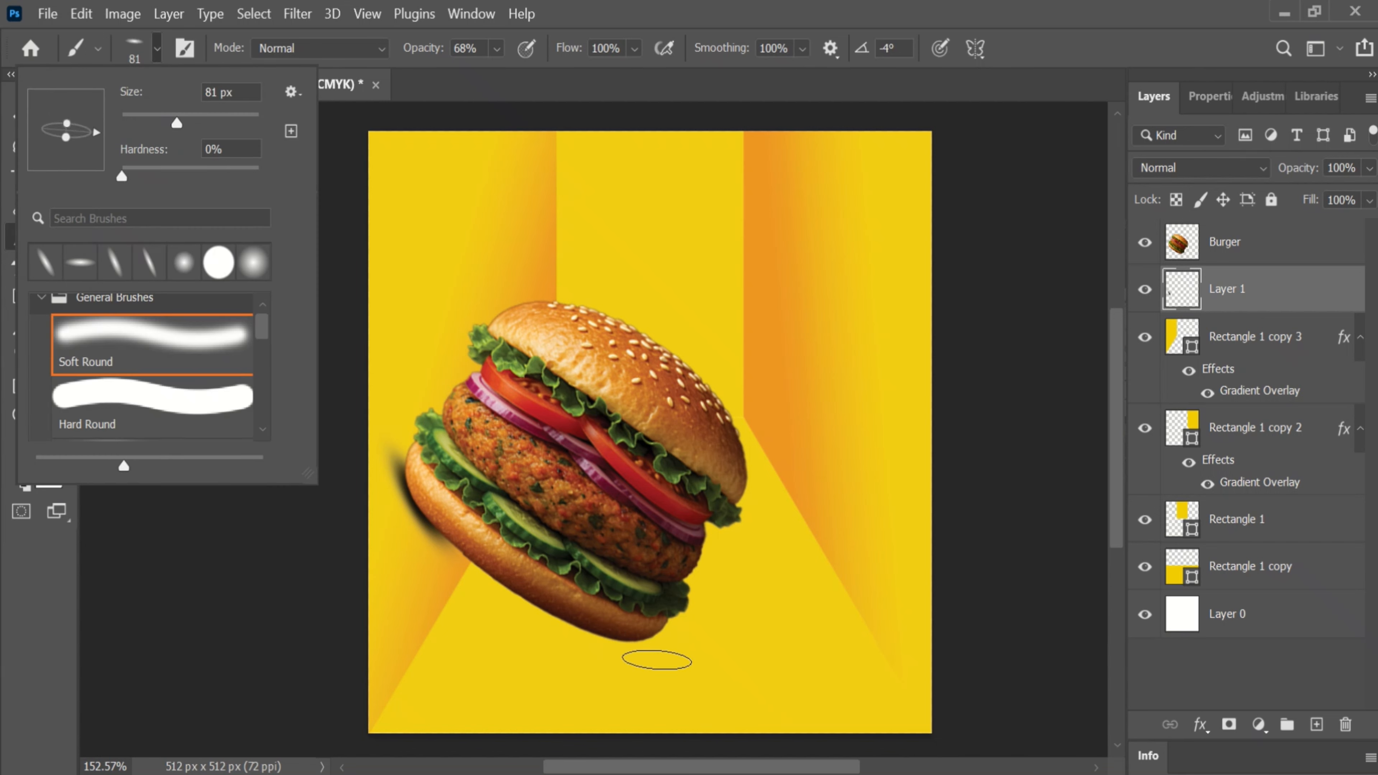
click(632, 649)
drag(629, 645, 621, 644)
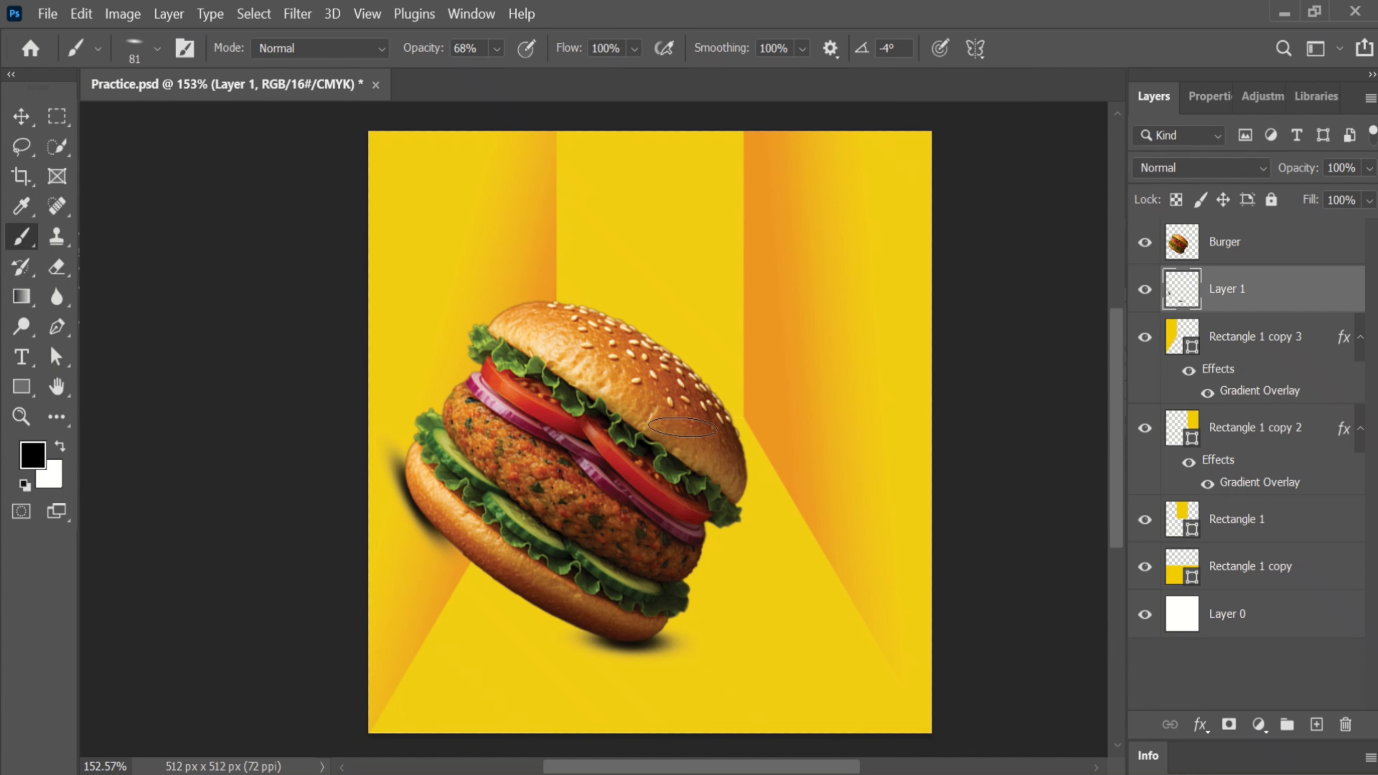
Paint a broad soft black shadow behind and beneath the burger with a rounder 228 px brush
click(157, 49)
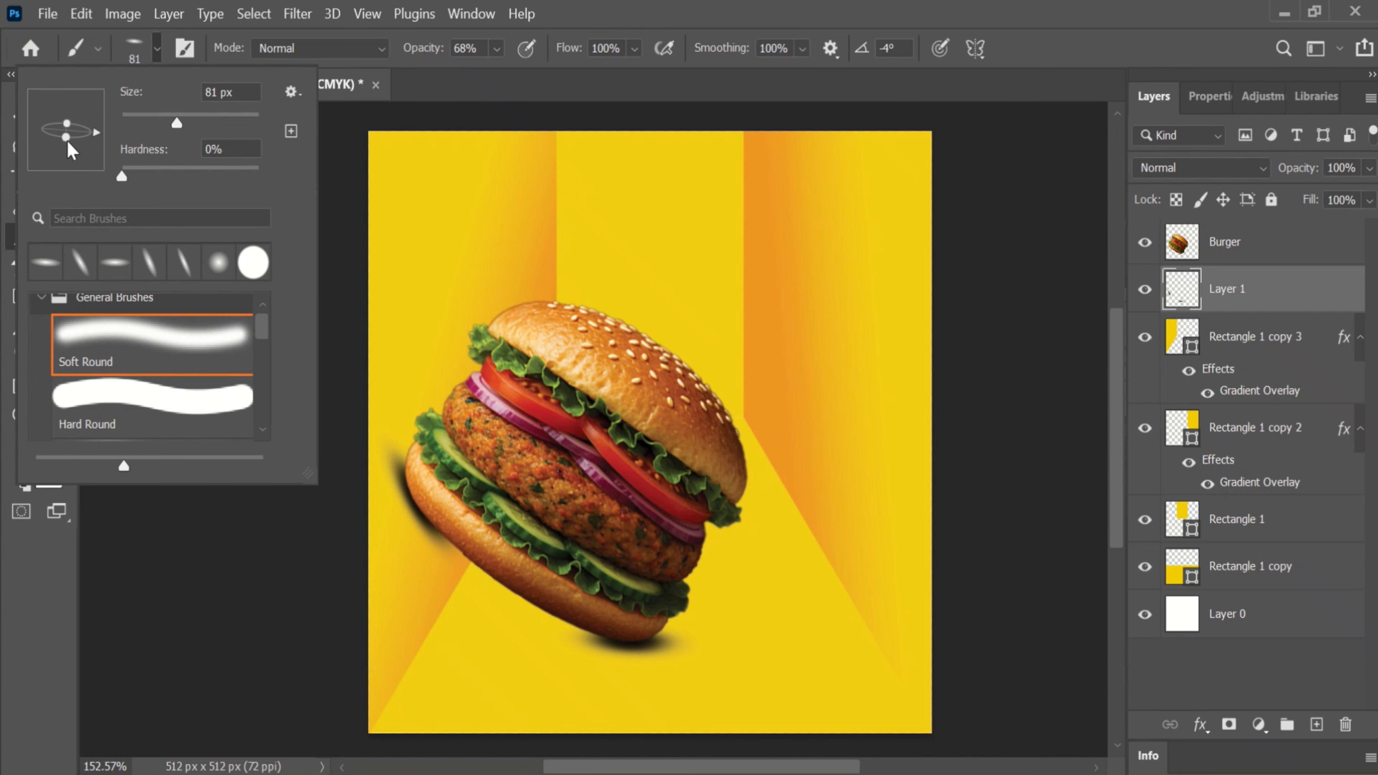
drag(67, 139, 65, 158)
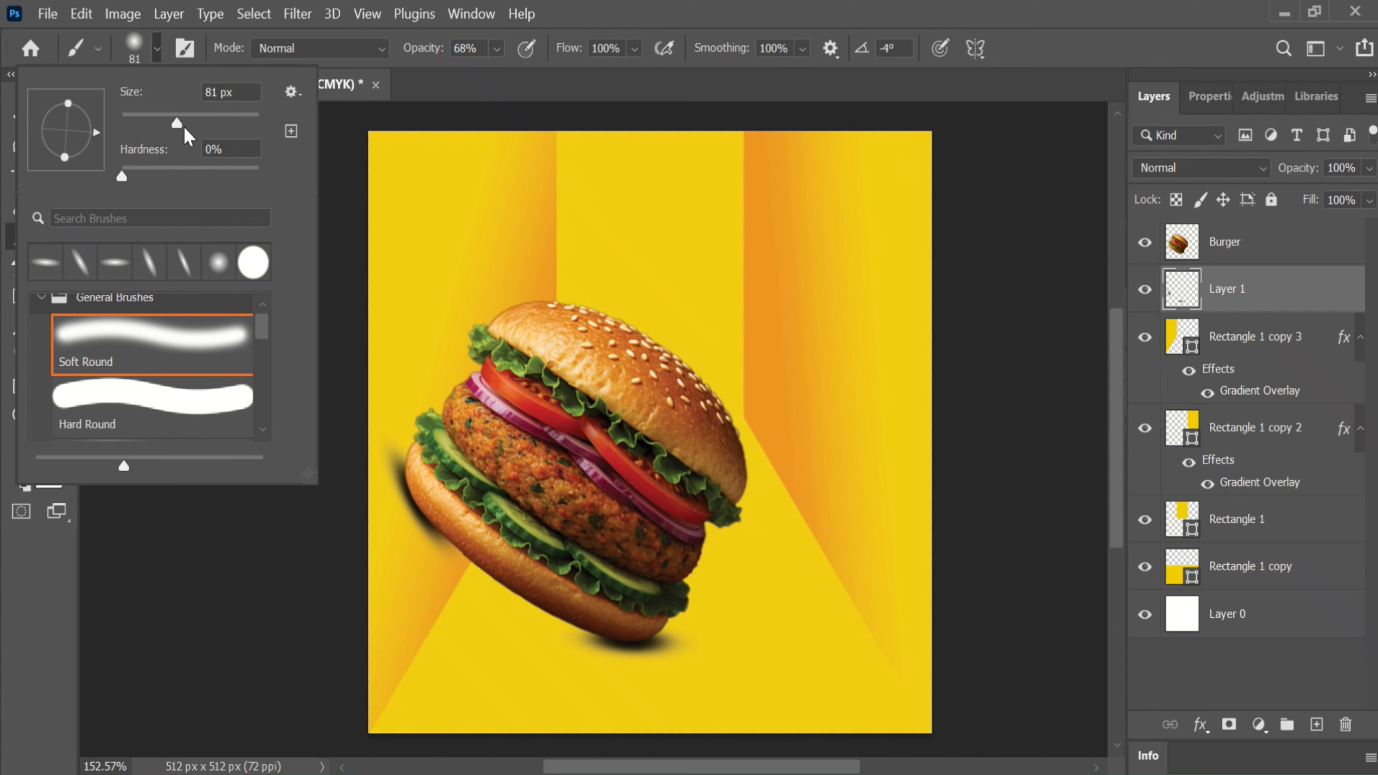
drag(187, 136, 234, 139)
key(Return)
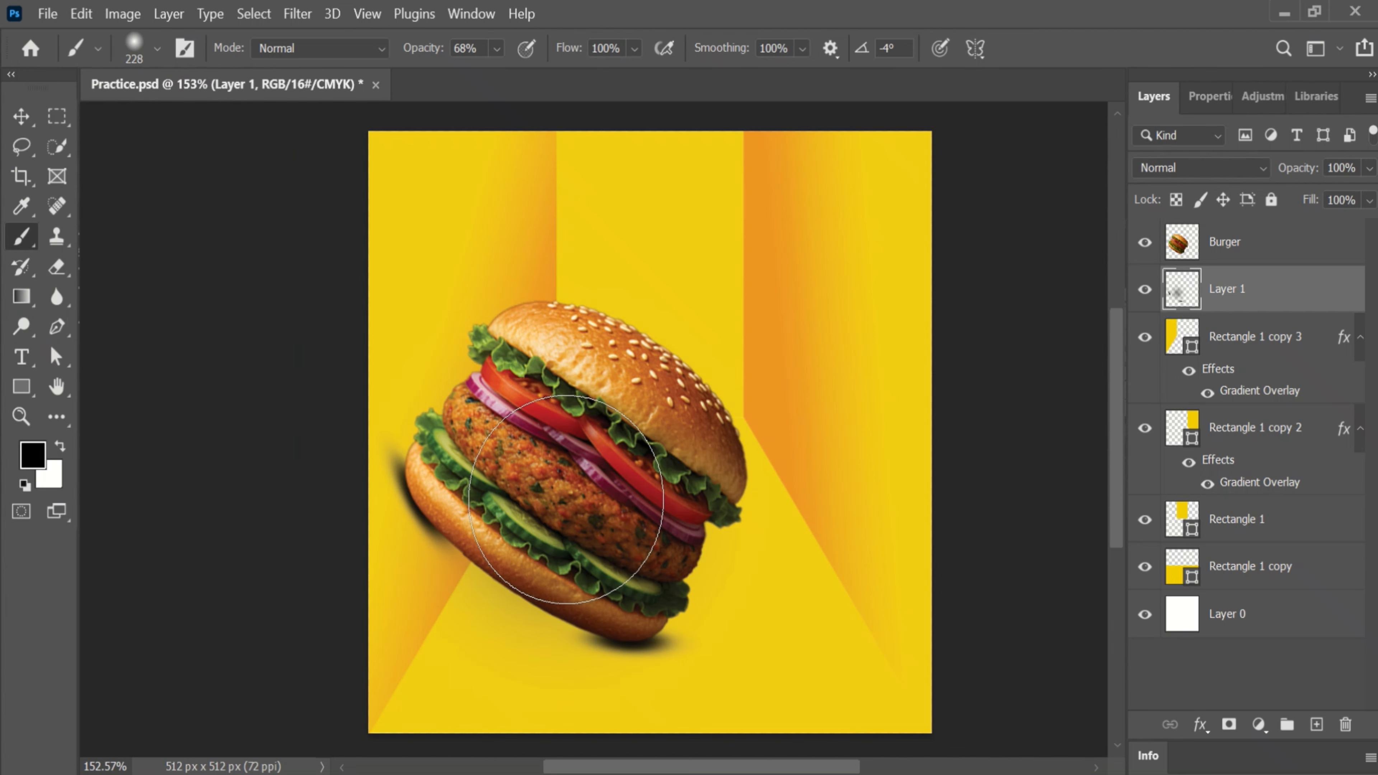
click(566, 496)
click(537, 554)
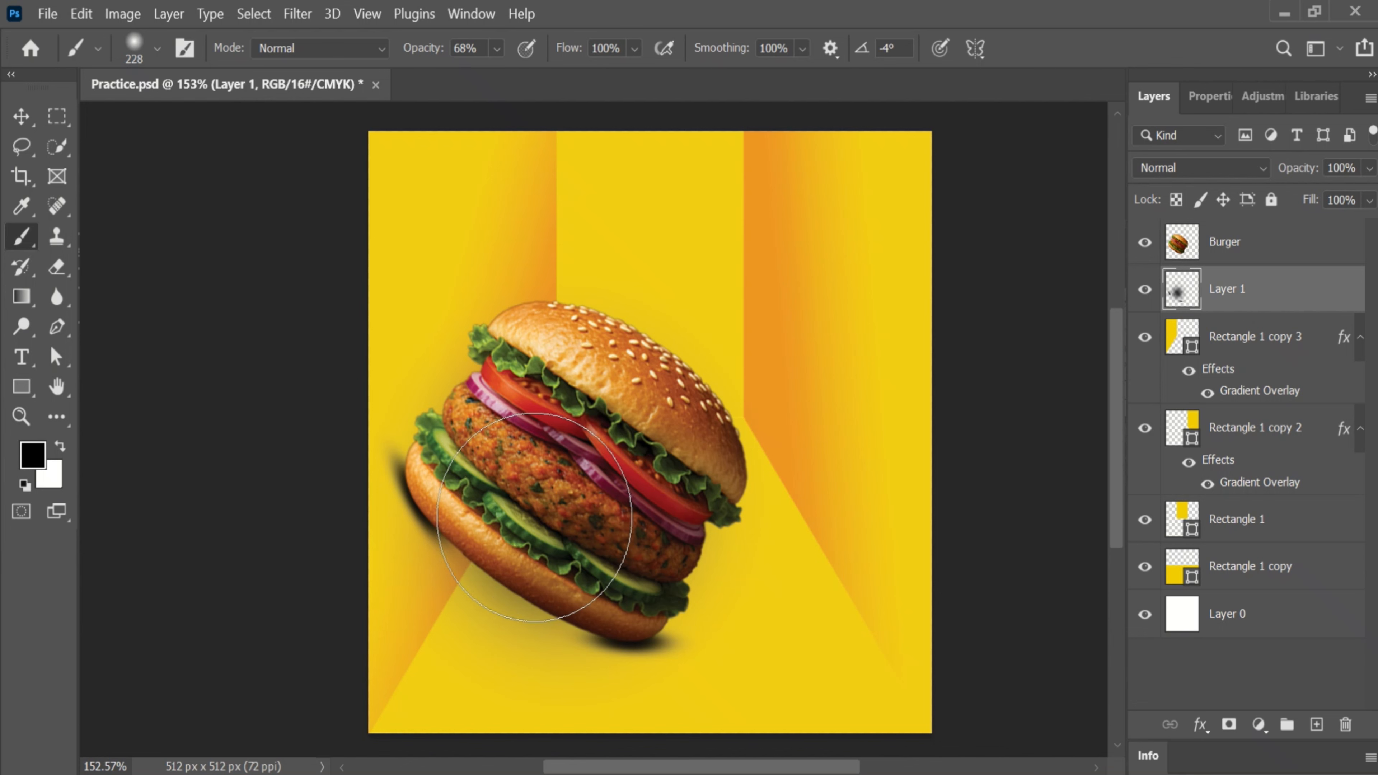
click(515, 548)
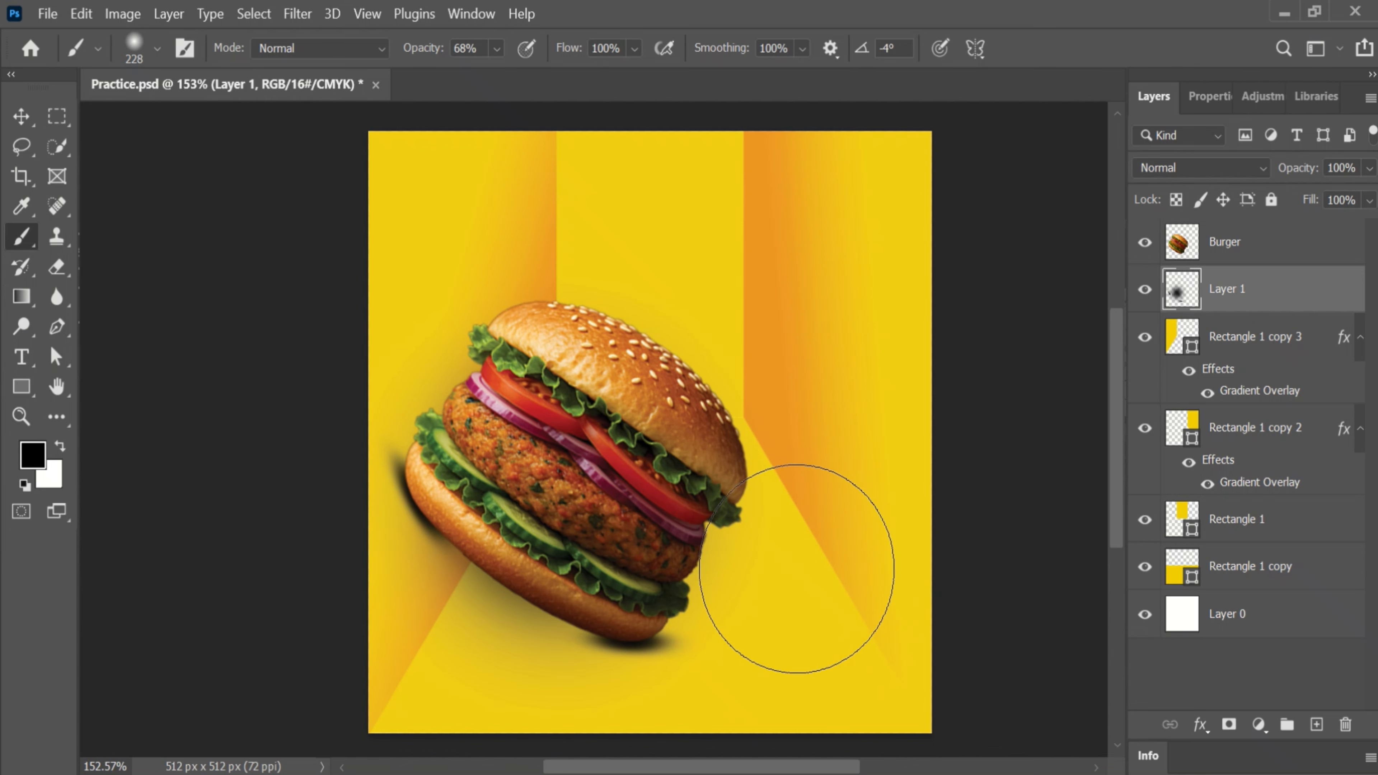
Group the Burger layer with its shadow layer and name the group "Burger and shadow"
click(22, 116)
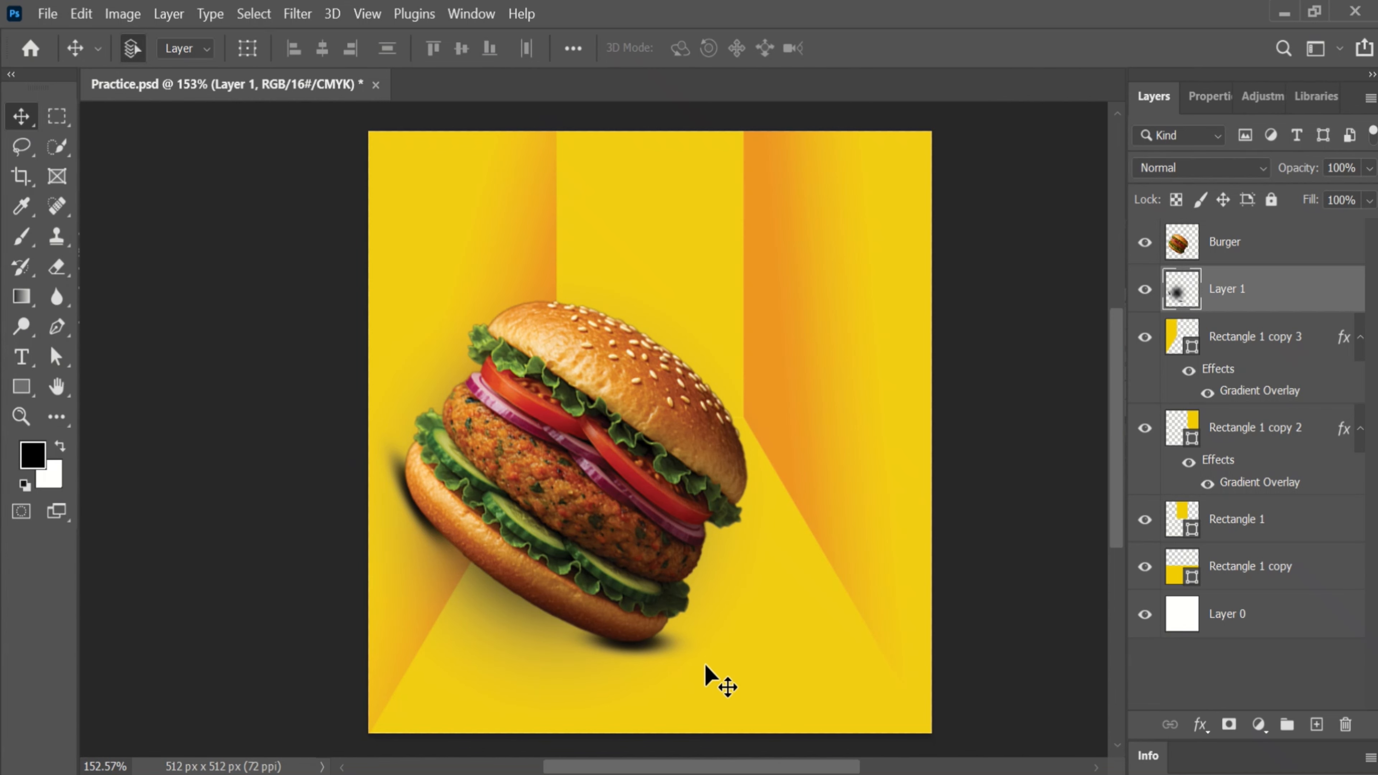
ctrl+click(1291, 251)
key(ctrl+g)
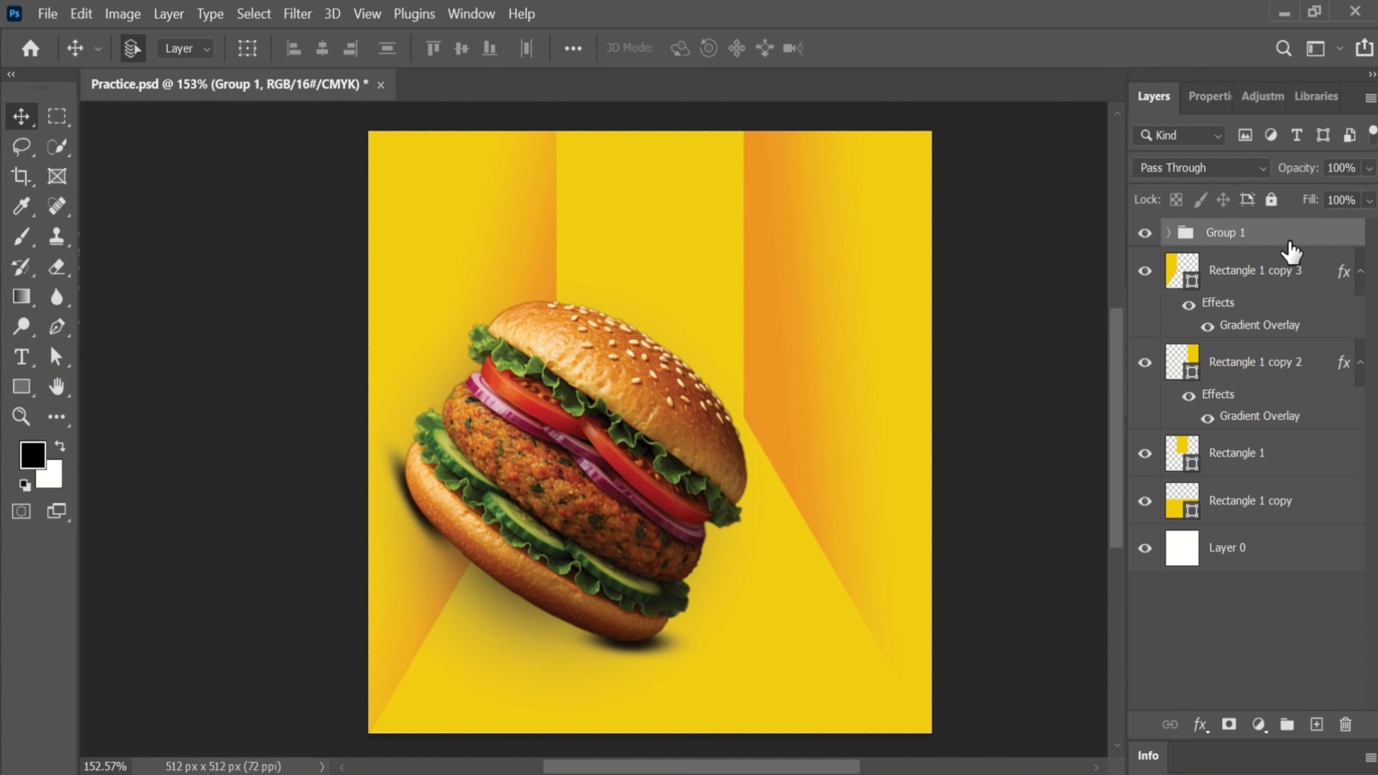
double_click(1243, 233)
text(Burger and shad)
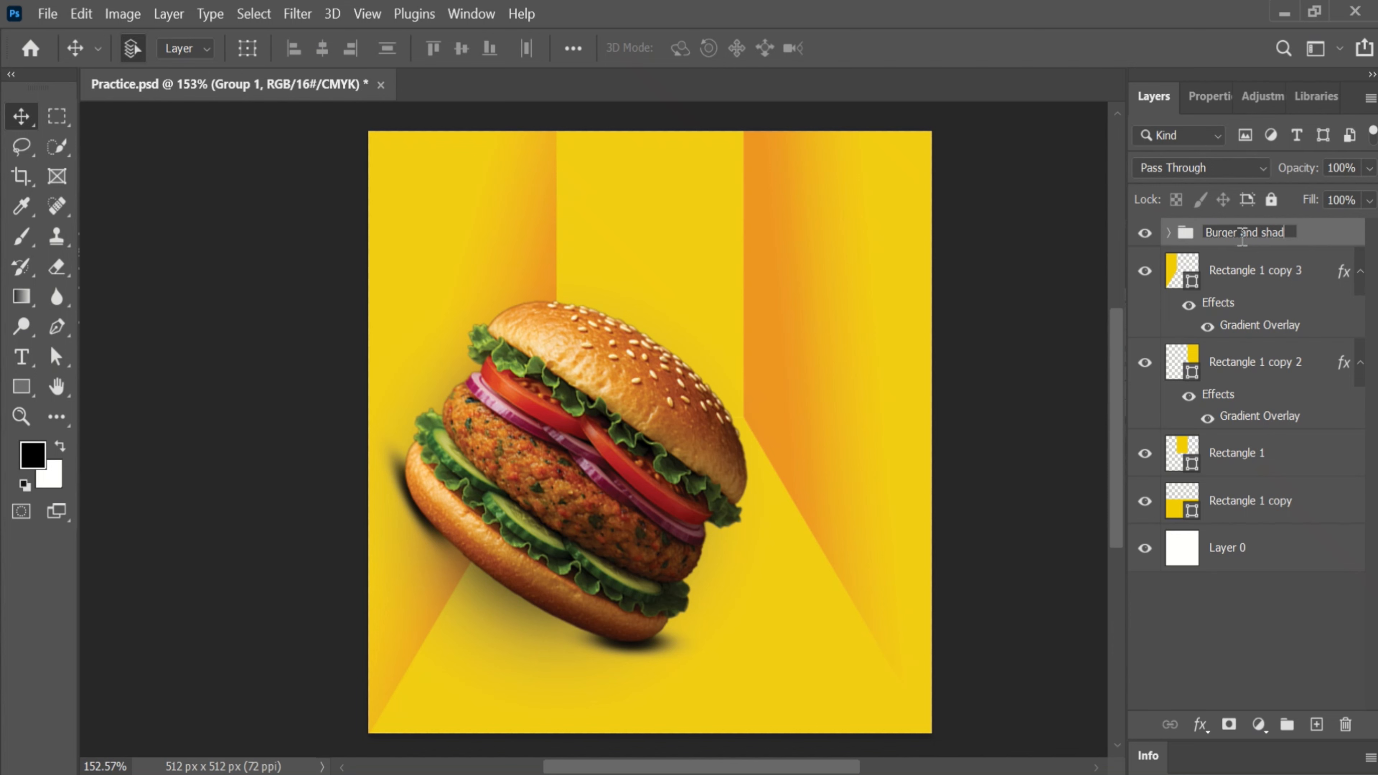
text(oq)
key(Return)
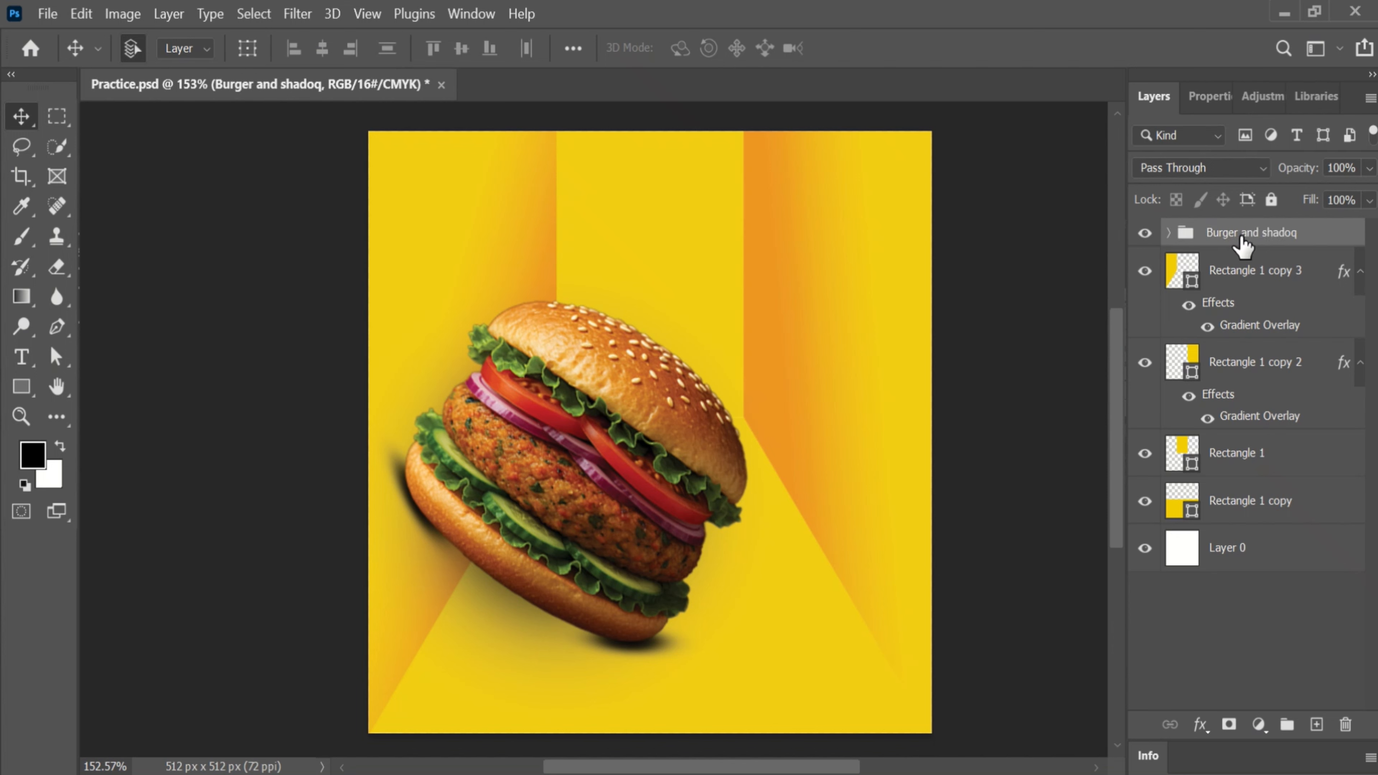
double_click(1286, 233)
click(1289, 233)
text(w)
key(Return)
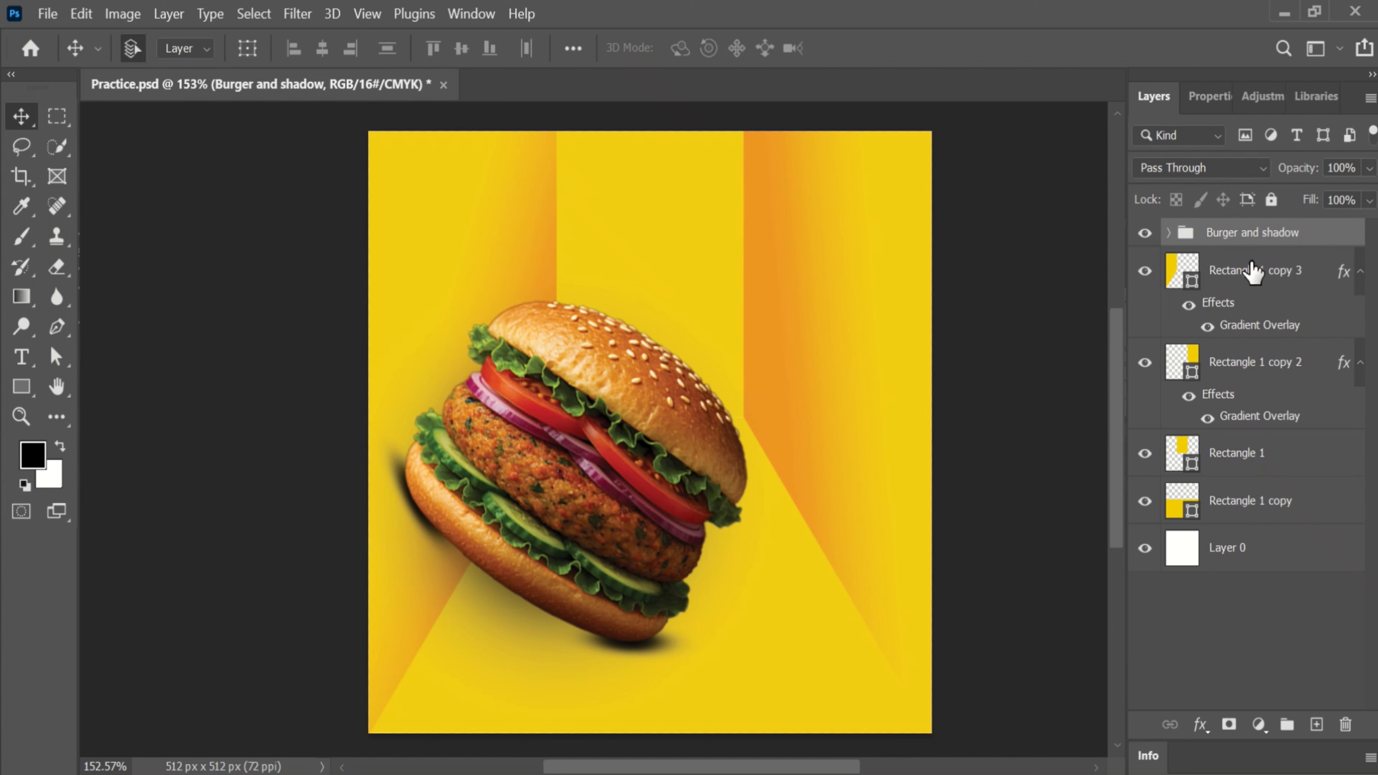
Place a duplicate of the Burger and shadow group up and to the right of the original and delete the copy's shadow layer
key(ctrl+j)
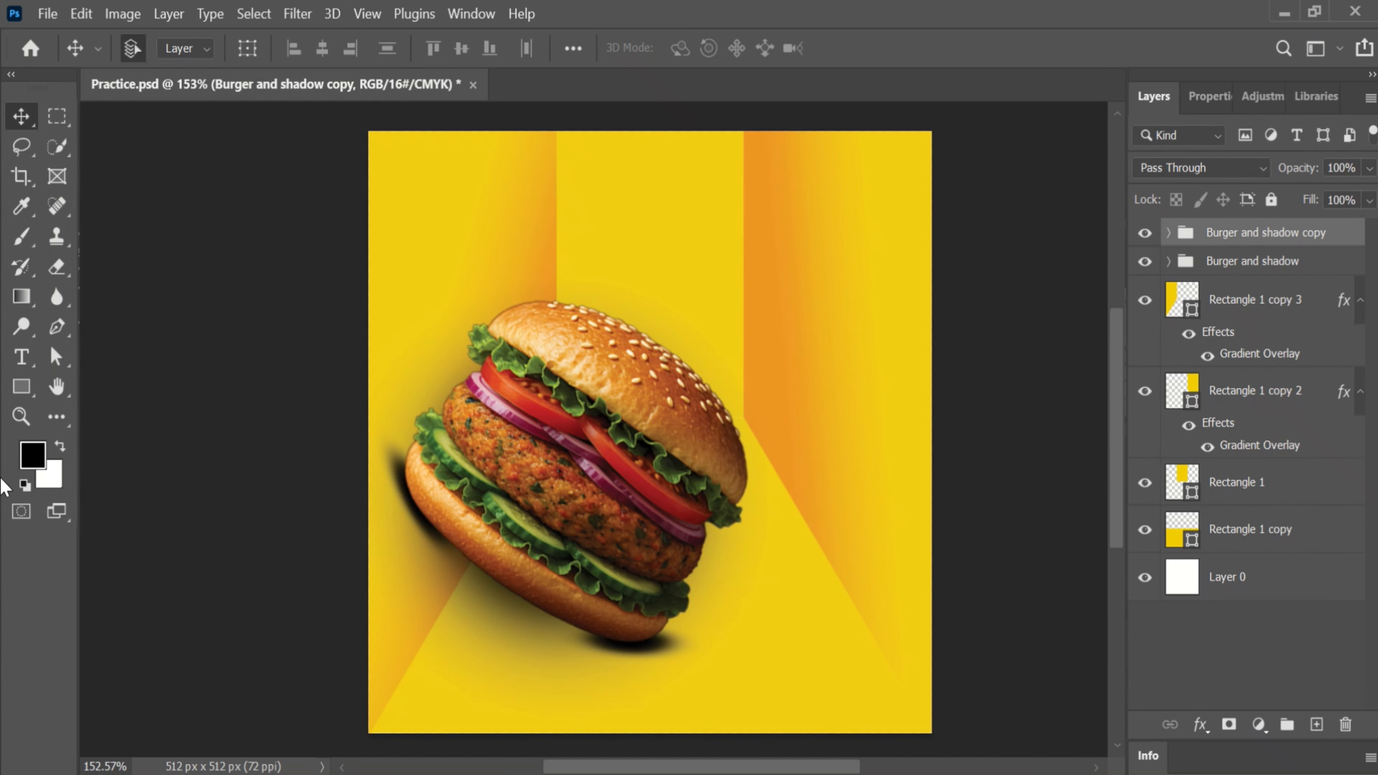
drag(635, 525, 777, 425)
click(1291, 326)
key(Delete)
Flip the duplicated burger horizontally and scale it proportionally to 58.58%
key(ctrl+t)
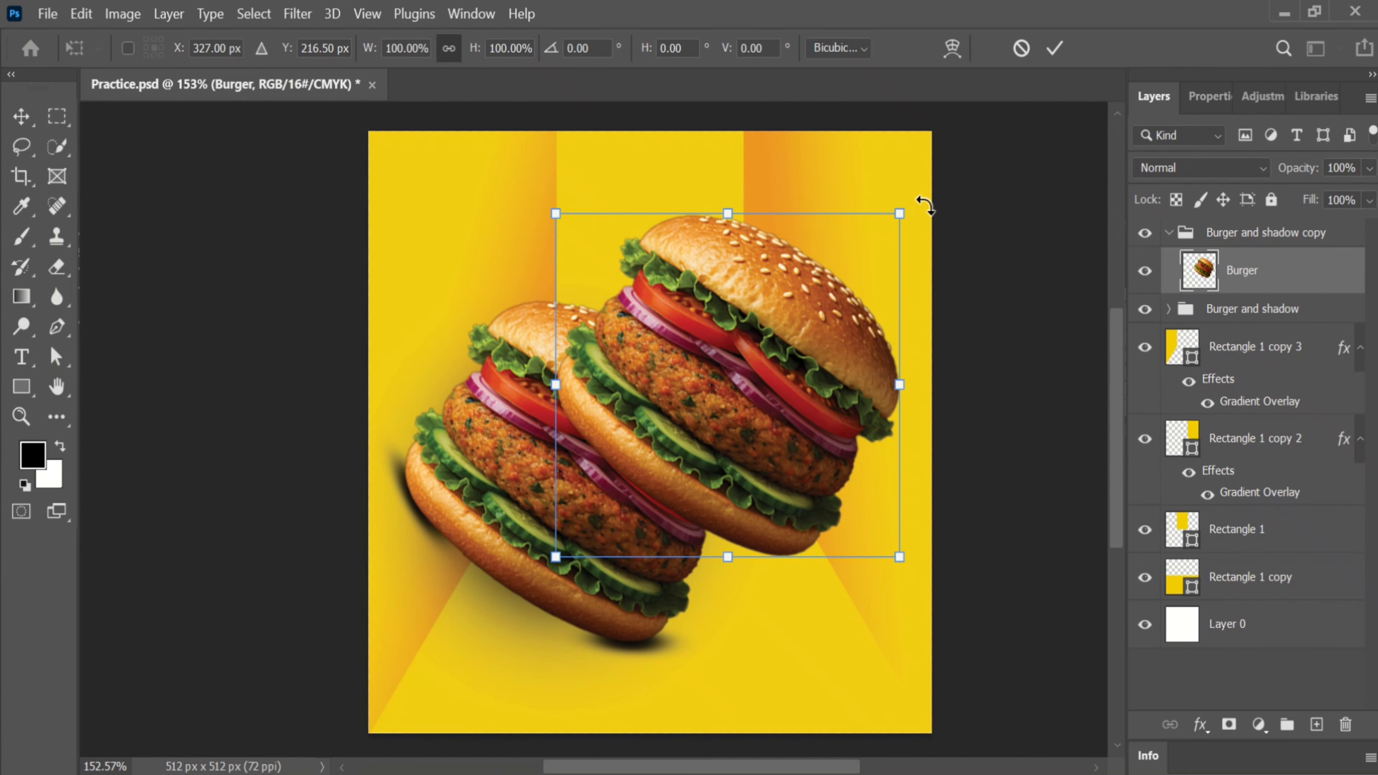
right_click(762, 334)
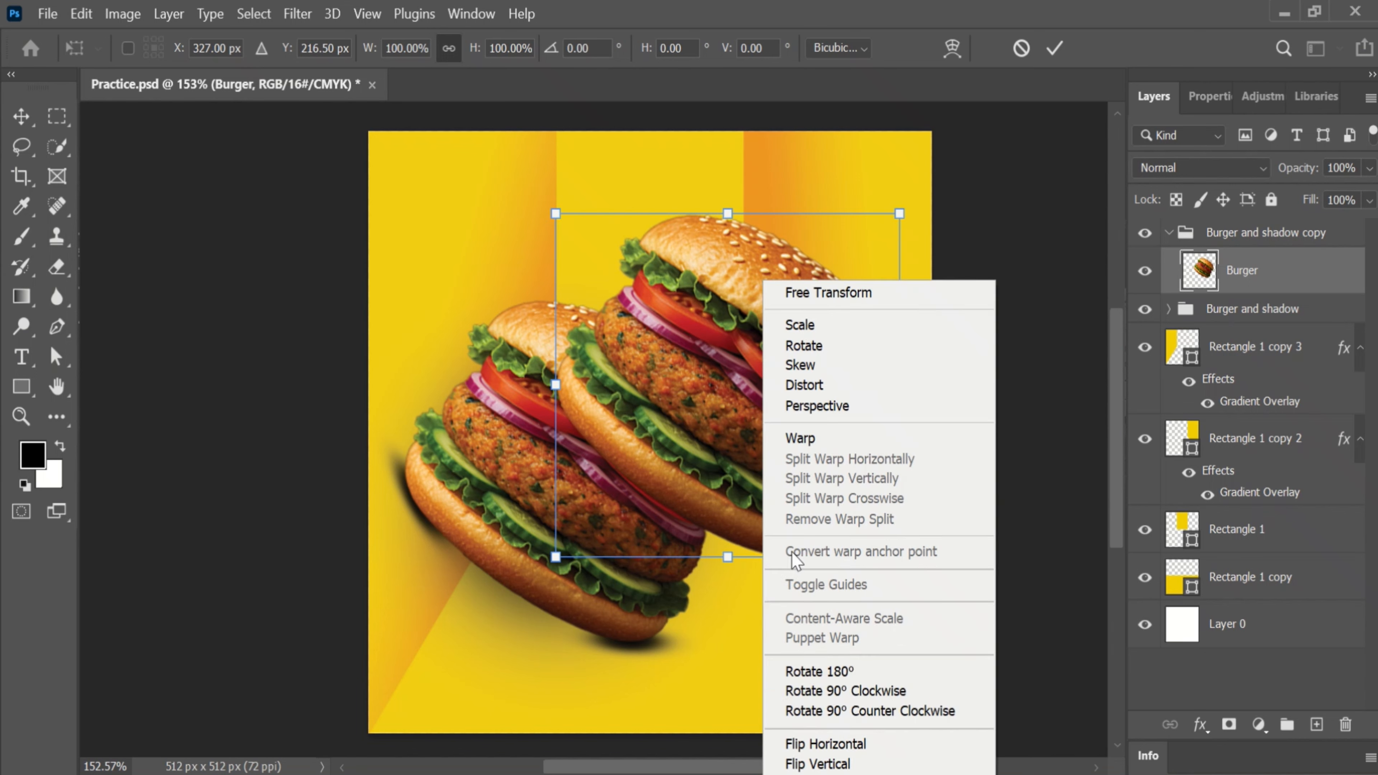
click(859, 743)
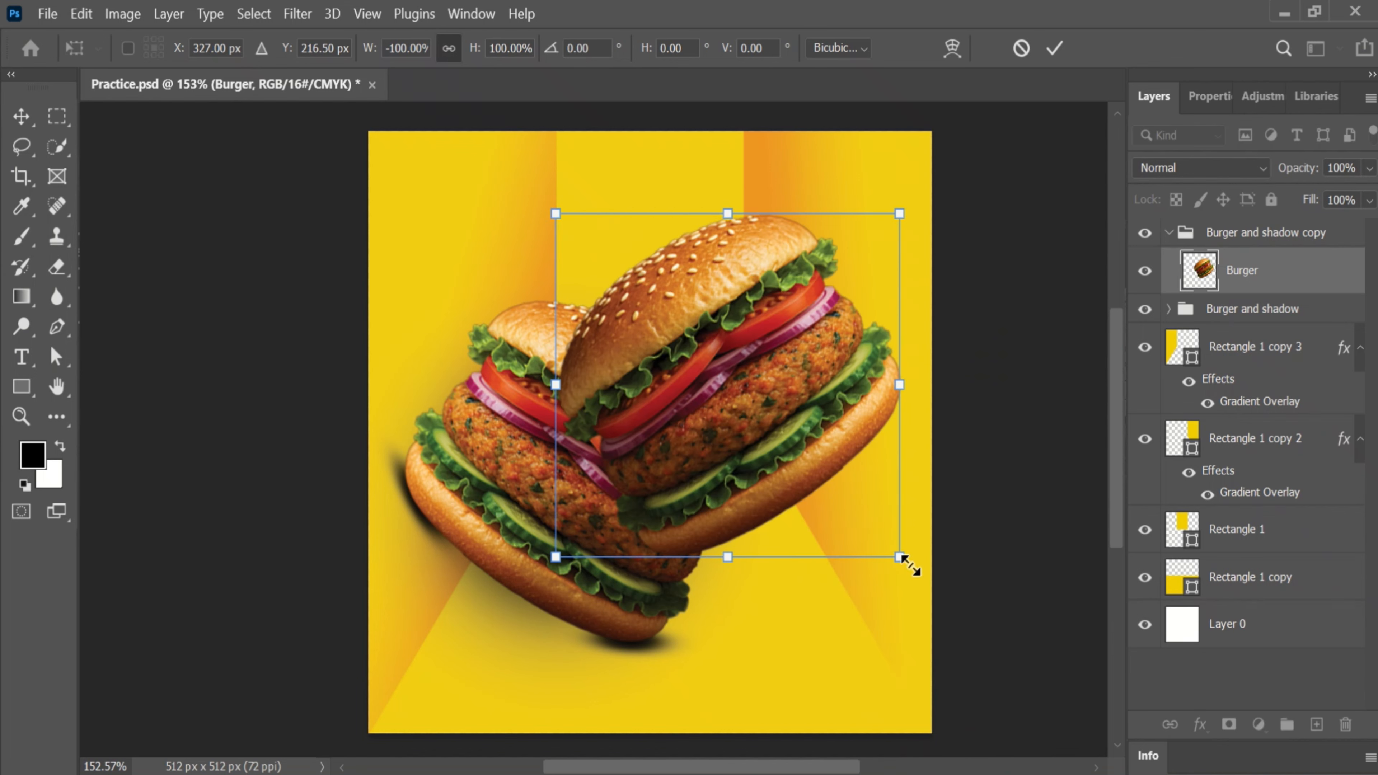
drag(899, 557, 757, 414)
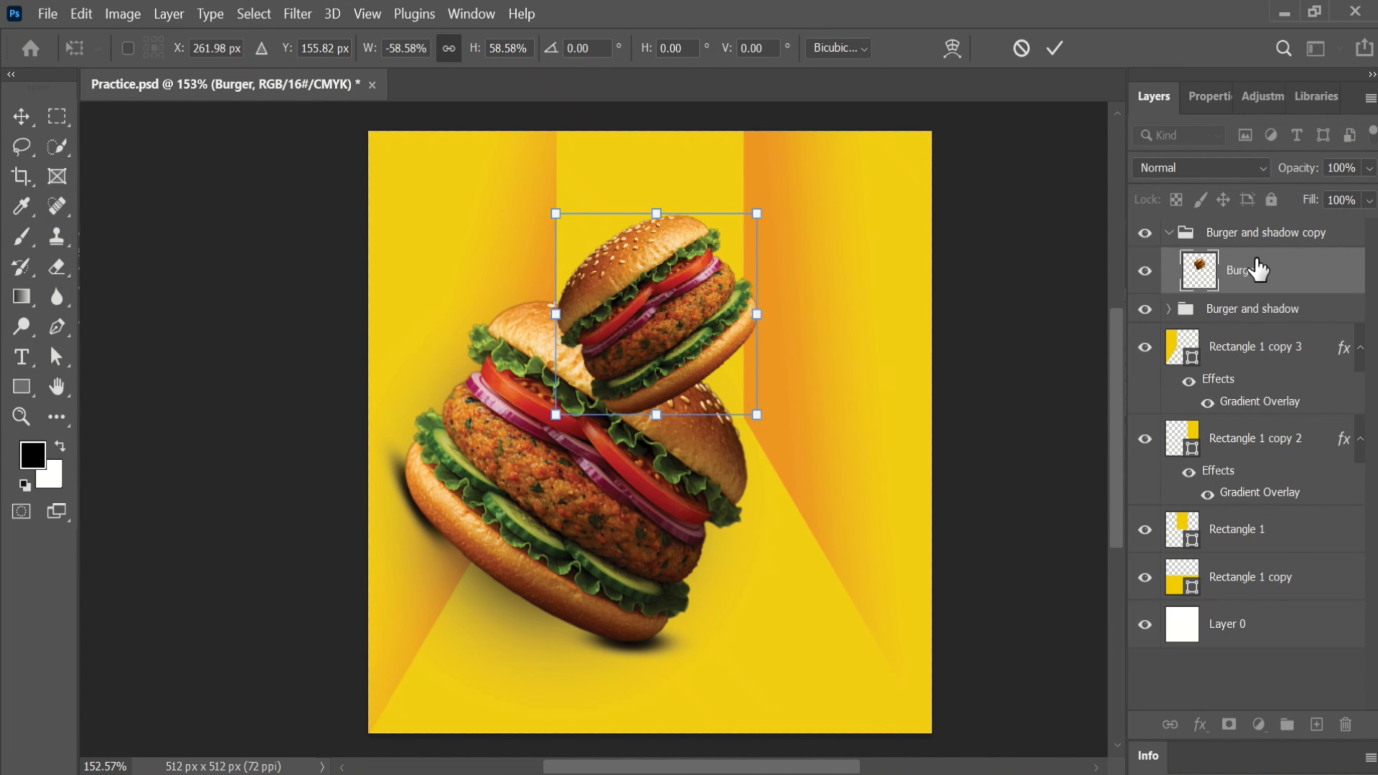
Order the copied group below Burger and shadow and move the small burger down behind the large burger's right side
drag(1344, 233, 1344, 337)
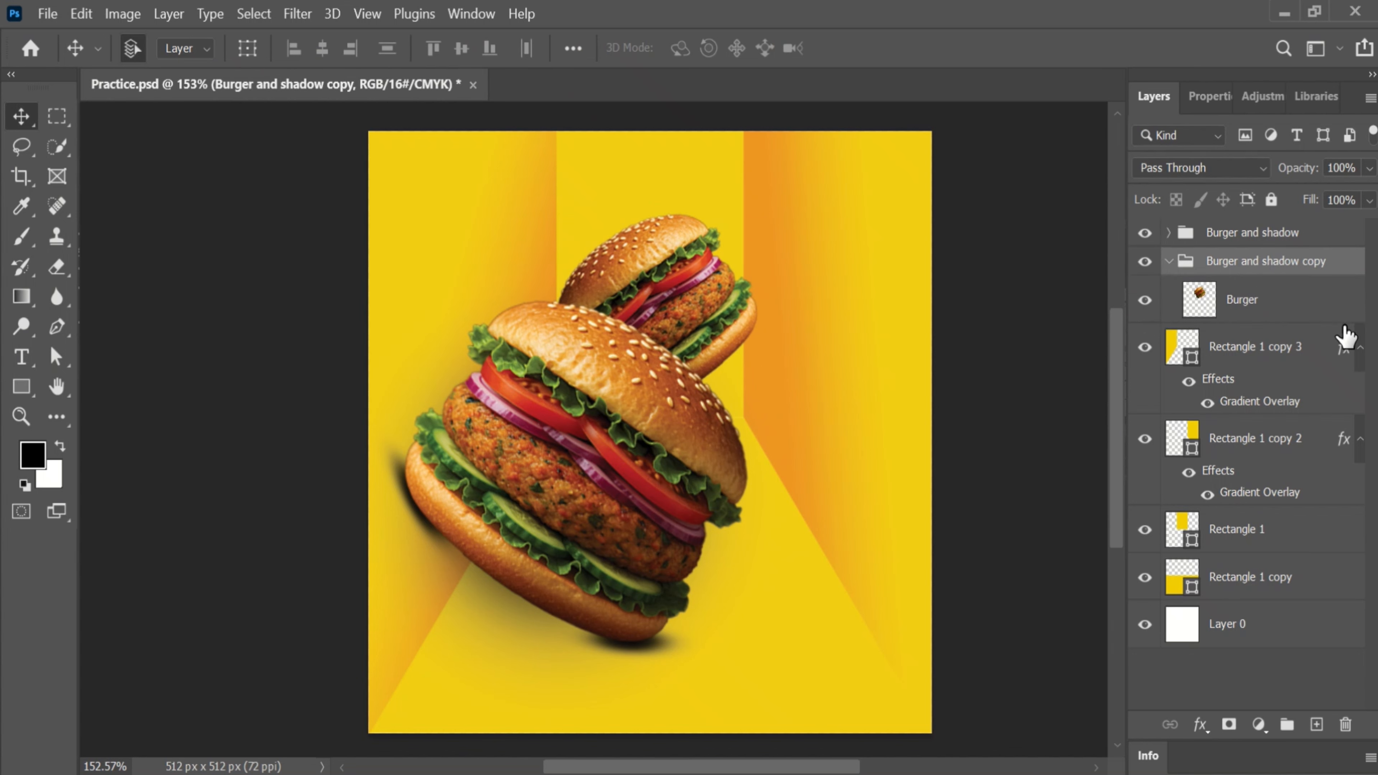
drag(714, 313, 793, 379)
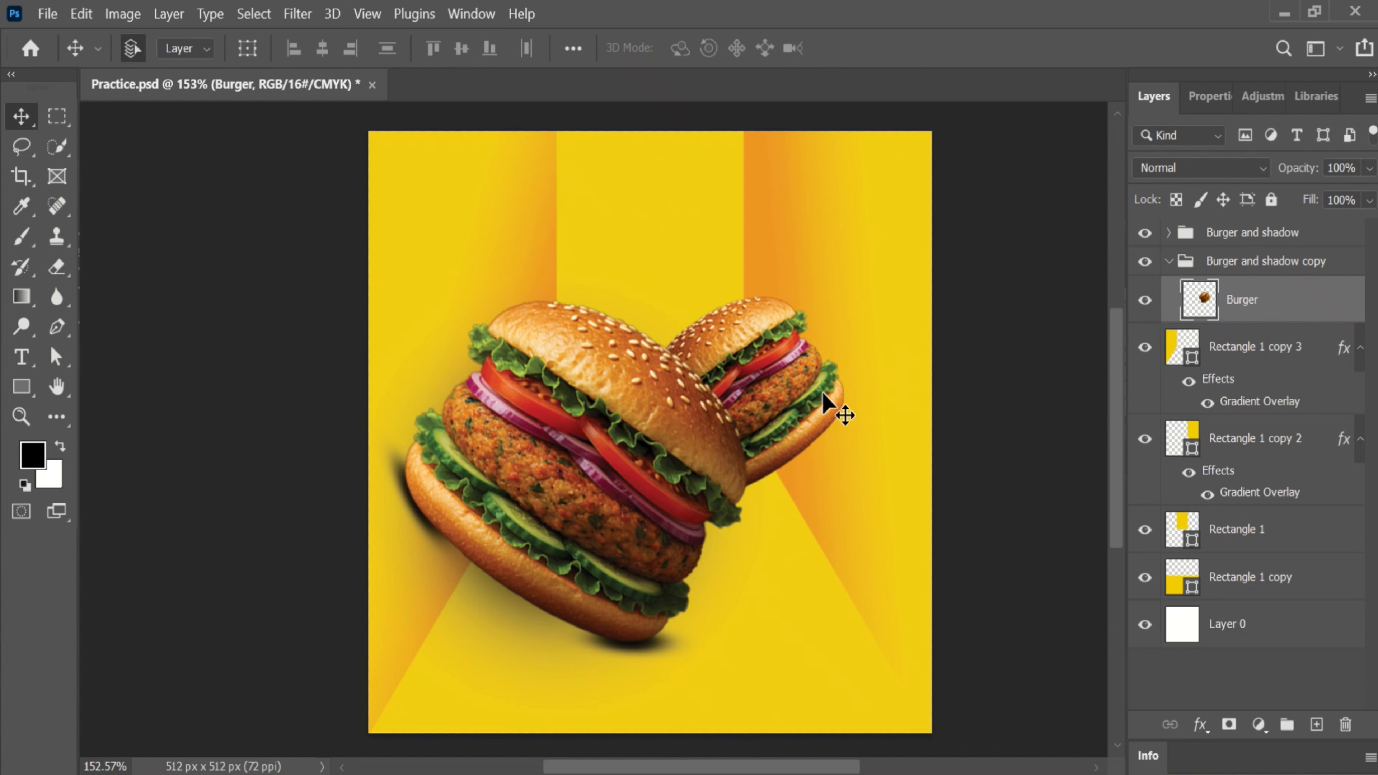
Scale the small burger to 89.41% and distort it by lowering its top edge to a height of 83.29%
key(ctrl+t)
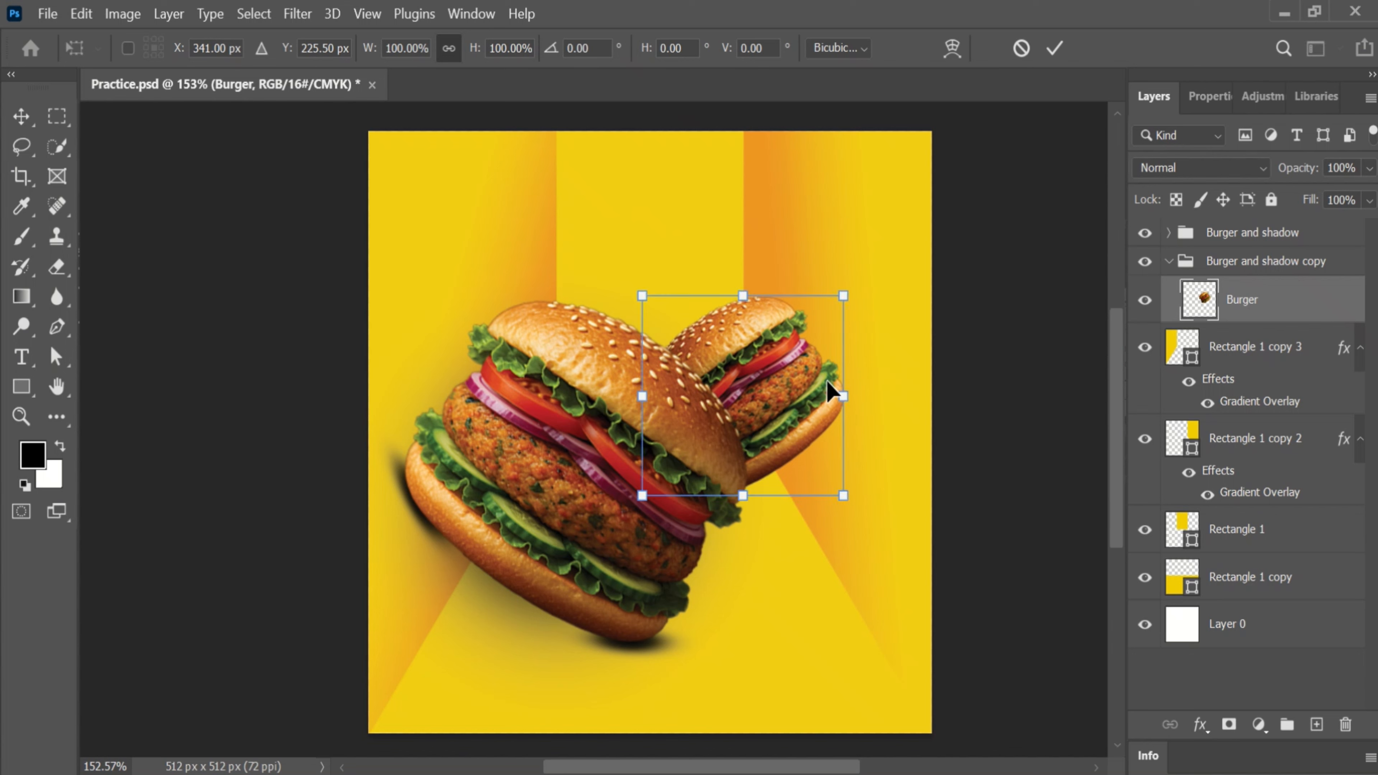
drag(838, 495, 824, 471)
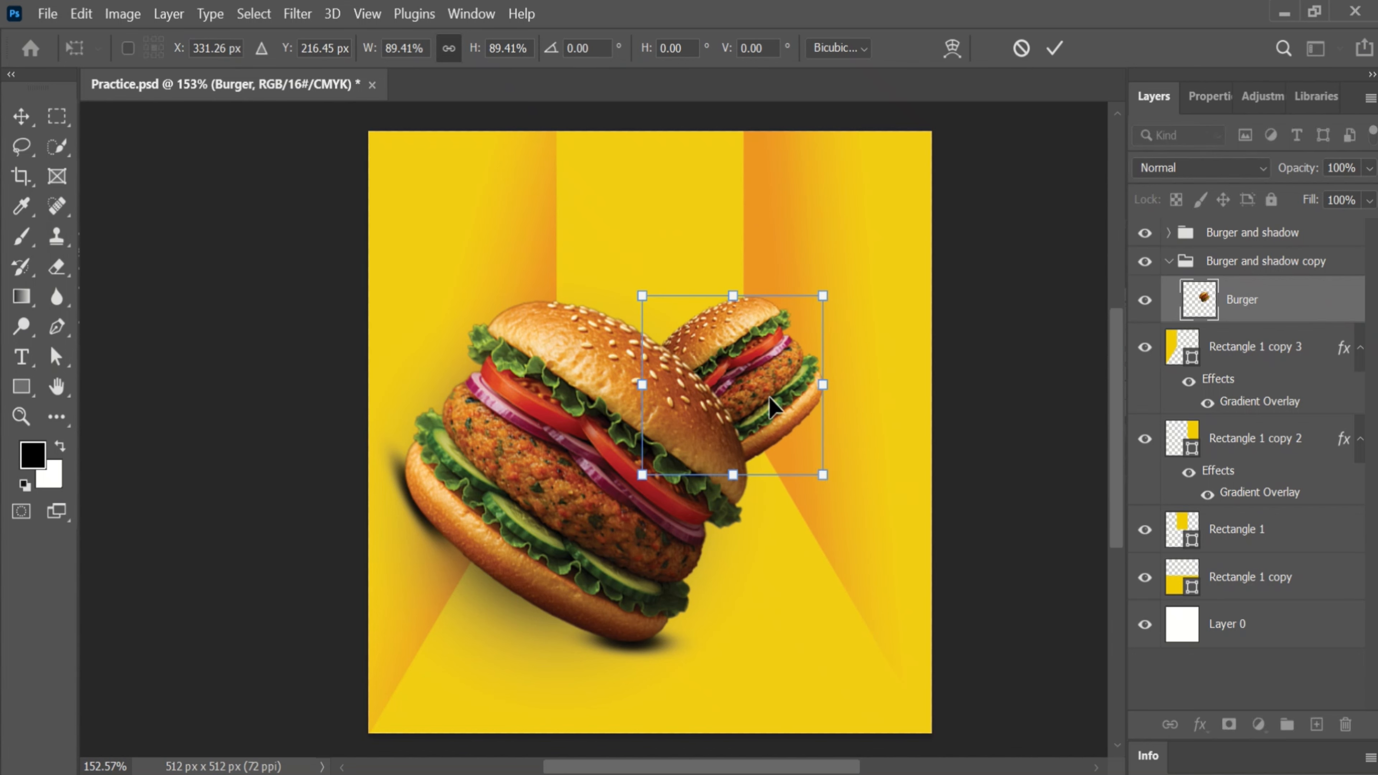
mouse_move(768, 396)
mouse_down()
mouse_move(810, 415)
mouse_move(754, 410)
mouse_move(770, 425)
mouse_move(768, 413)
mouse_up()
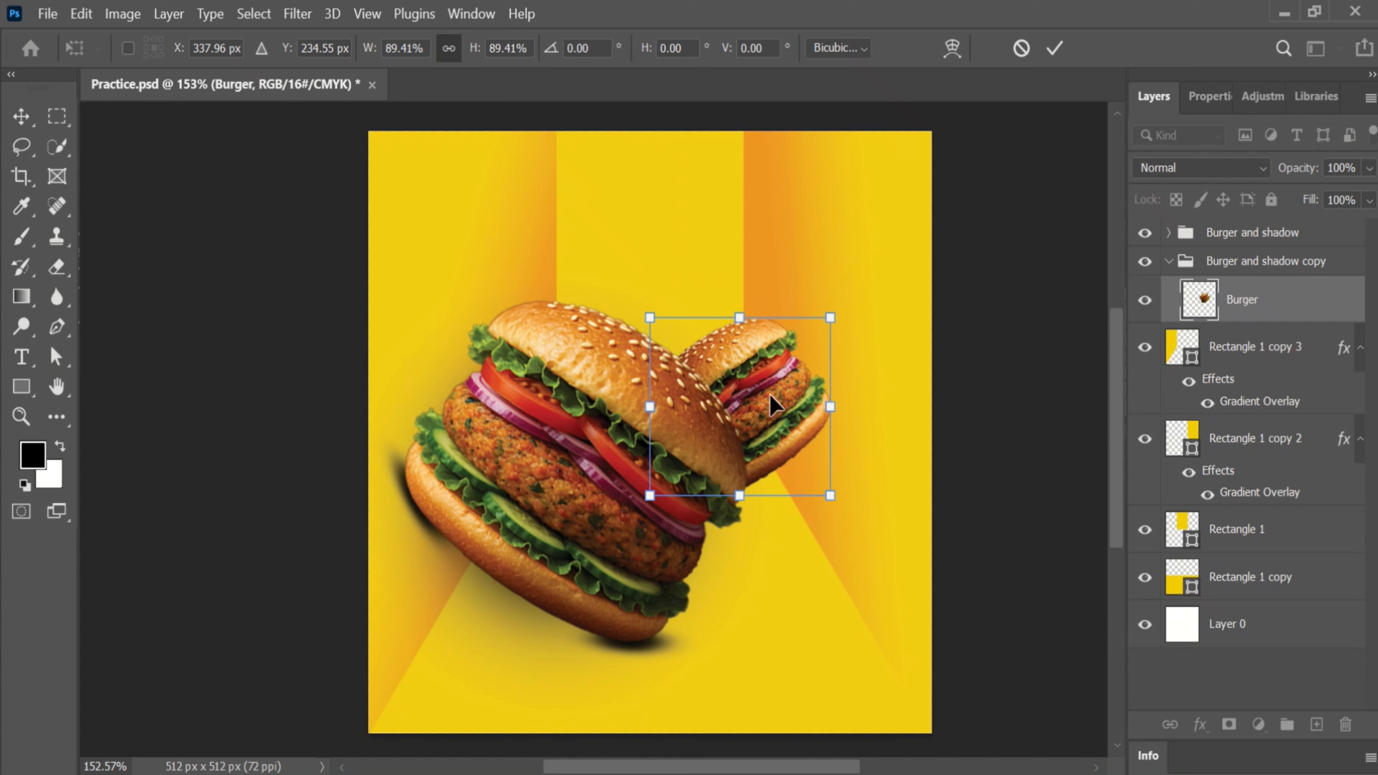
right_click(770, 394)
click(798, 401)
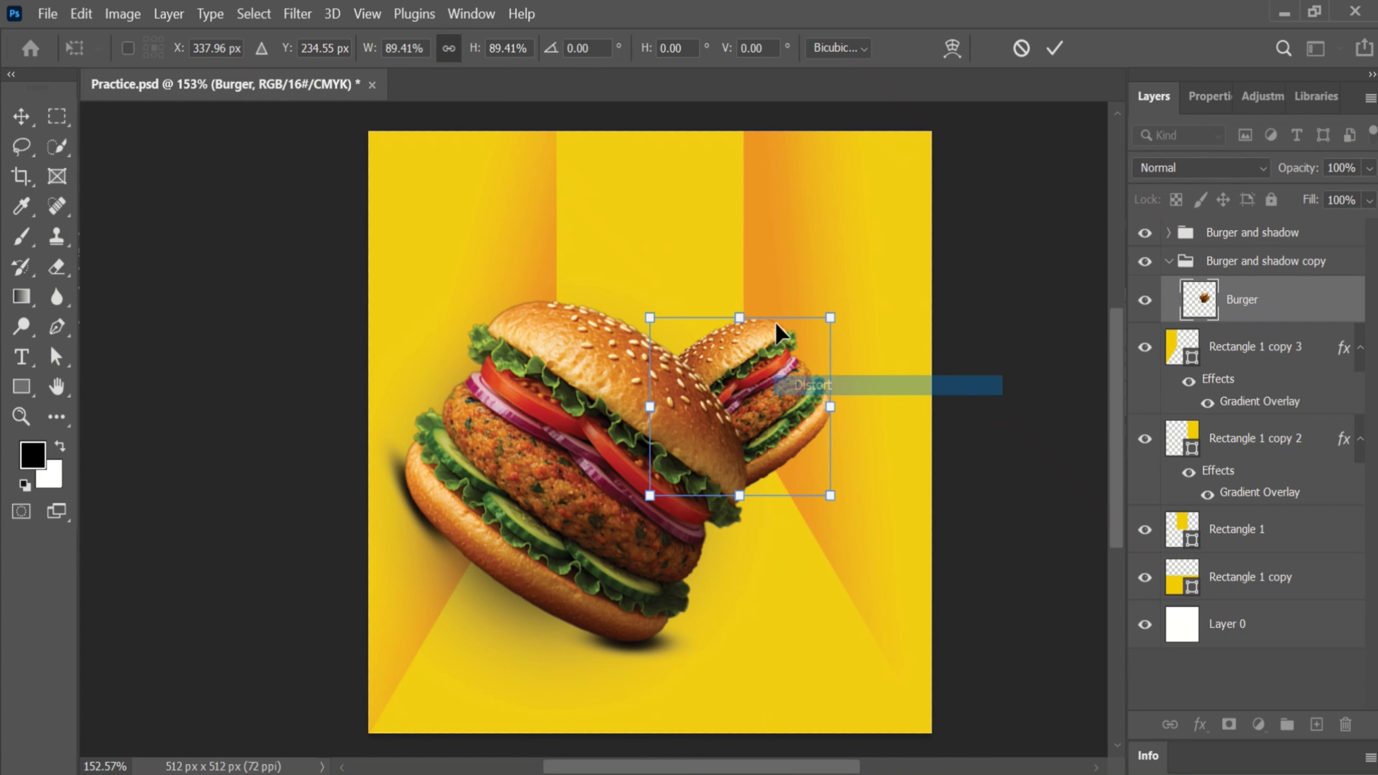
drag(739, 321, 743, 330)
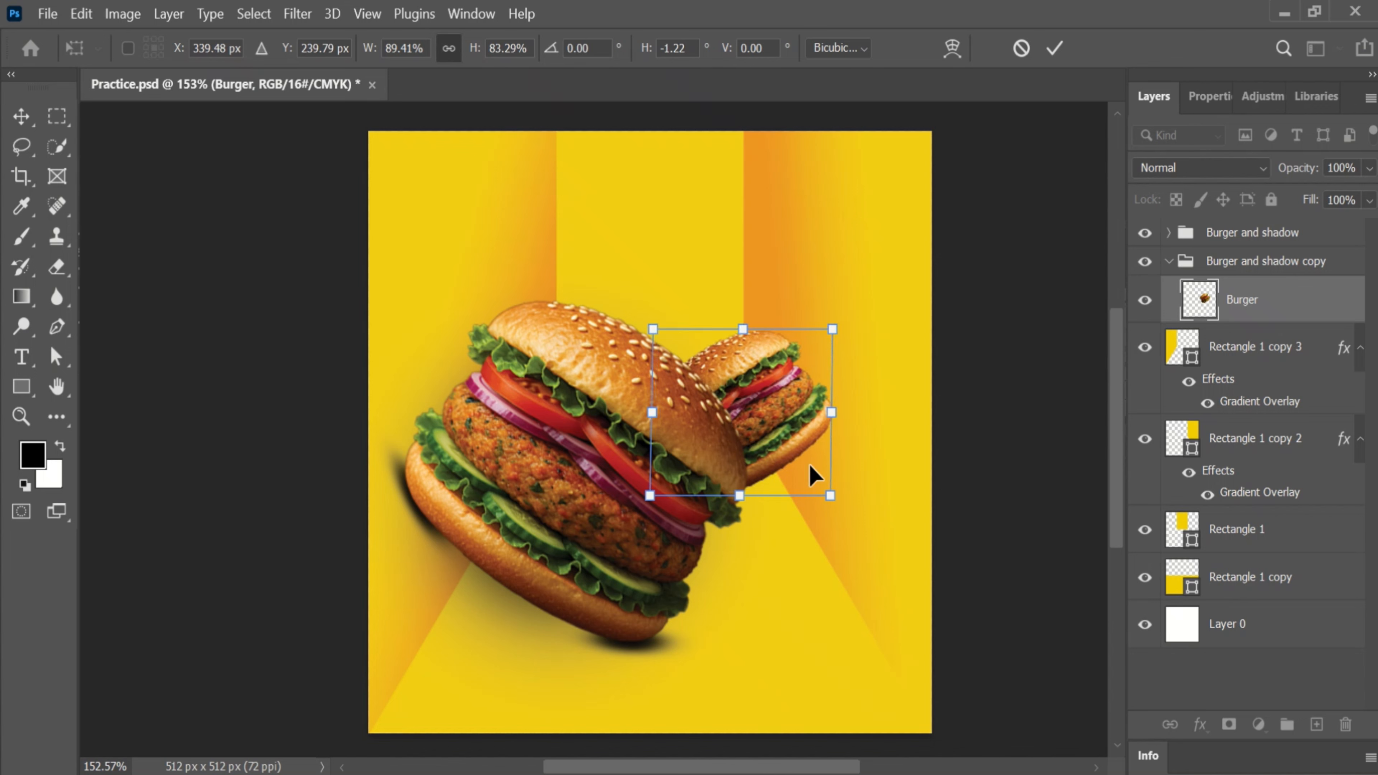
drag(774, 423, 782, 424)
key(Return)
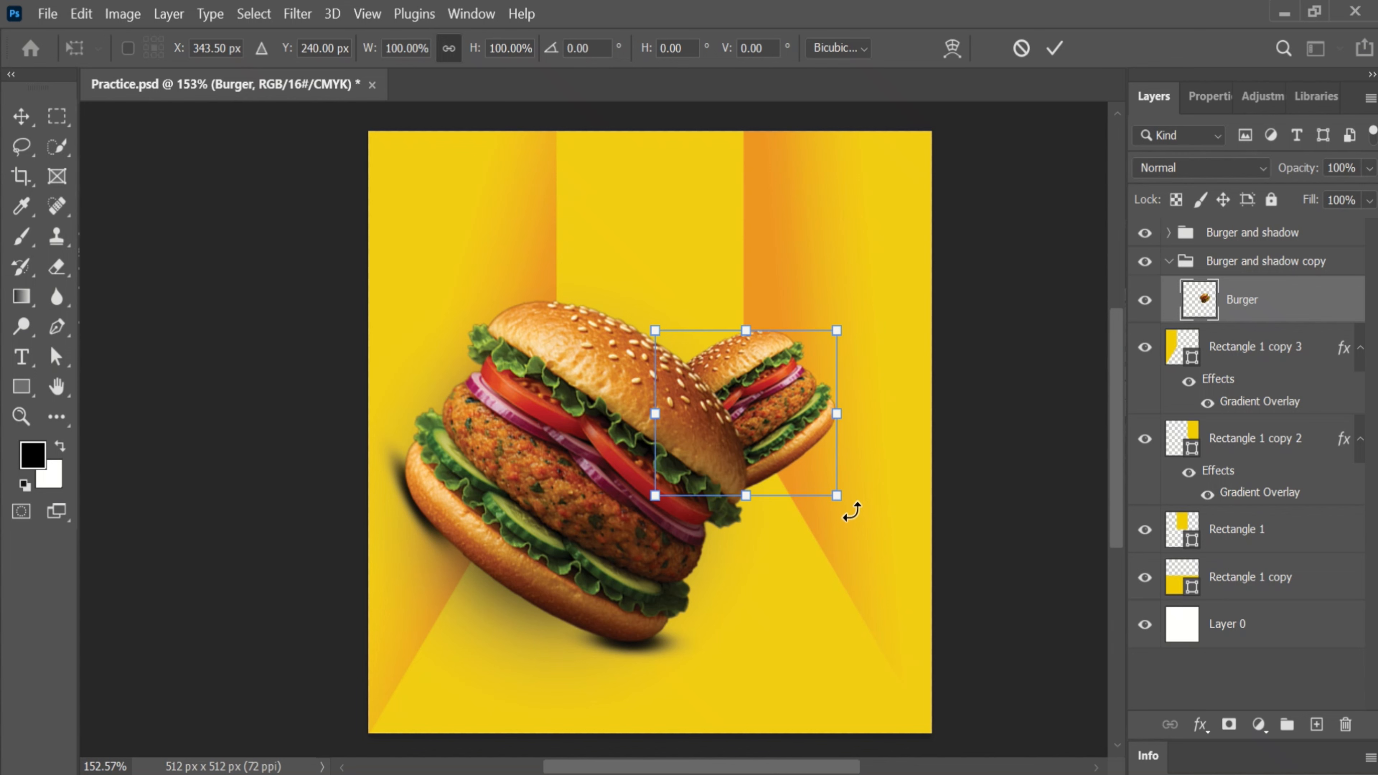
Rotate the small burger 1.68 degrees counterclockwise and move it slightly up and left behind the large burger
mouse_move(852, 512)
mouse_down()
mouse_move(844, 528)
mouse_move(863, 515)
mouse_up()
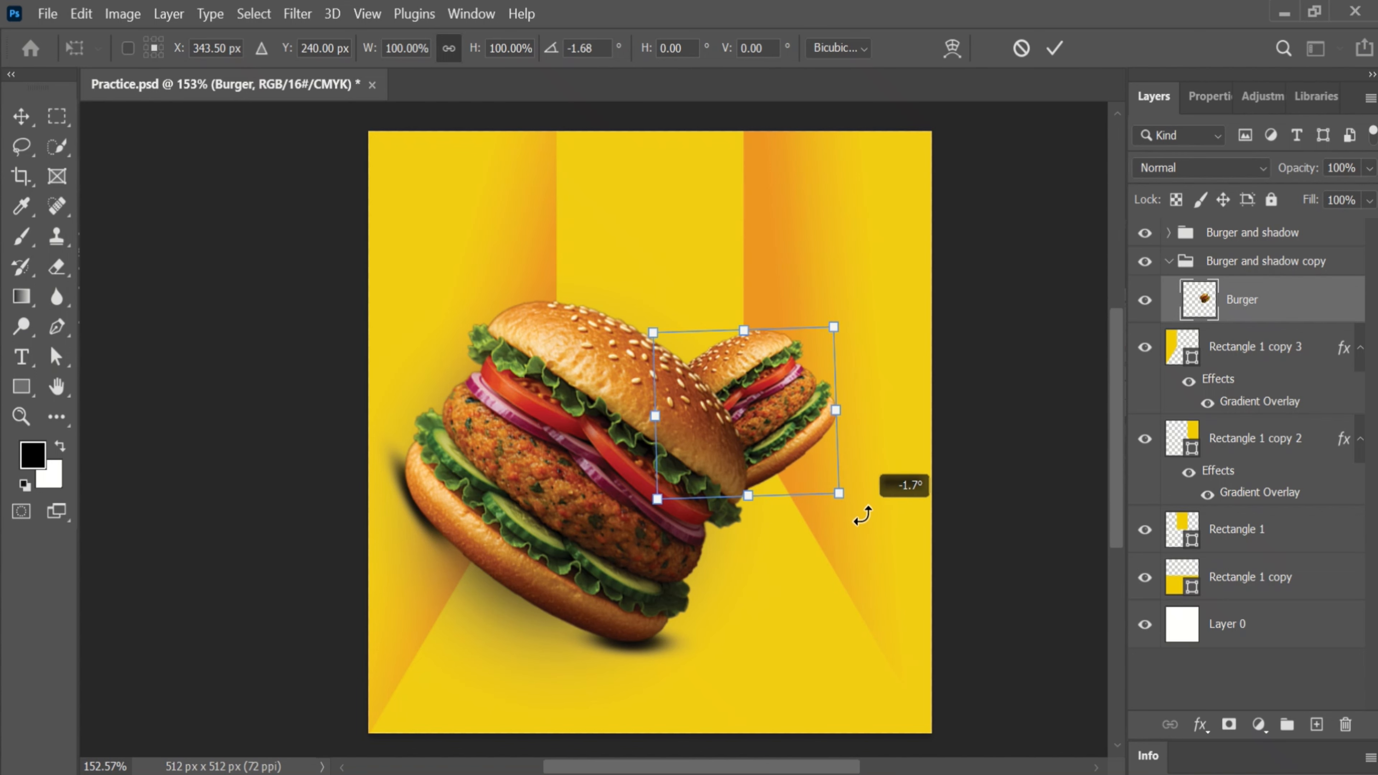
click(1055, 48)
drag(768, 410, 752, 410)
drag(590, 549, 609, 571)
key(ctrl+z)
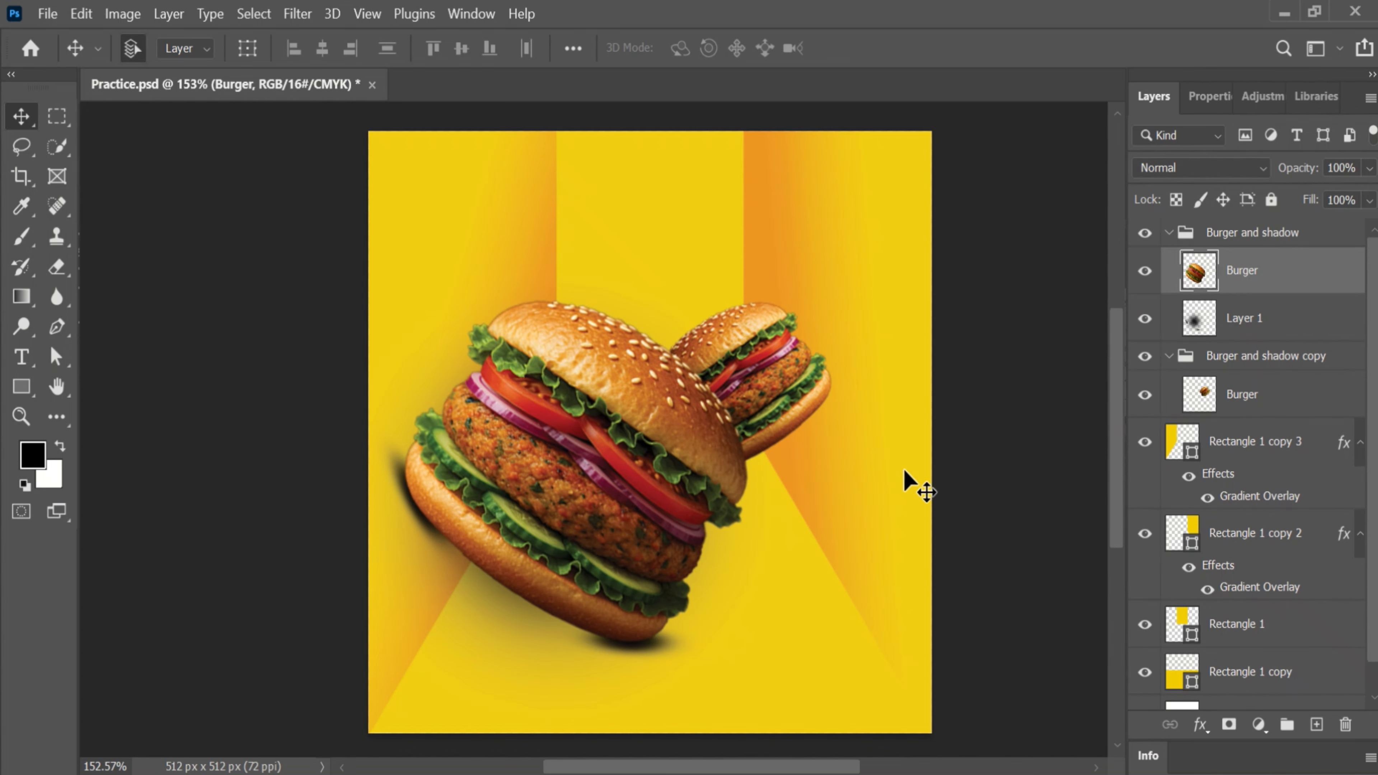
Link the large Burger layer with its shadow, Layer 1, in the Burger and shadow group
shift+click(1283, 320)
drag(1283, 348, 1170, 725)
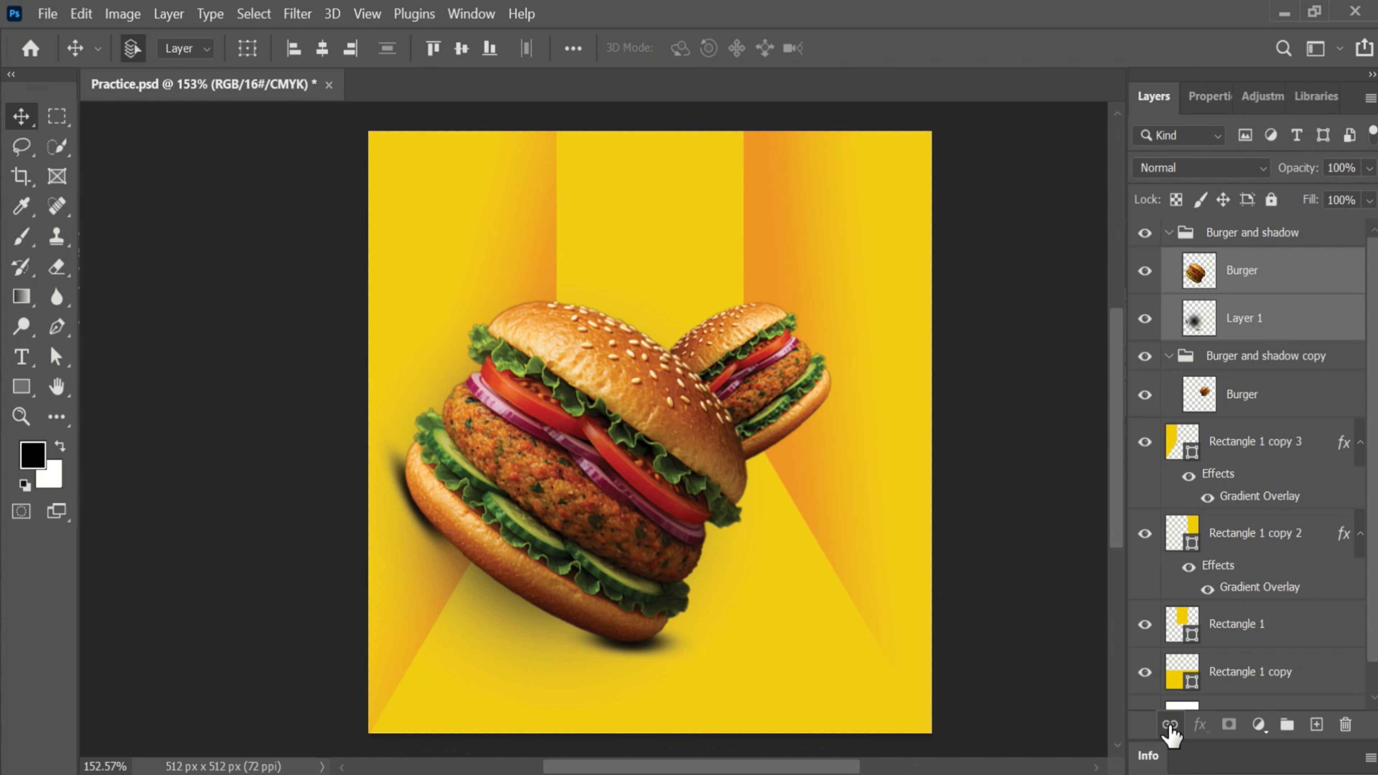
click(1261, 239)
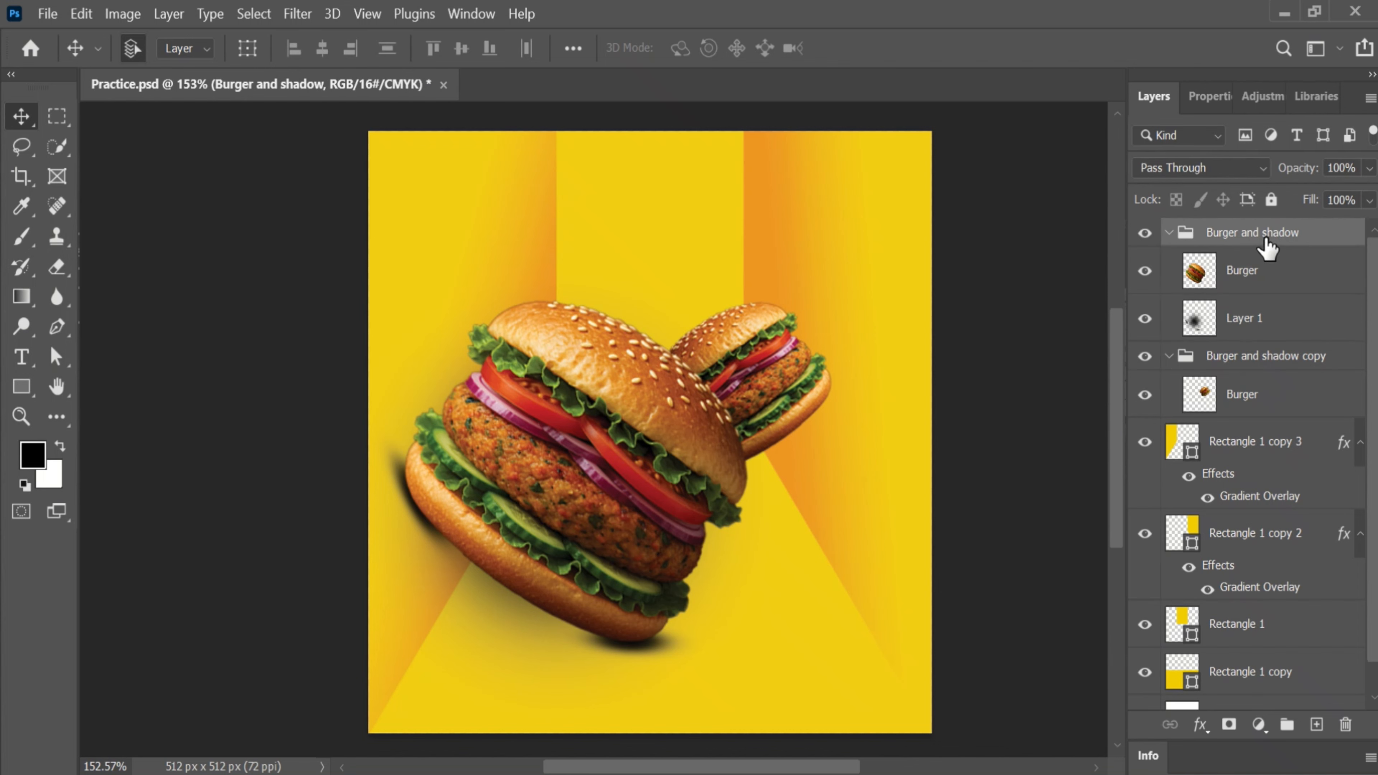
Nudge the large burger with its linked shadow slightly left, and the small burger slightly down and right
click(1169, 232)
mouse_move(600, 490)
mouse_down()
mouse_move(613, 491)
mouse_move(602, 482)
mouse_up()
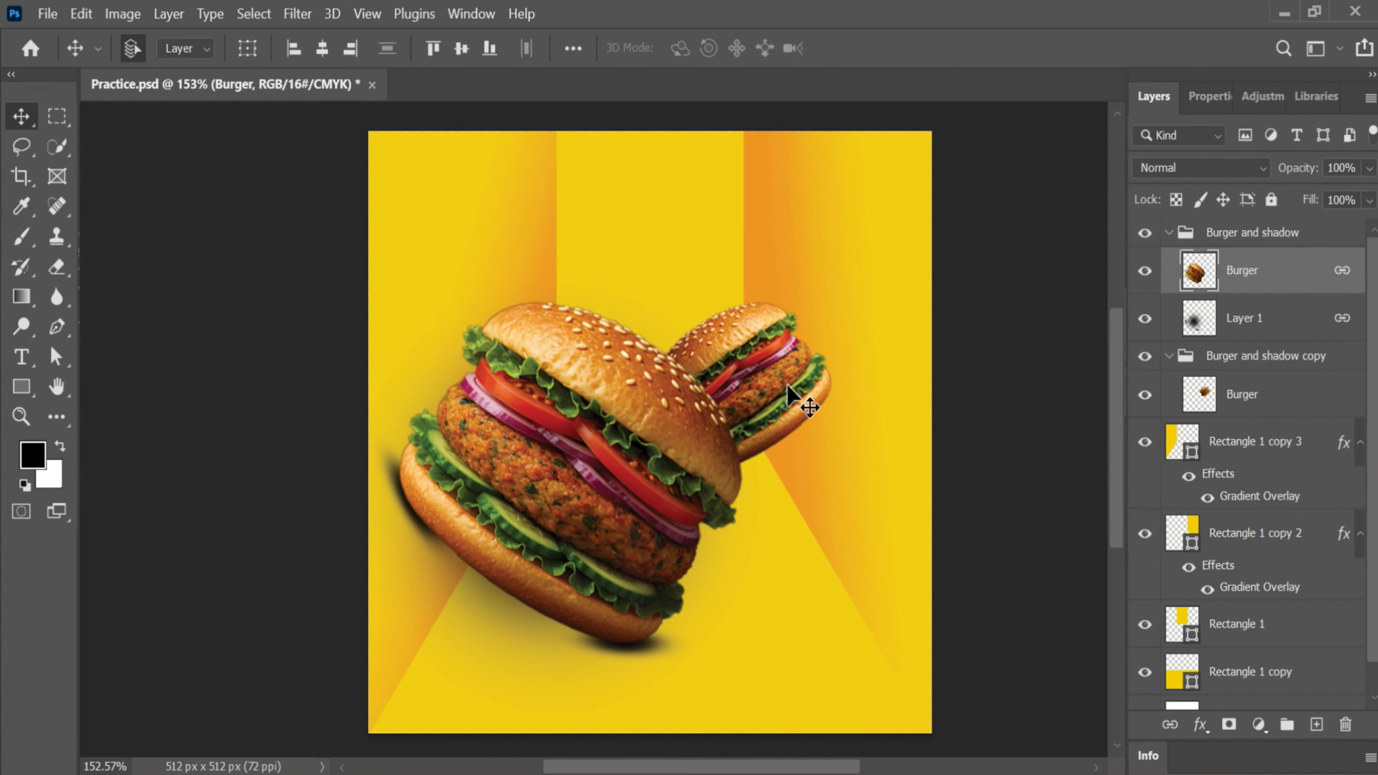
drag(765, 376, 771, 389)
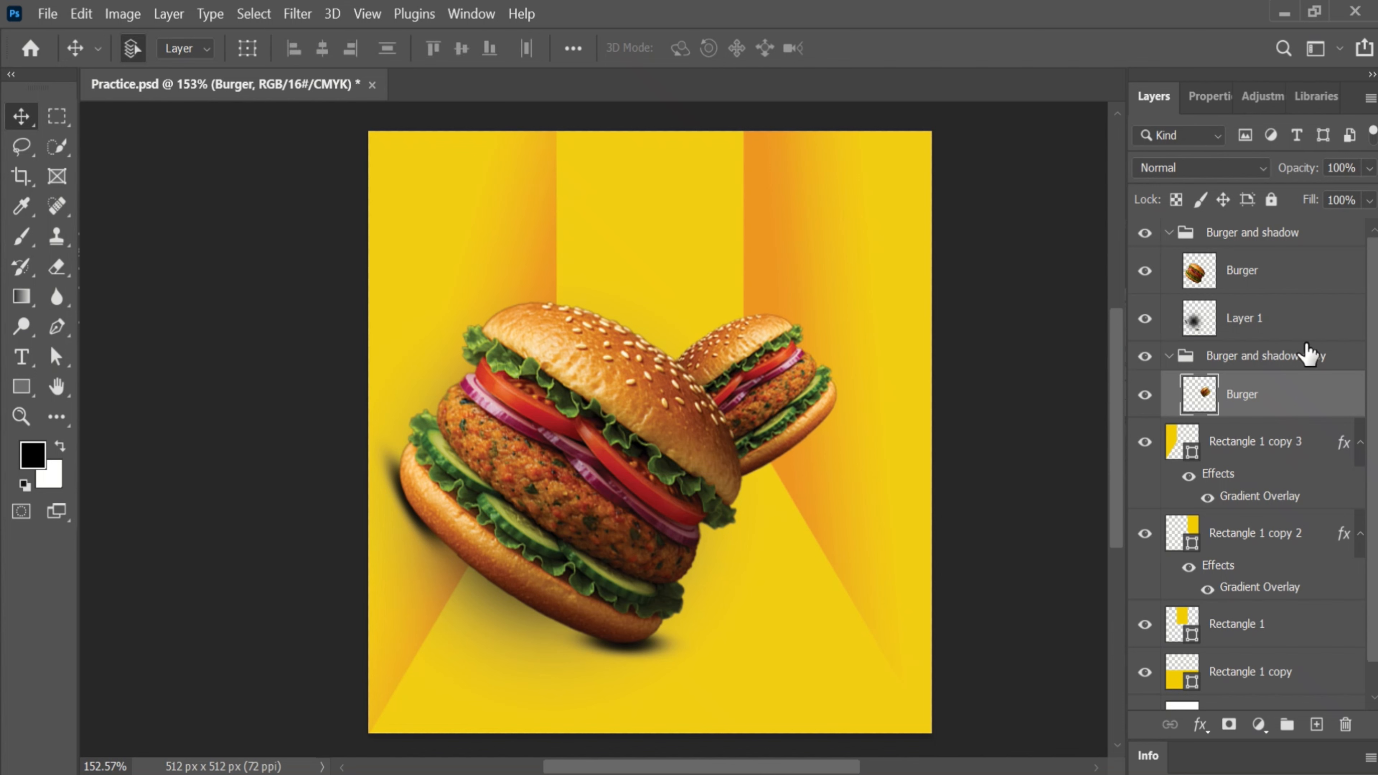
Select the large Burger layer and set up a white soft round brush at 39 px and 36% opacity
click(699, 438)
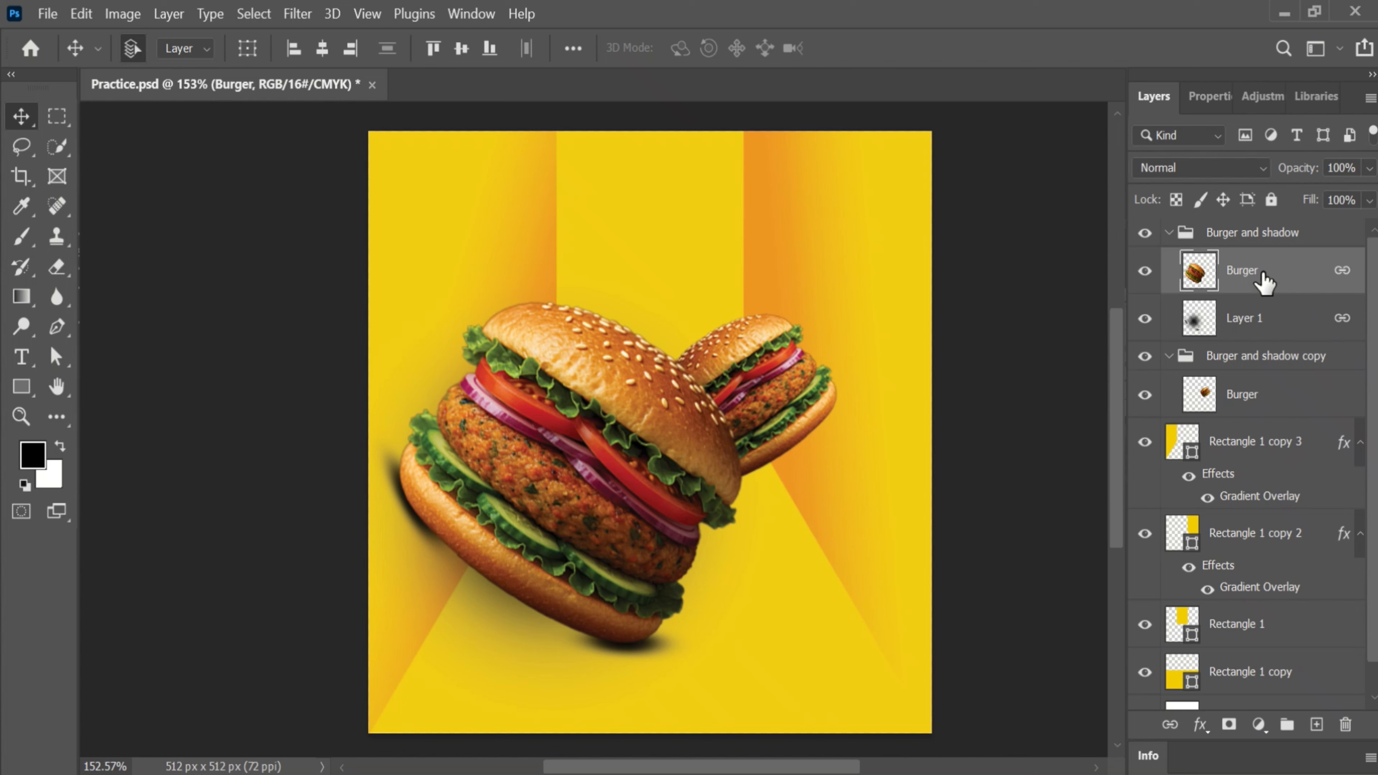
click(23, 240)
click(70, 236)
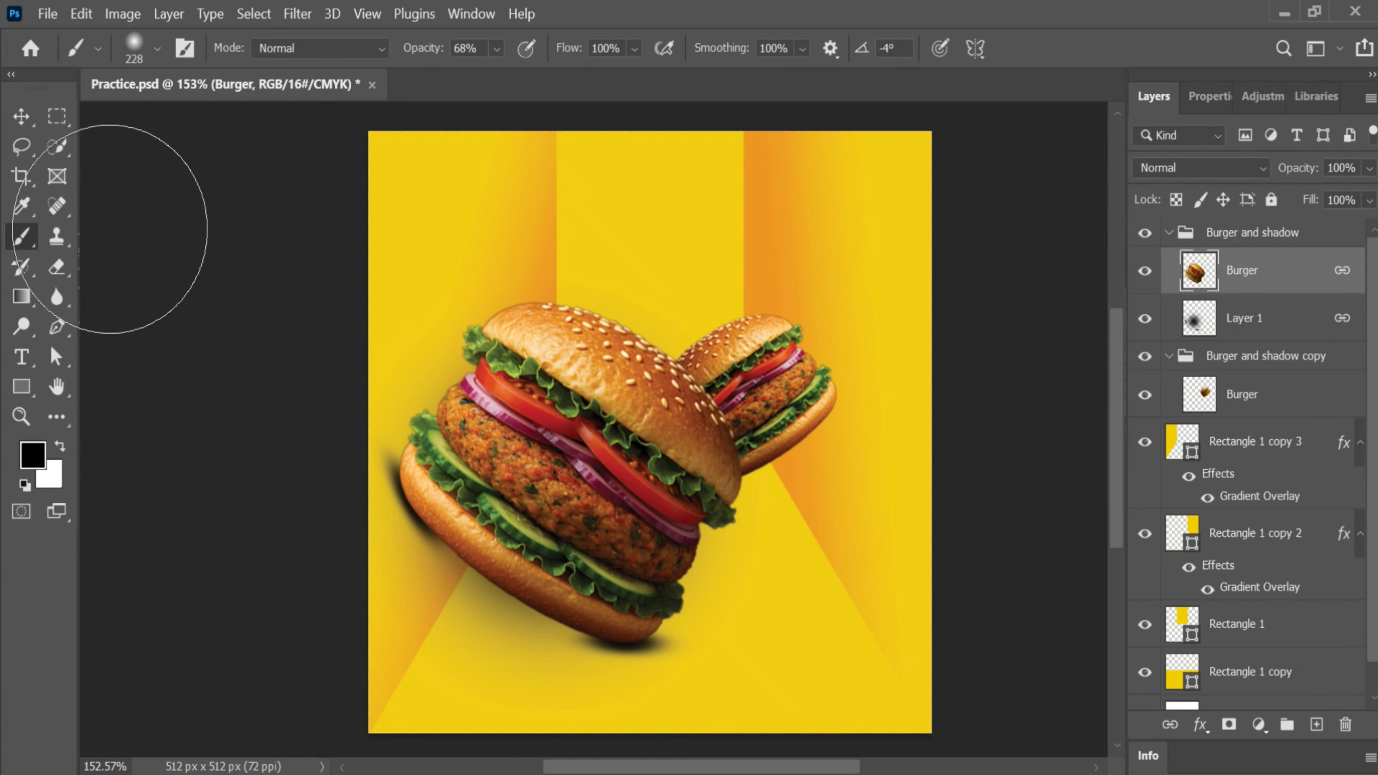
click(157, 48)
drag(225, 122, 168, 123)
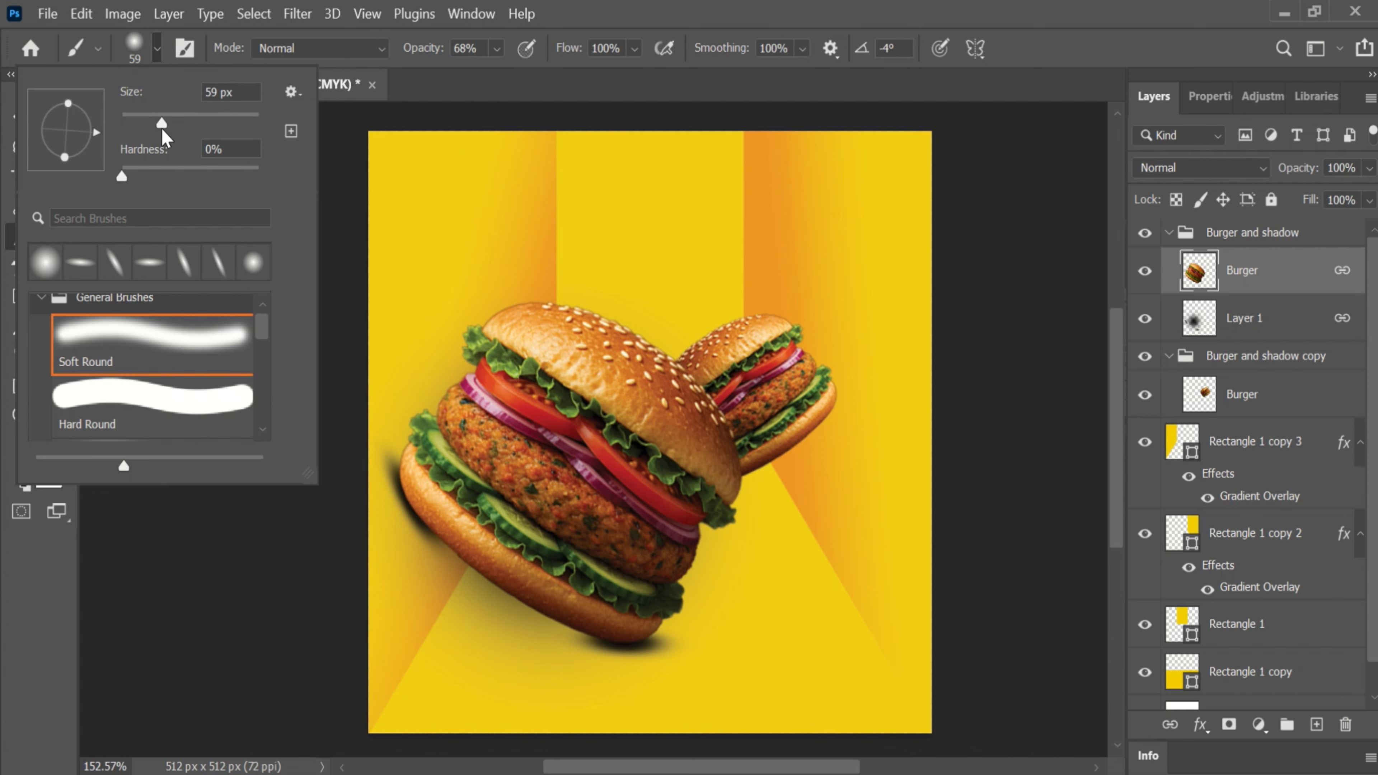
click(81, 516)
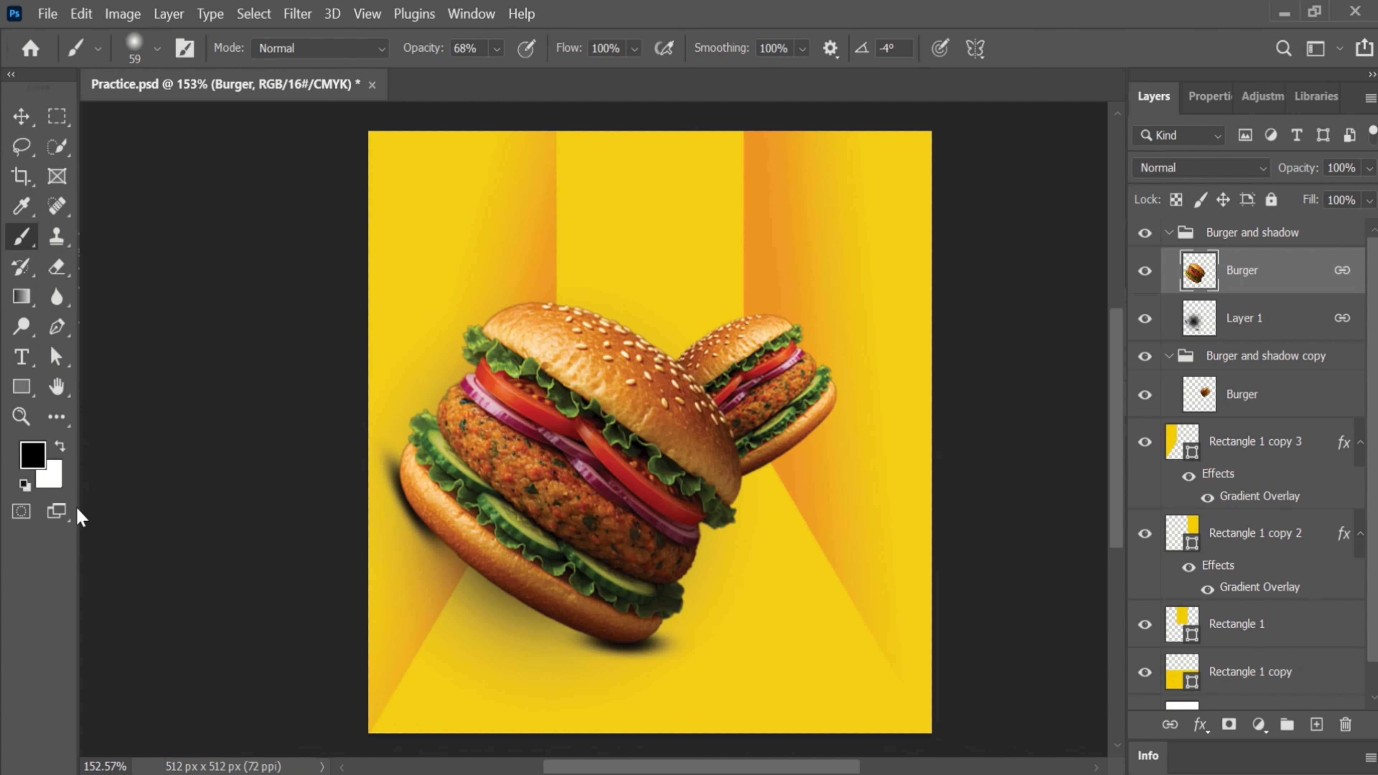
click(60, 447)
click(496, 49)
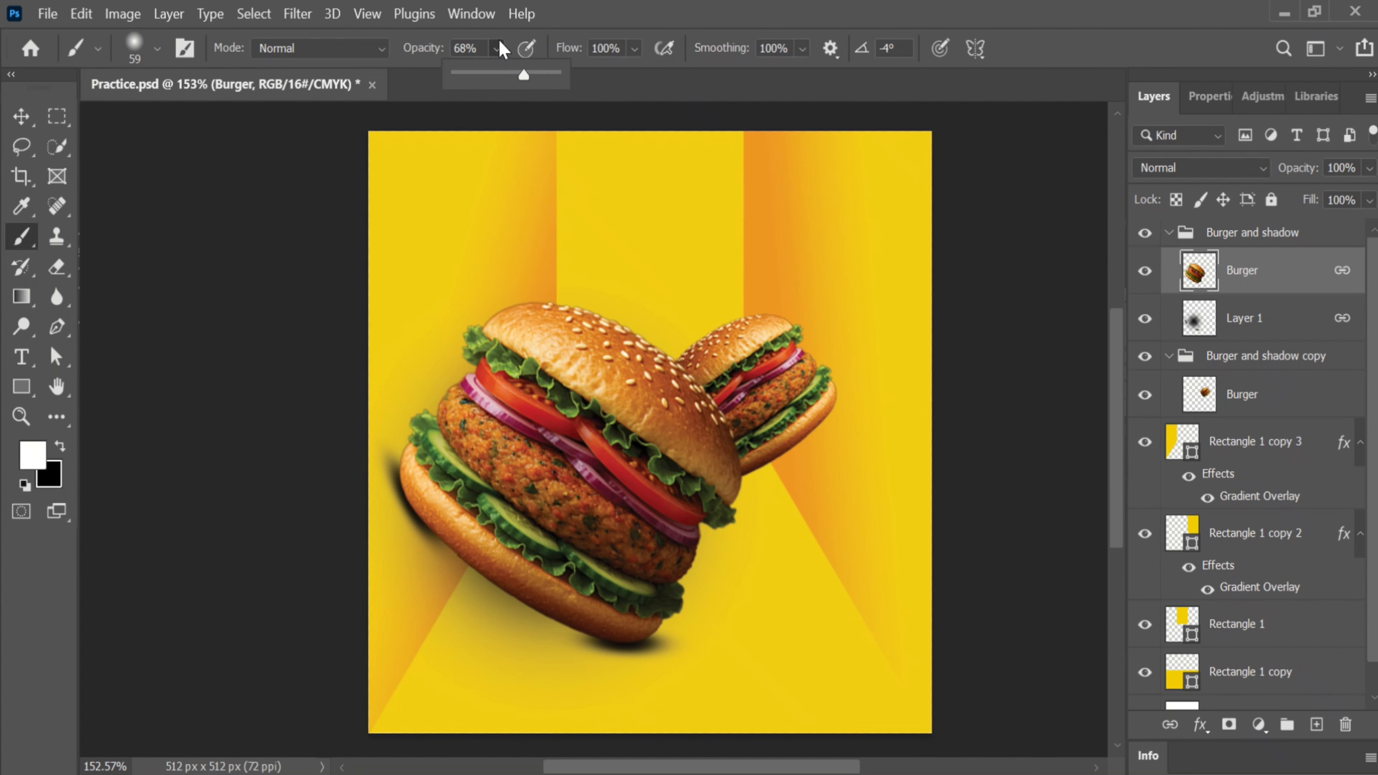
click(492, 72)
click(157, 49)
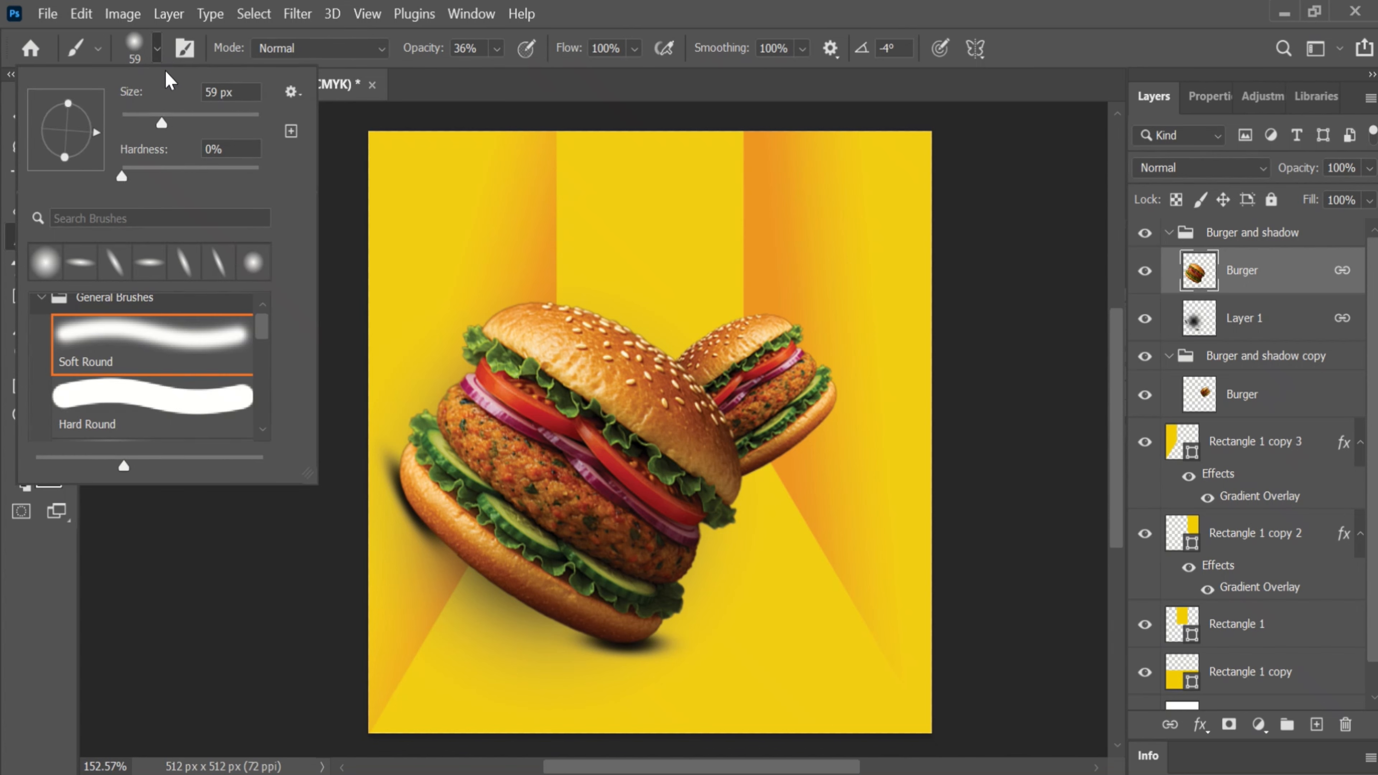
drag(168, 123, 148, 123)
key(Return)
Dab soft white highlights across the large burger's top bun and select the small burger's layer
click(605, 350)
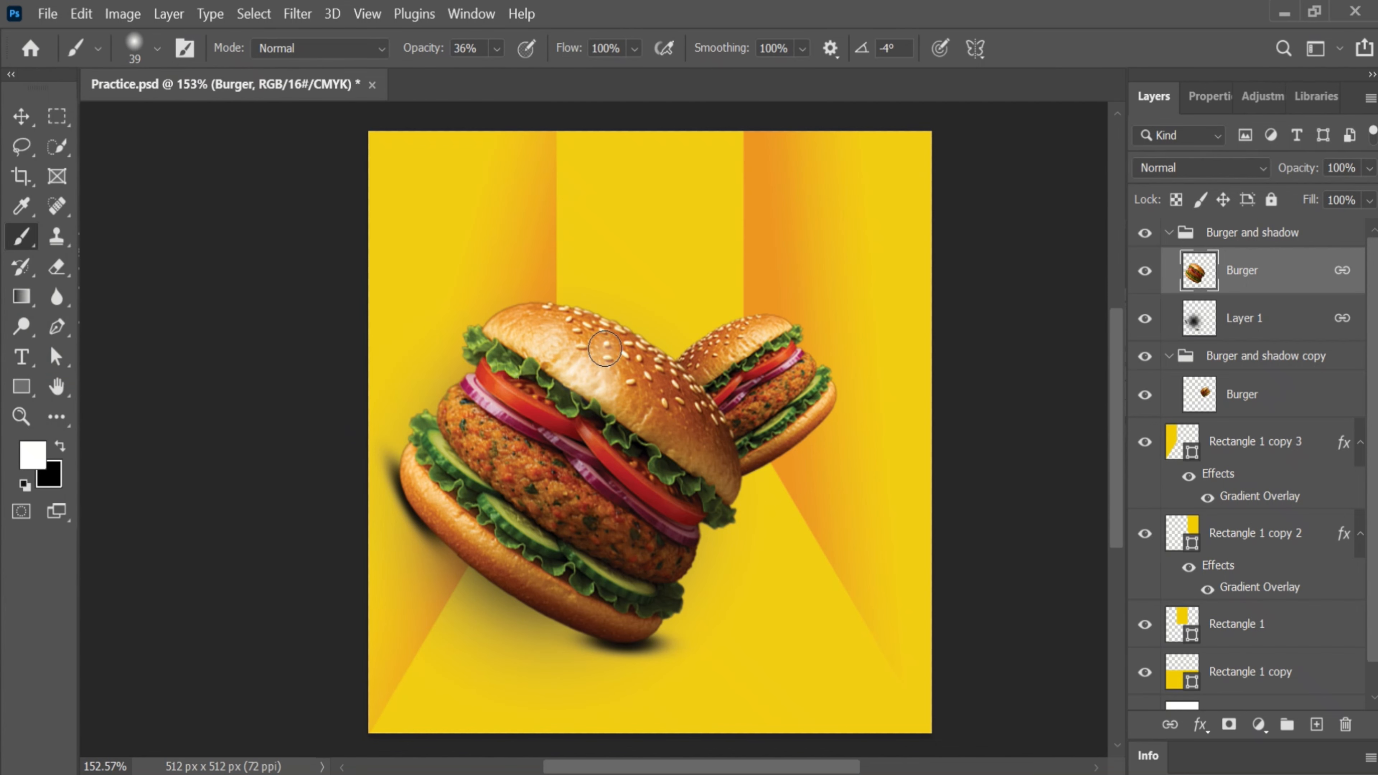
click(589, 351)
click(566, 348)
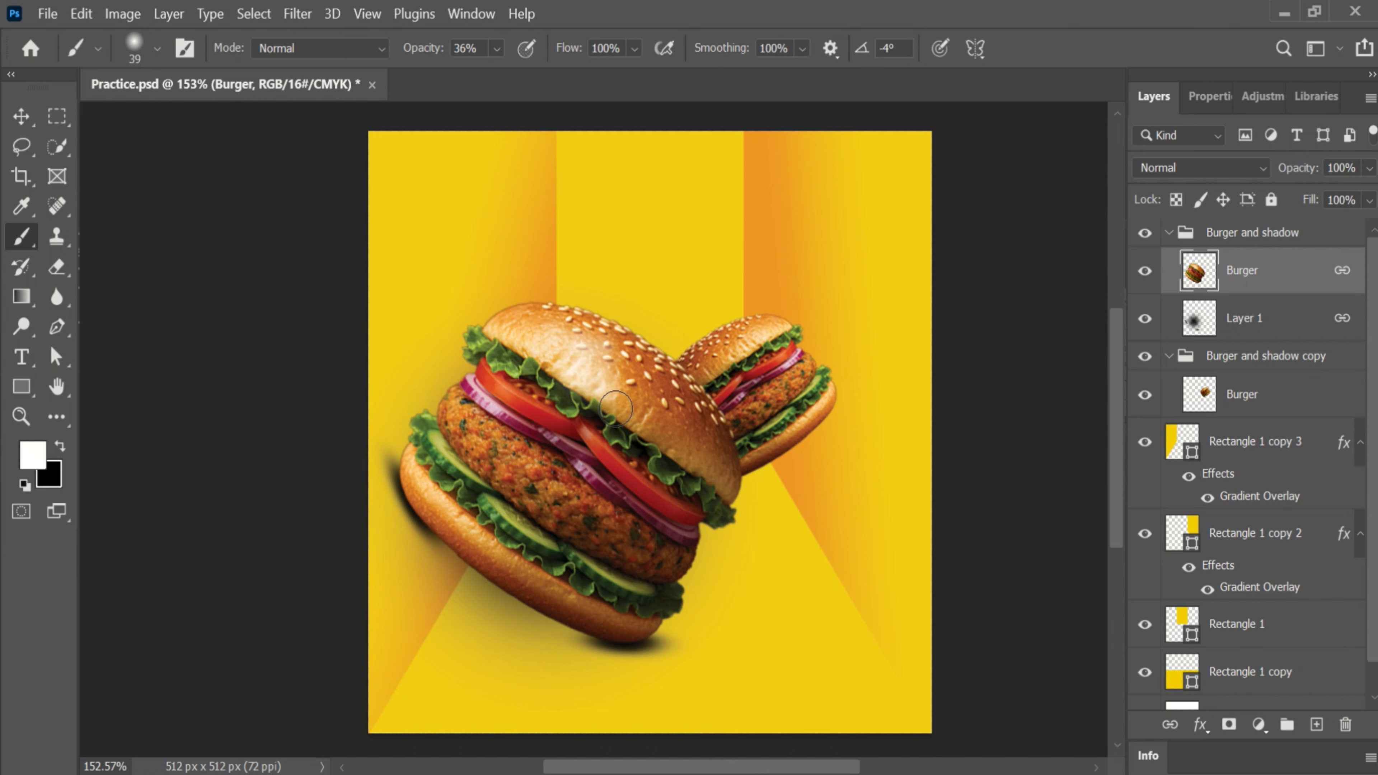
click(616, 392)
click(617, 360)
click(595, 362)
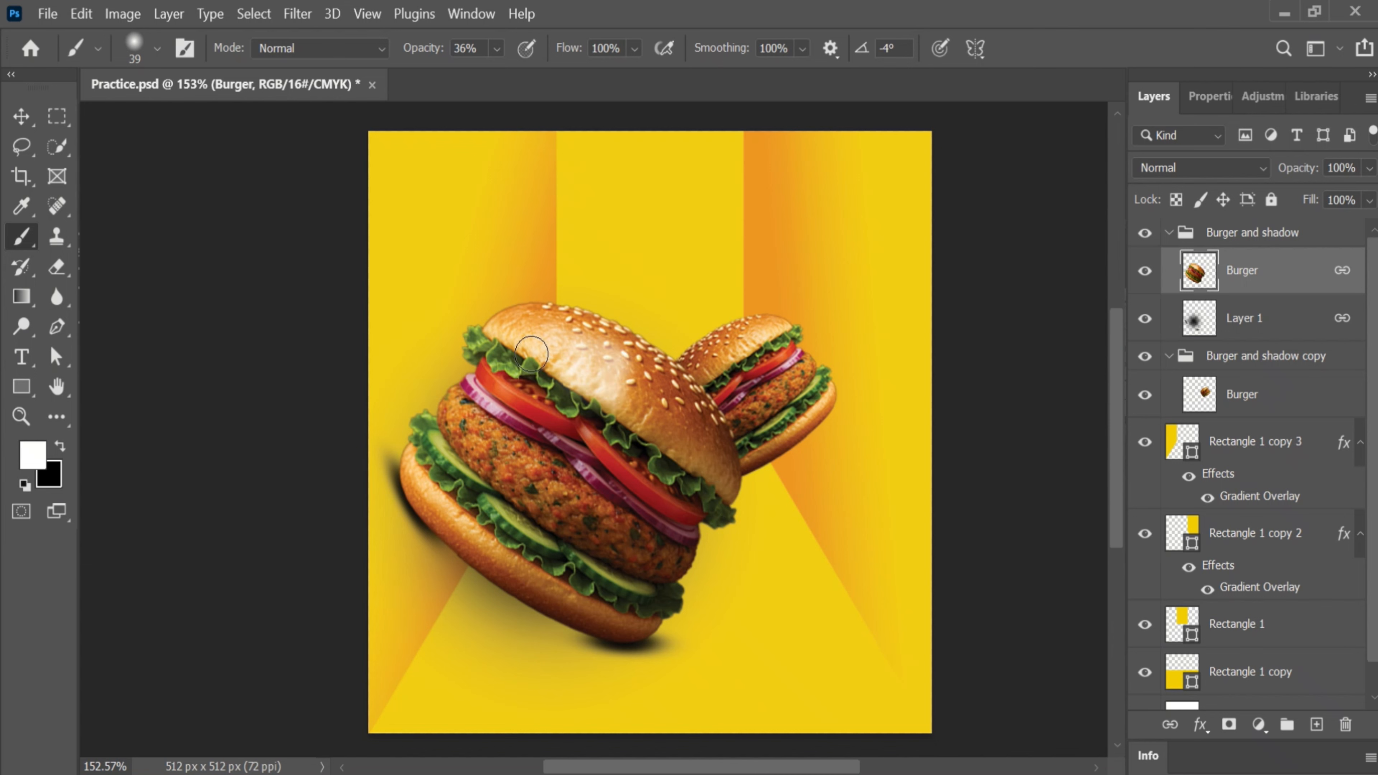
click(546, 353)
ctrl+click(756, 342)
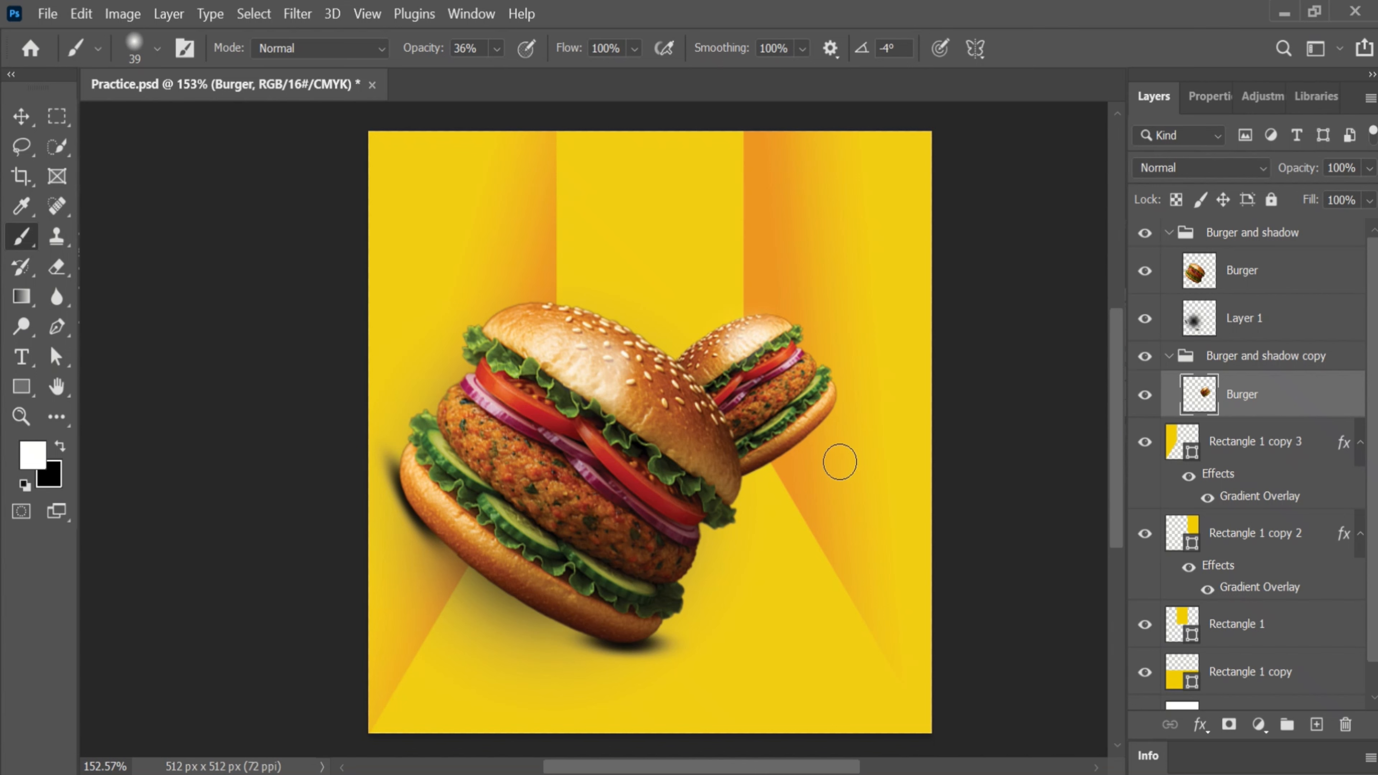
Add a new empty layer directly above Rectangle 1 copy 3 and activate the Brush tool
click(21, 115)
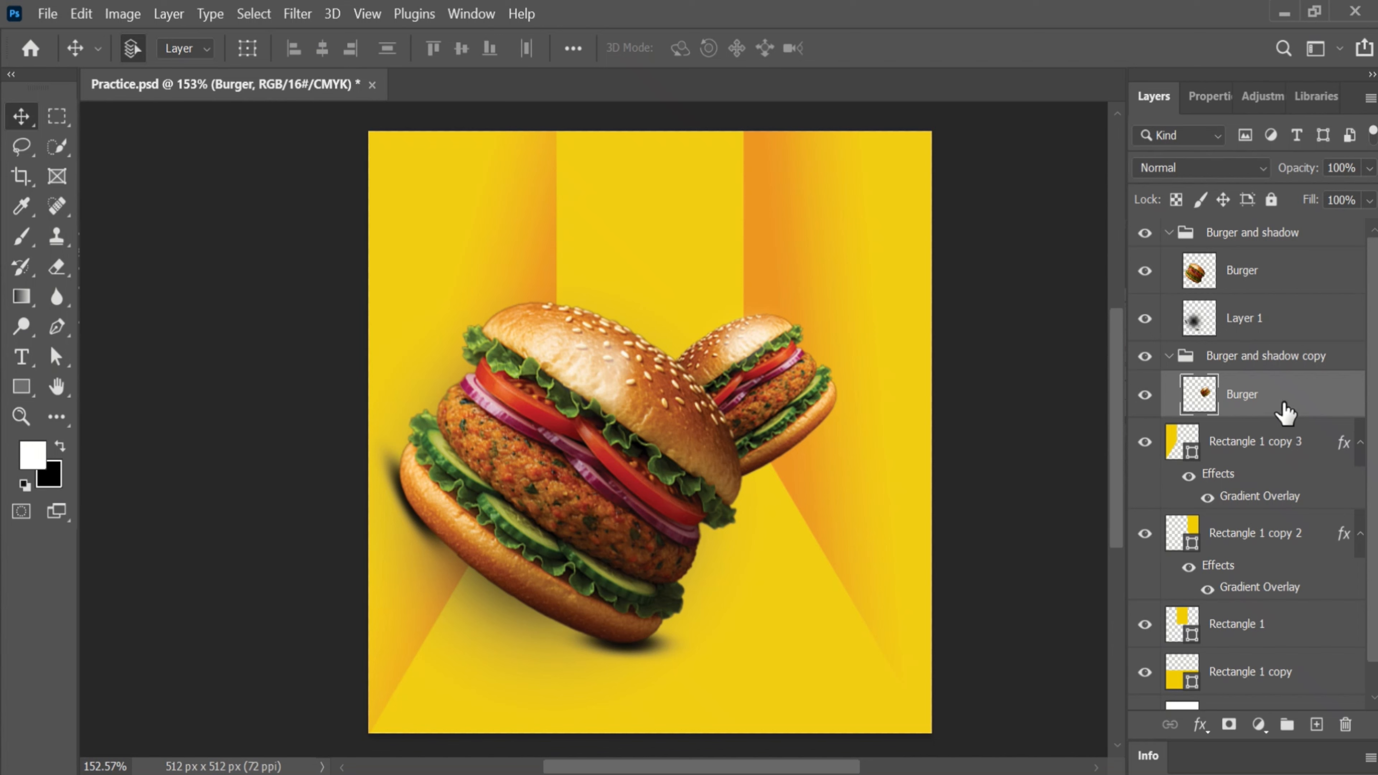
click(1305, 451)
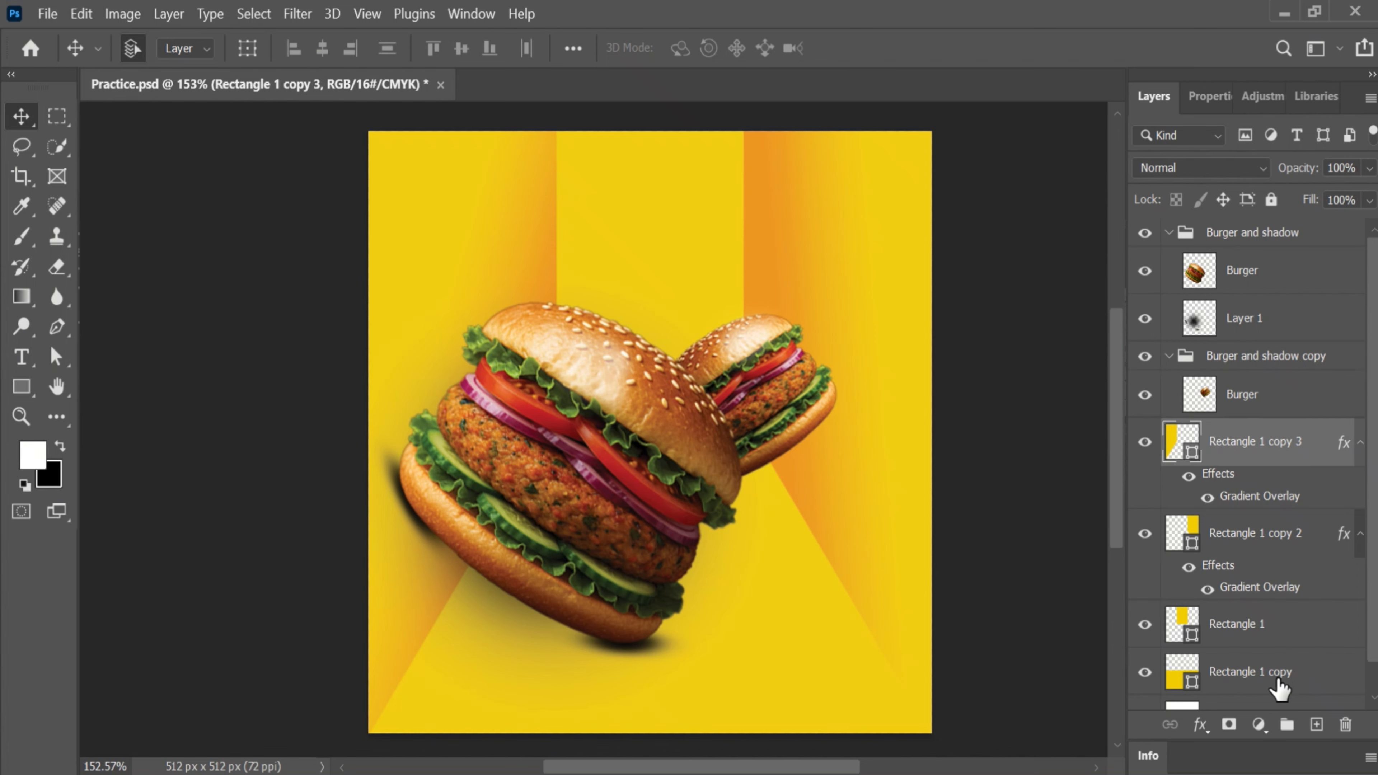
click(1316, 725)
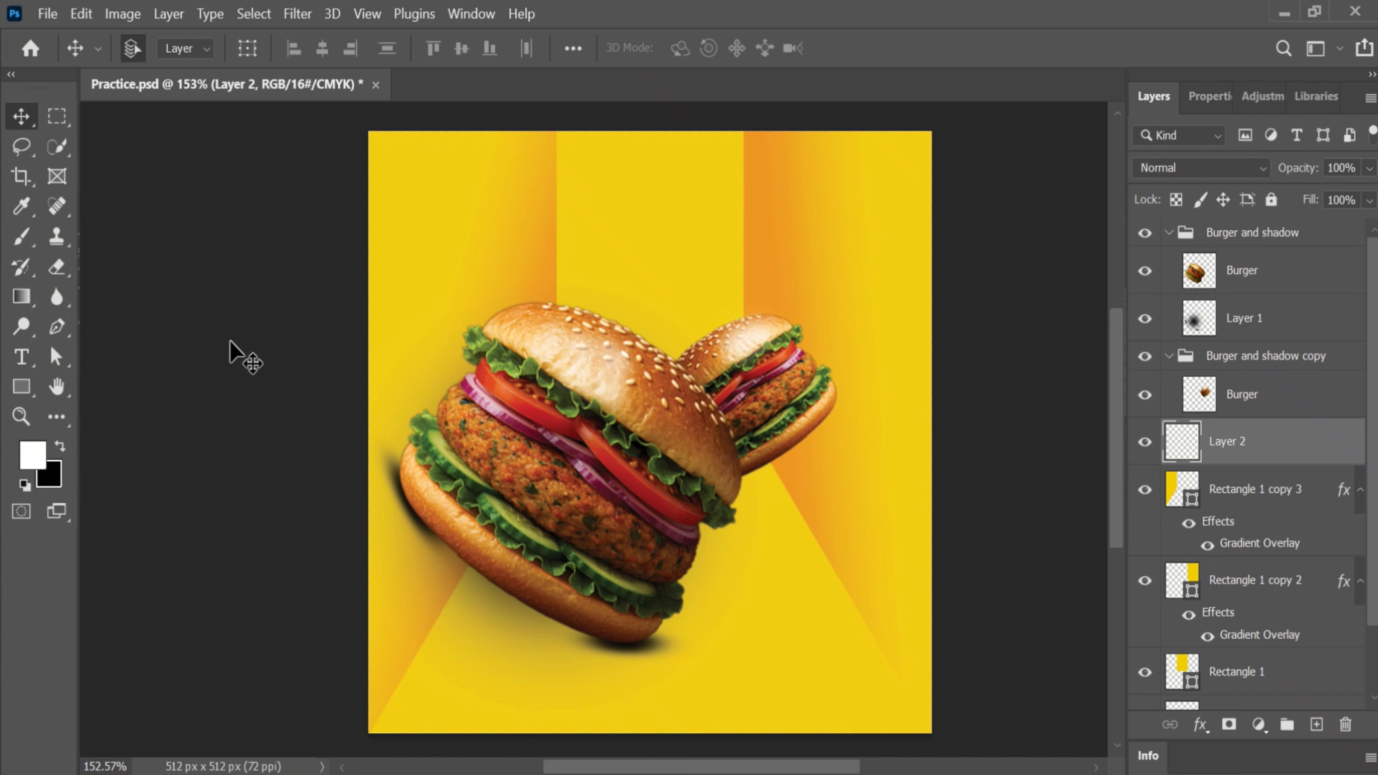
click(27, 235)
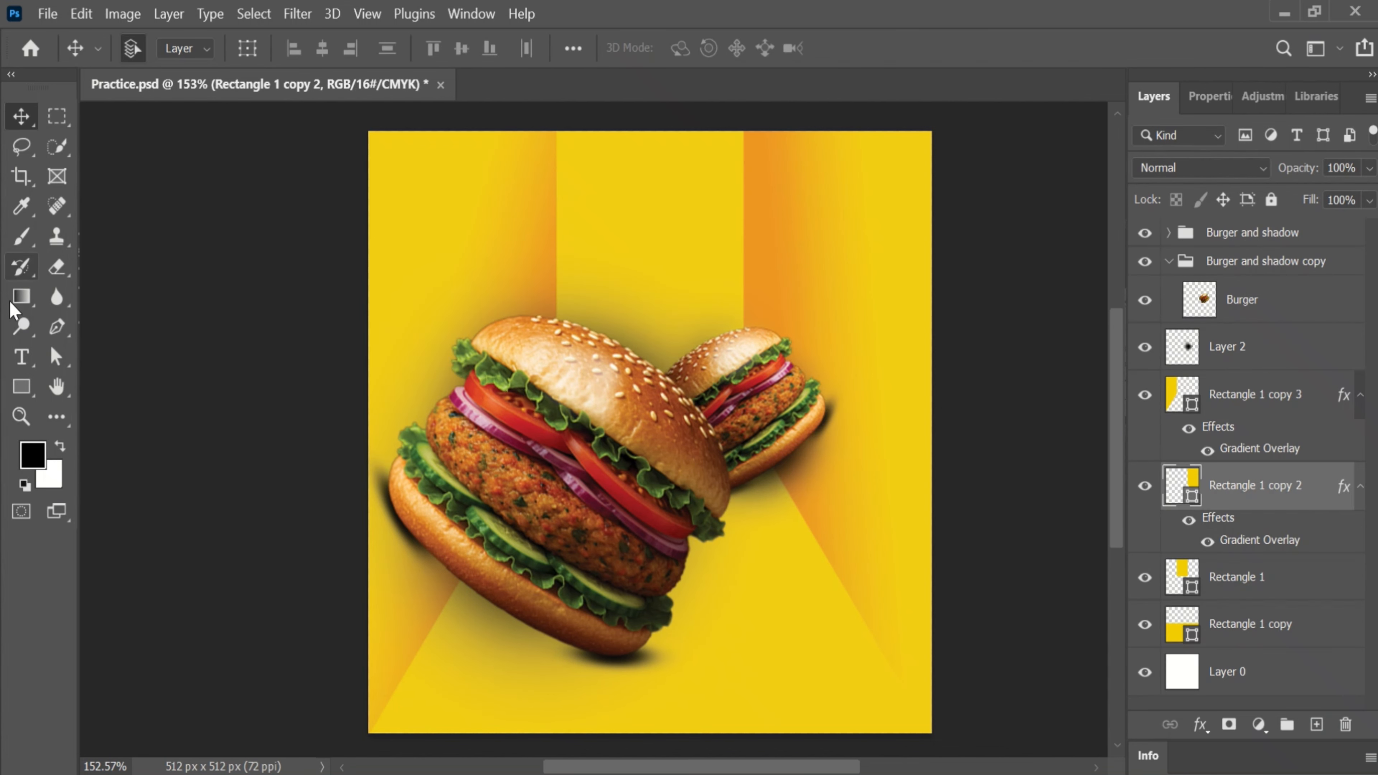
Add the centred heading "SPICY CRISPY" in Bebas Regular 40 pt on the back wall and move it slightly up and right
click(26, 361)
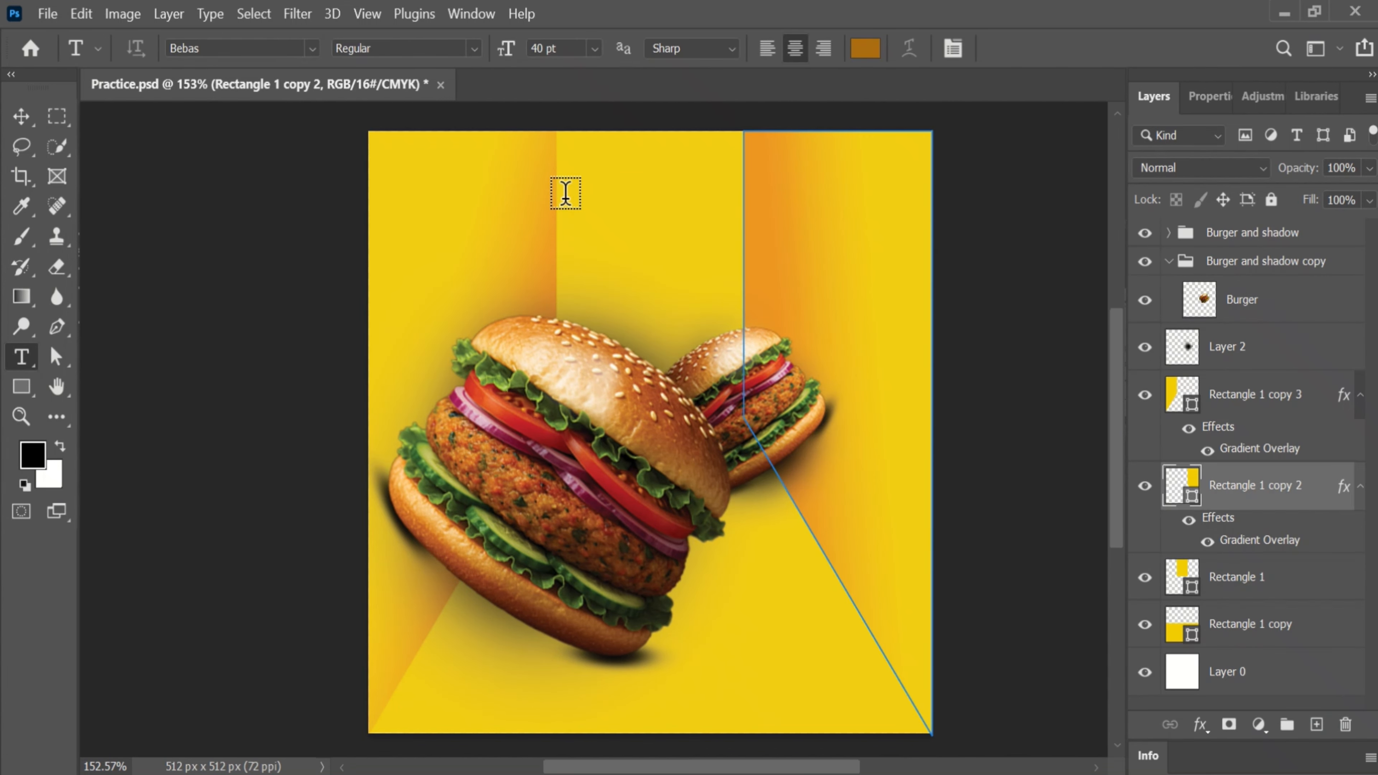
drag(558, 198, 679, 307)
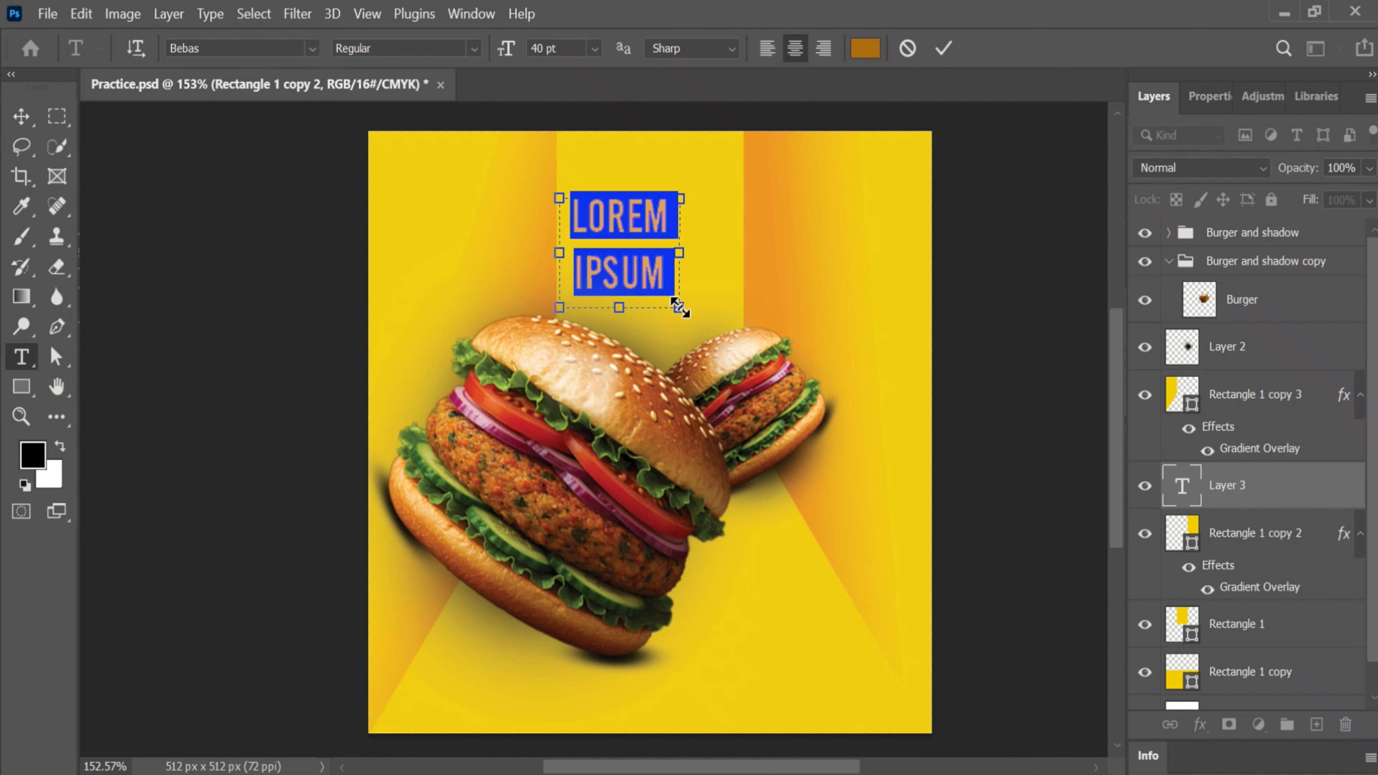
text(SPICY CR)
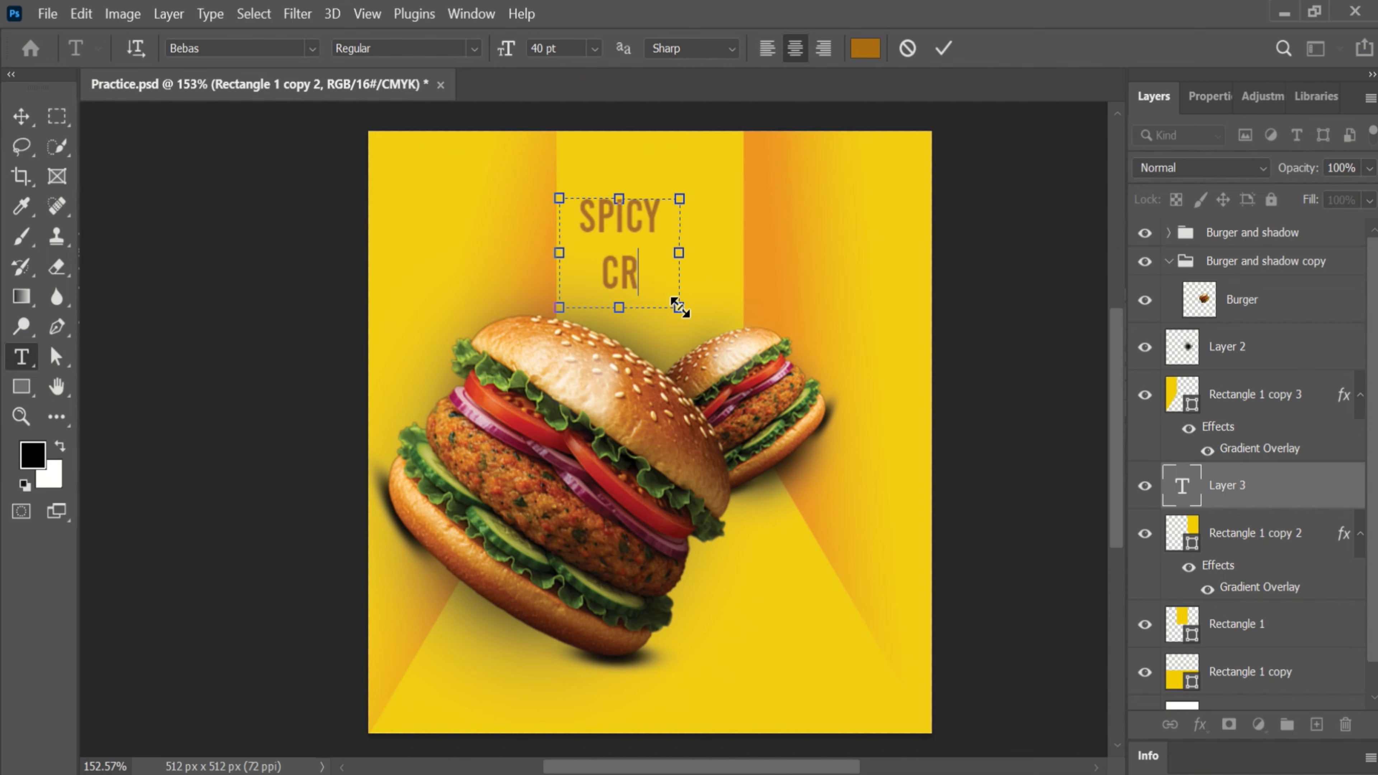
text(ISPY)
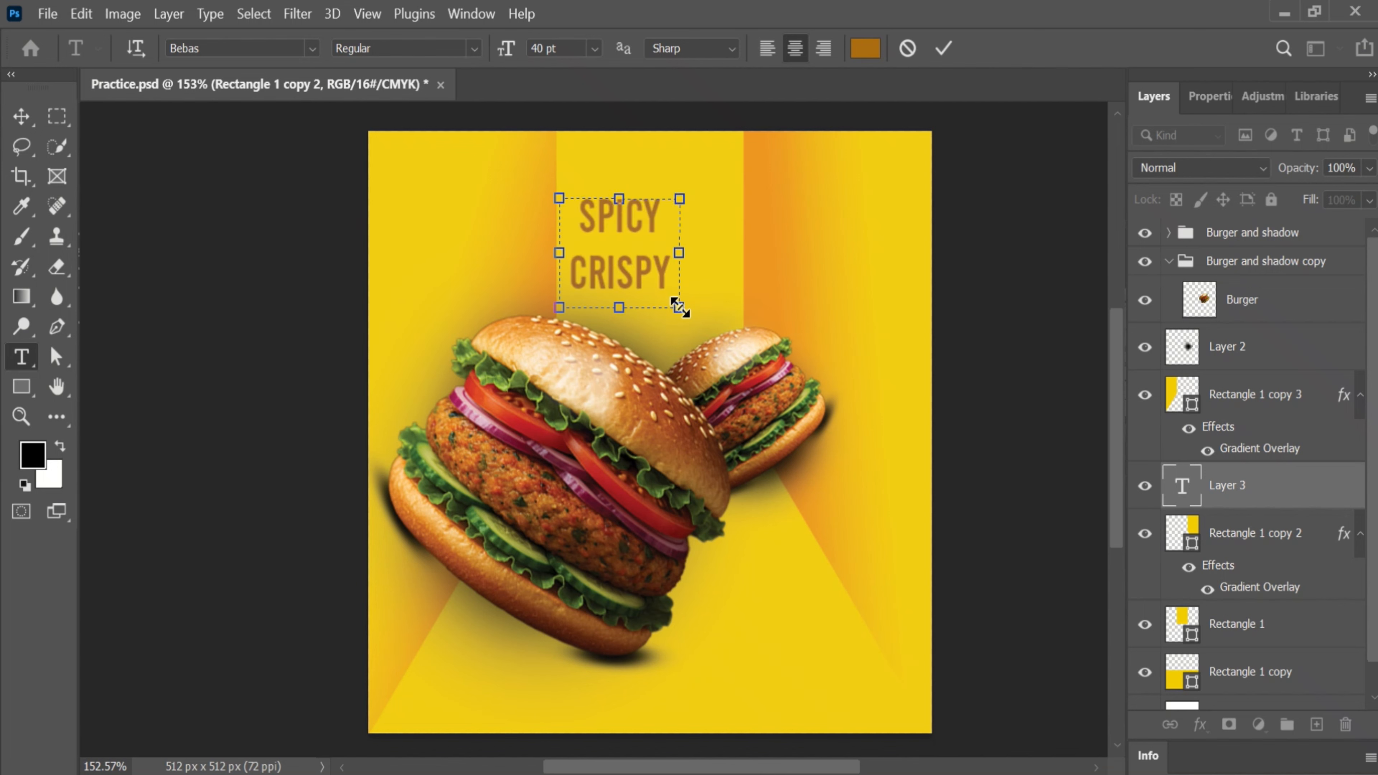
click(945, 50)
key(v)
drag(607, 274, 632, 242)
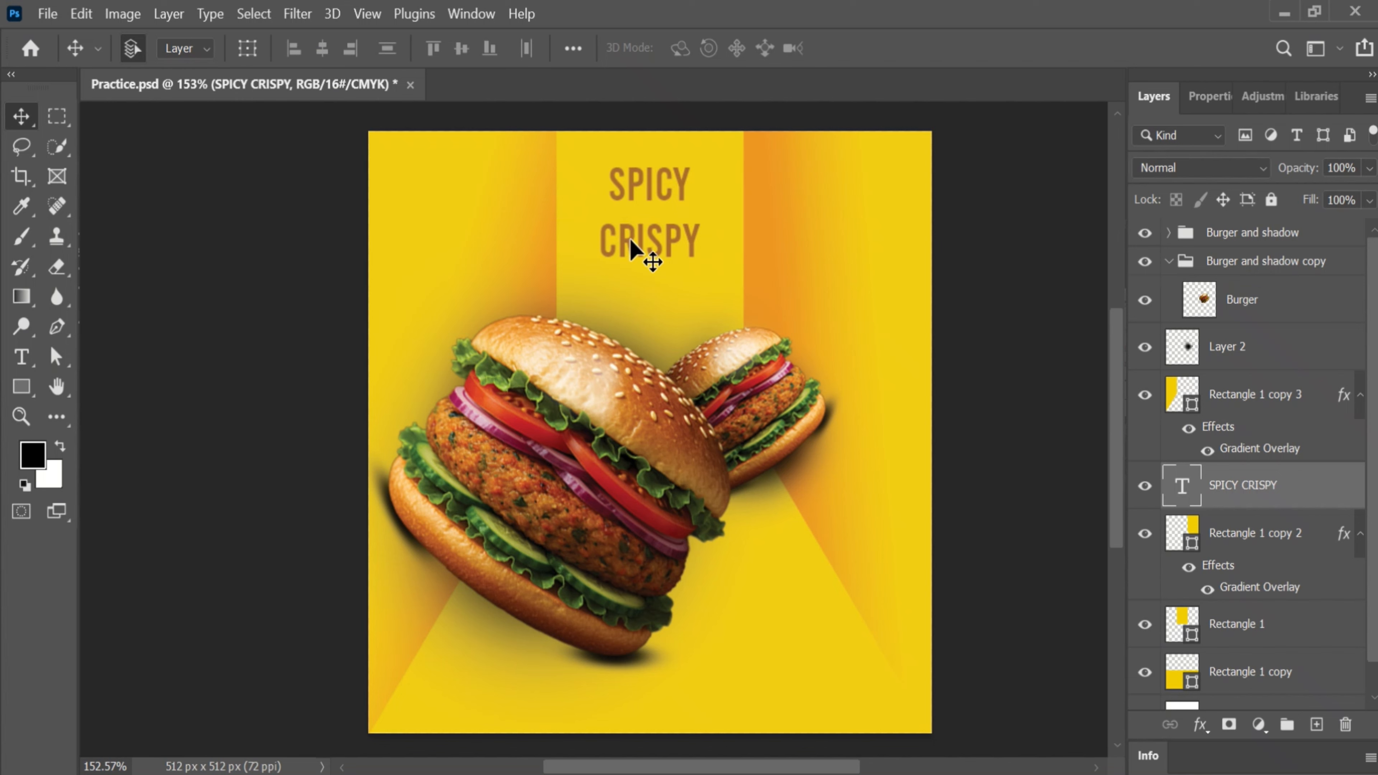
Set the leading of the SPICY CRISPY text to 36 pt
click(1204, 96)
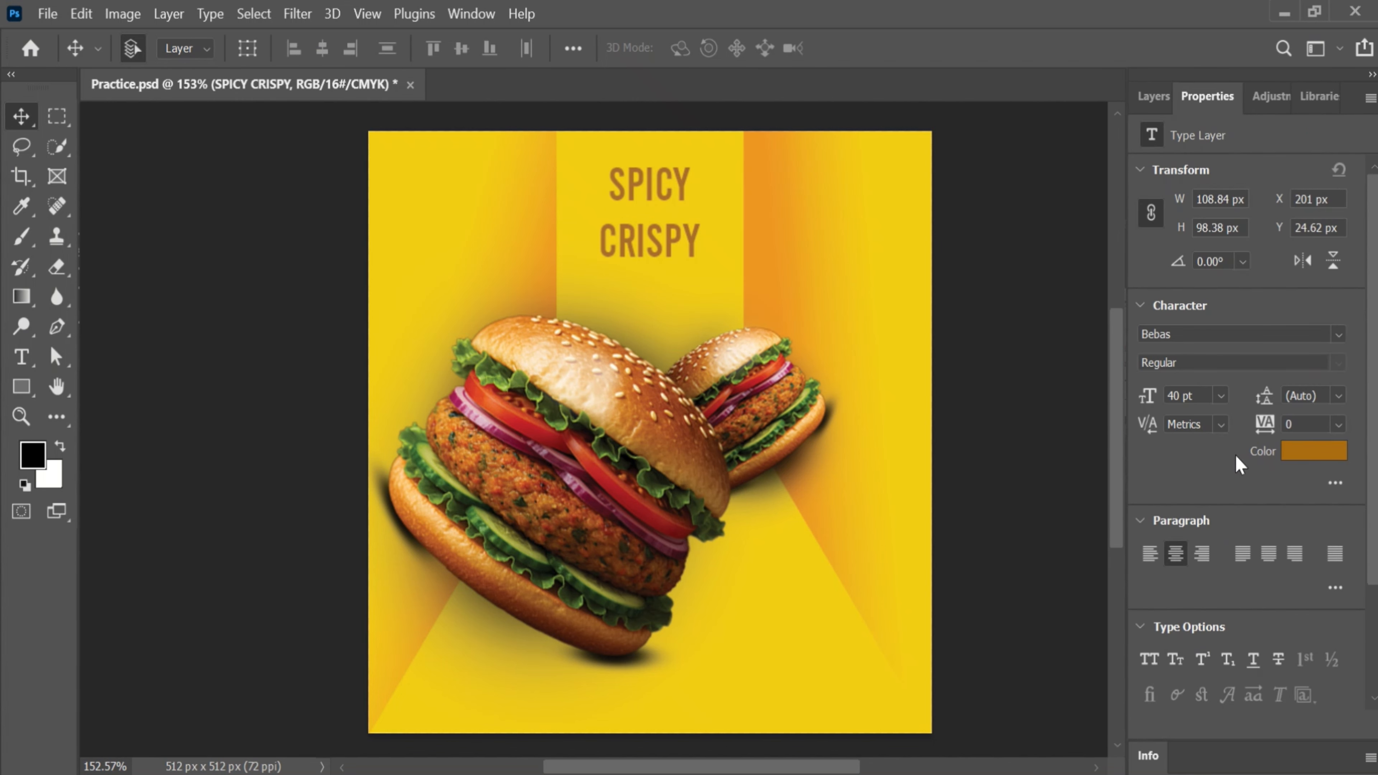
click(1334, 399)
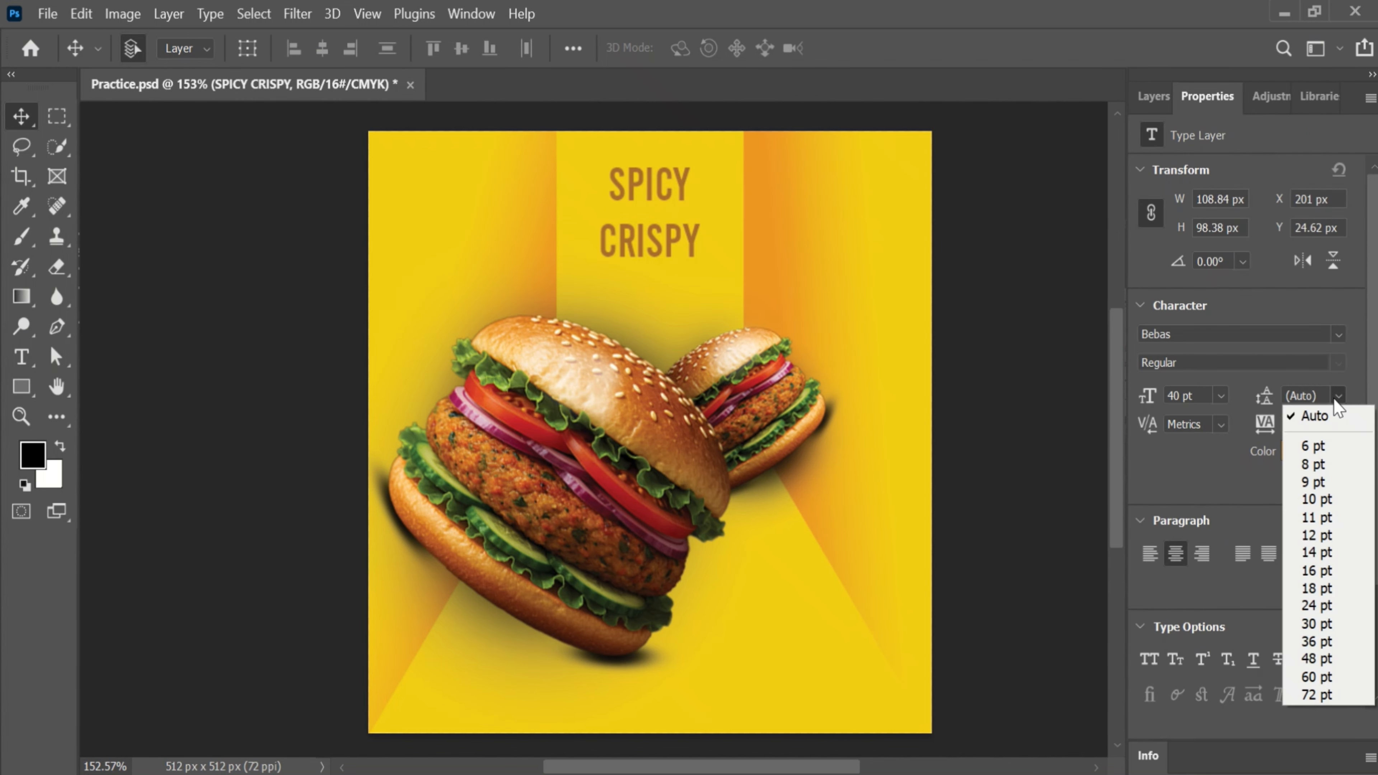
click(1321, 642)
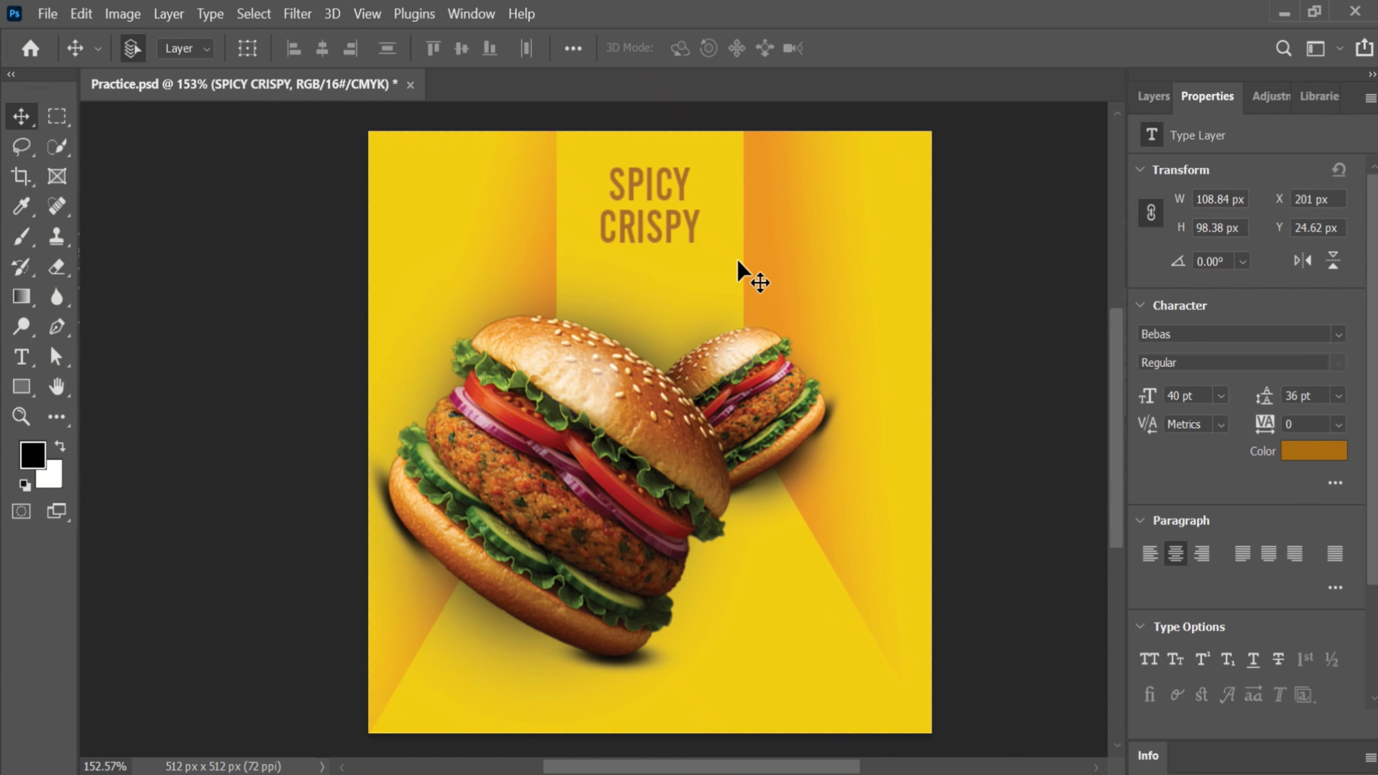
Scale the SPICY CRISPY heading proportionally to 123.49% and shift it slightly left and up to centre it on the back wall
key(ctrl+t)
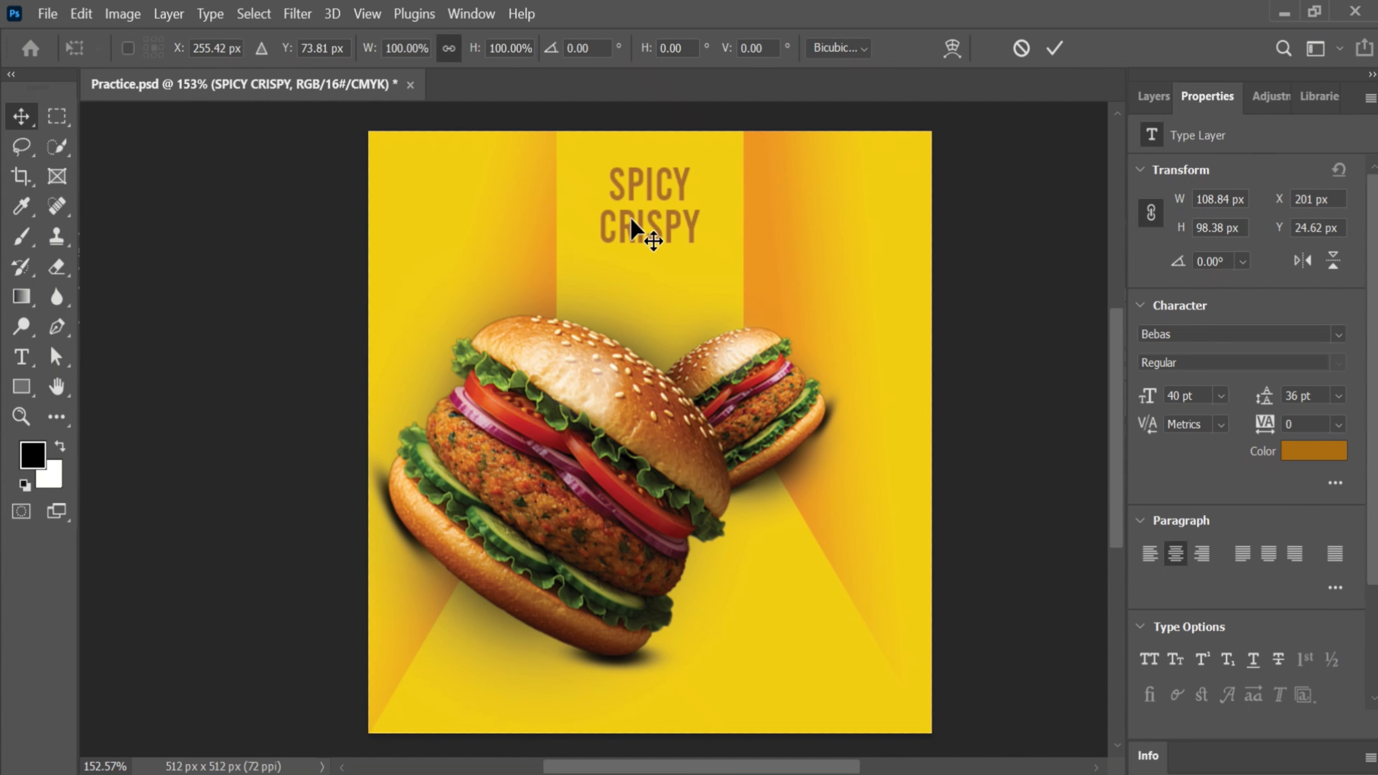
drag(708, 275, 736, 301)
click(1055, 49)
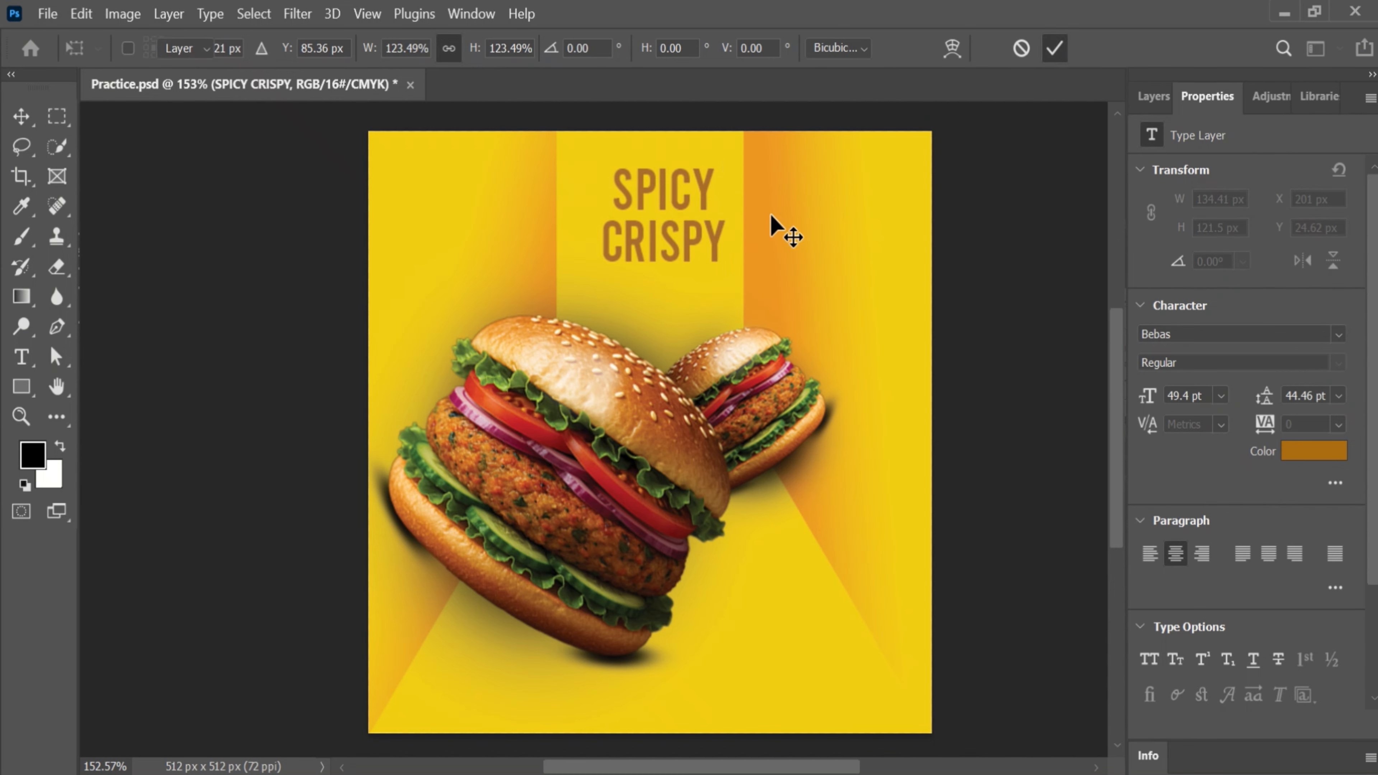
drag(700, 234, 680, 224)
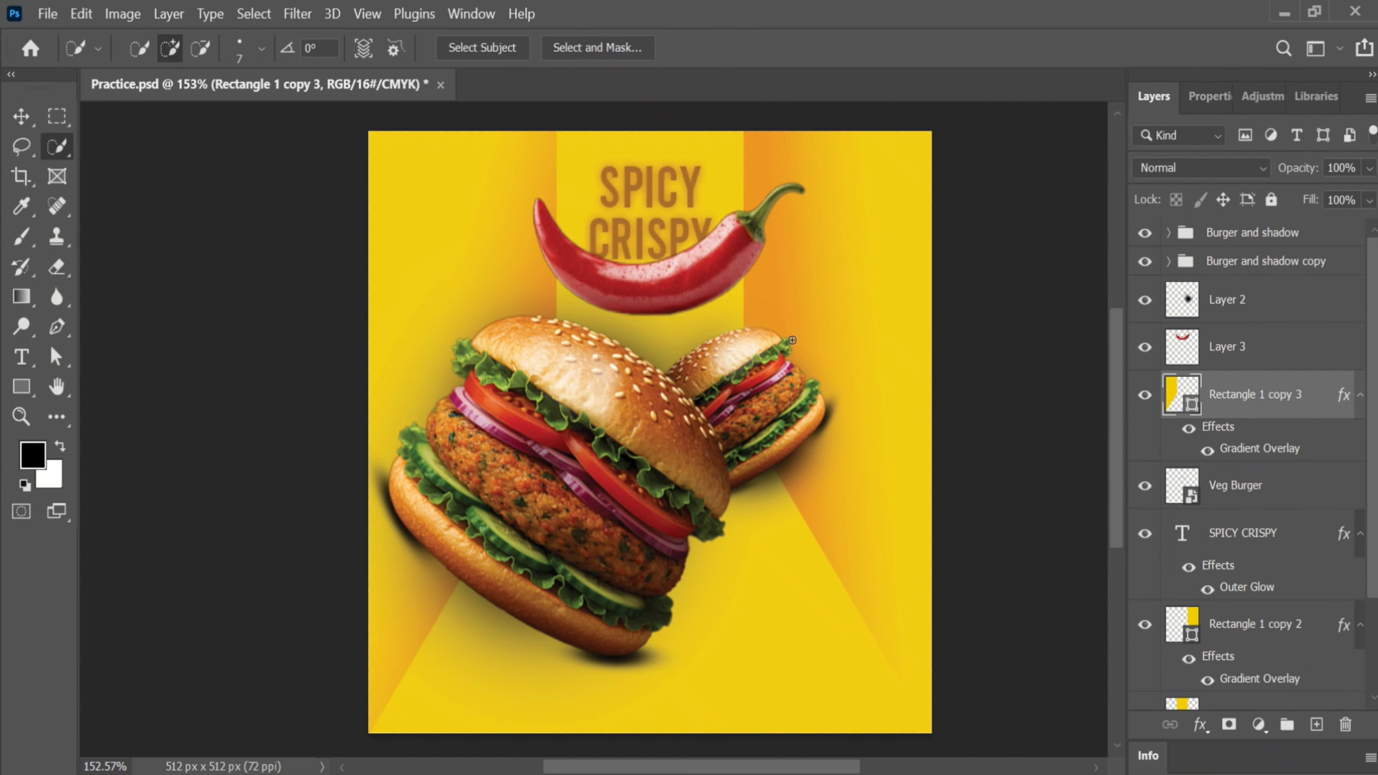
Transform the red chili onto the floor to the right of the large burger at 18.16% scale and -13.75° rotation
key(v)
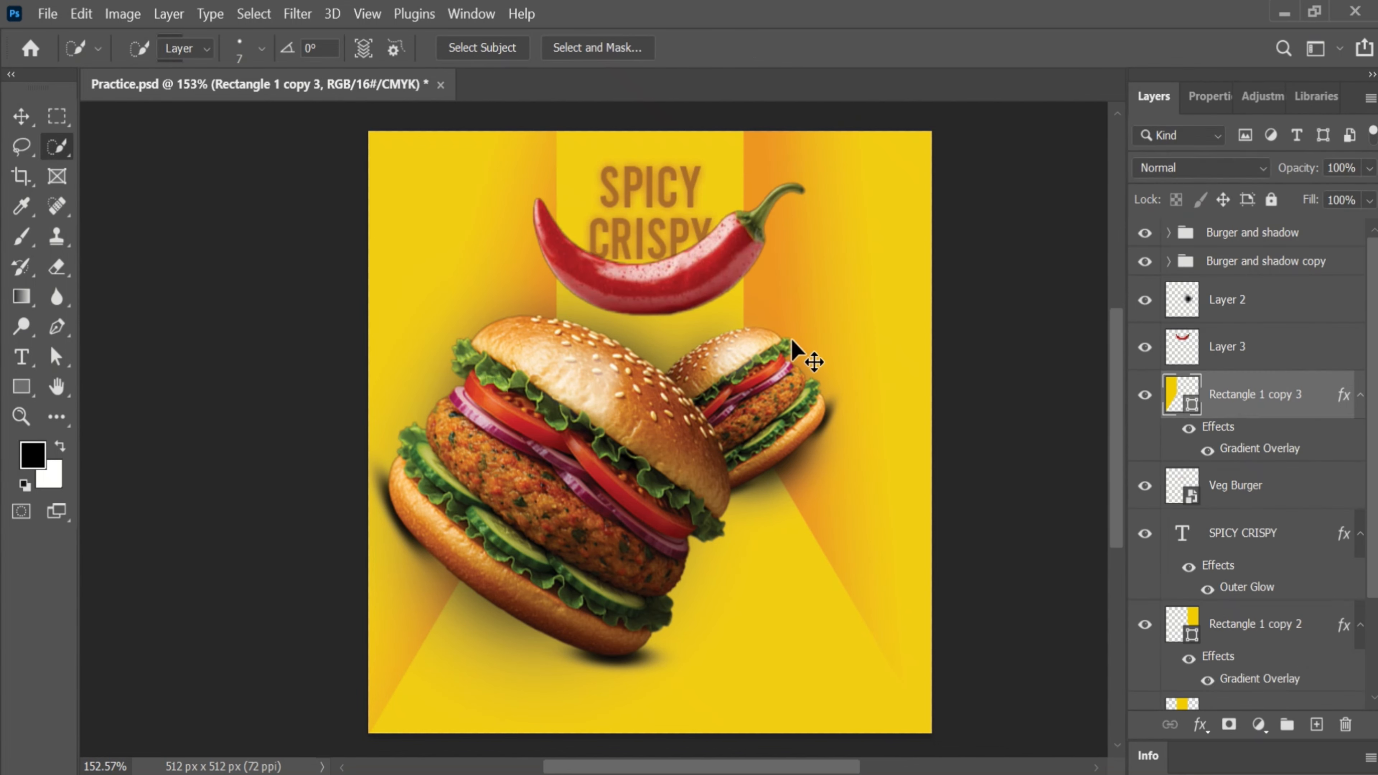
mouse_move(696, 284)
mouse_down()
mouse_move(836, 624)
mouse_move(918, 639)
mouse_up()
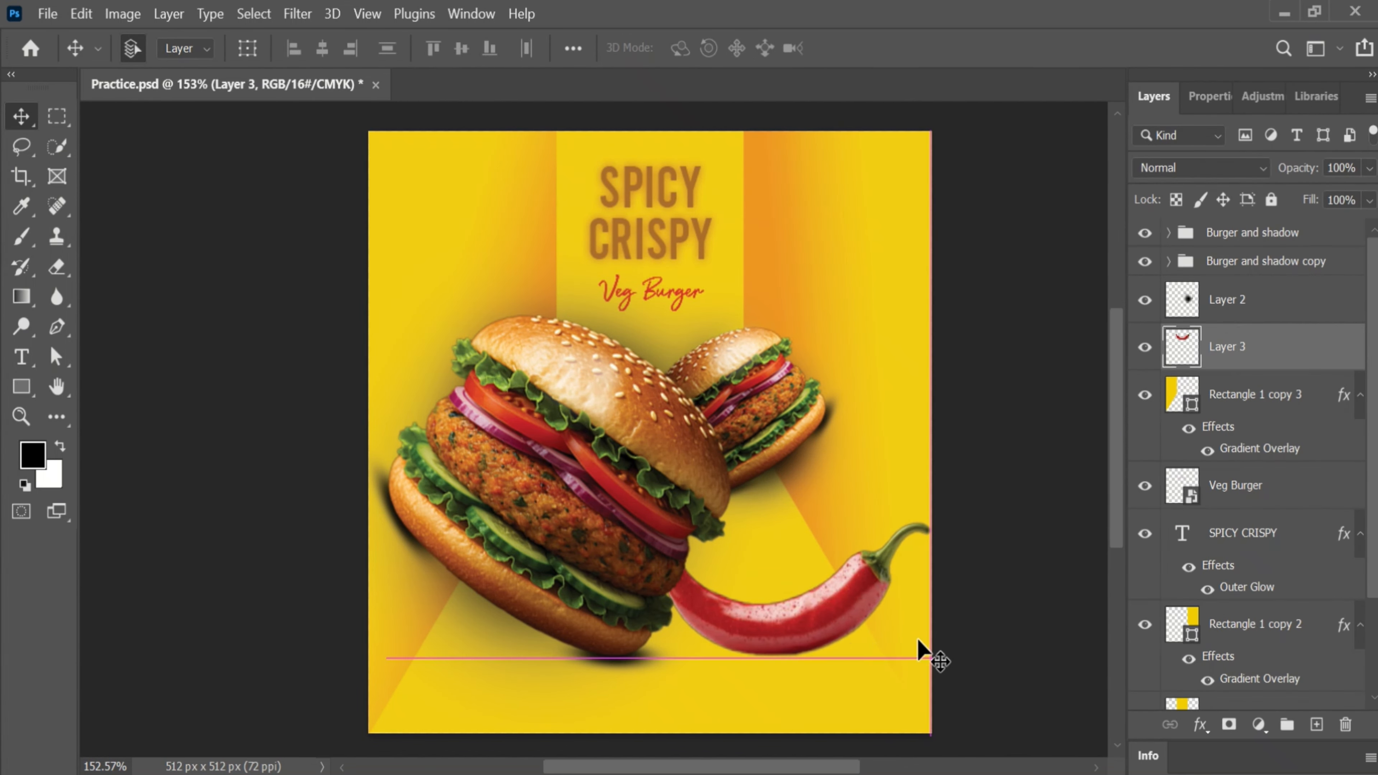
key(ctrl+t)
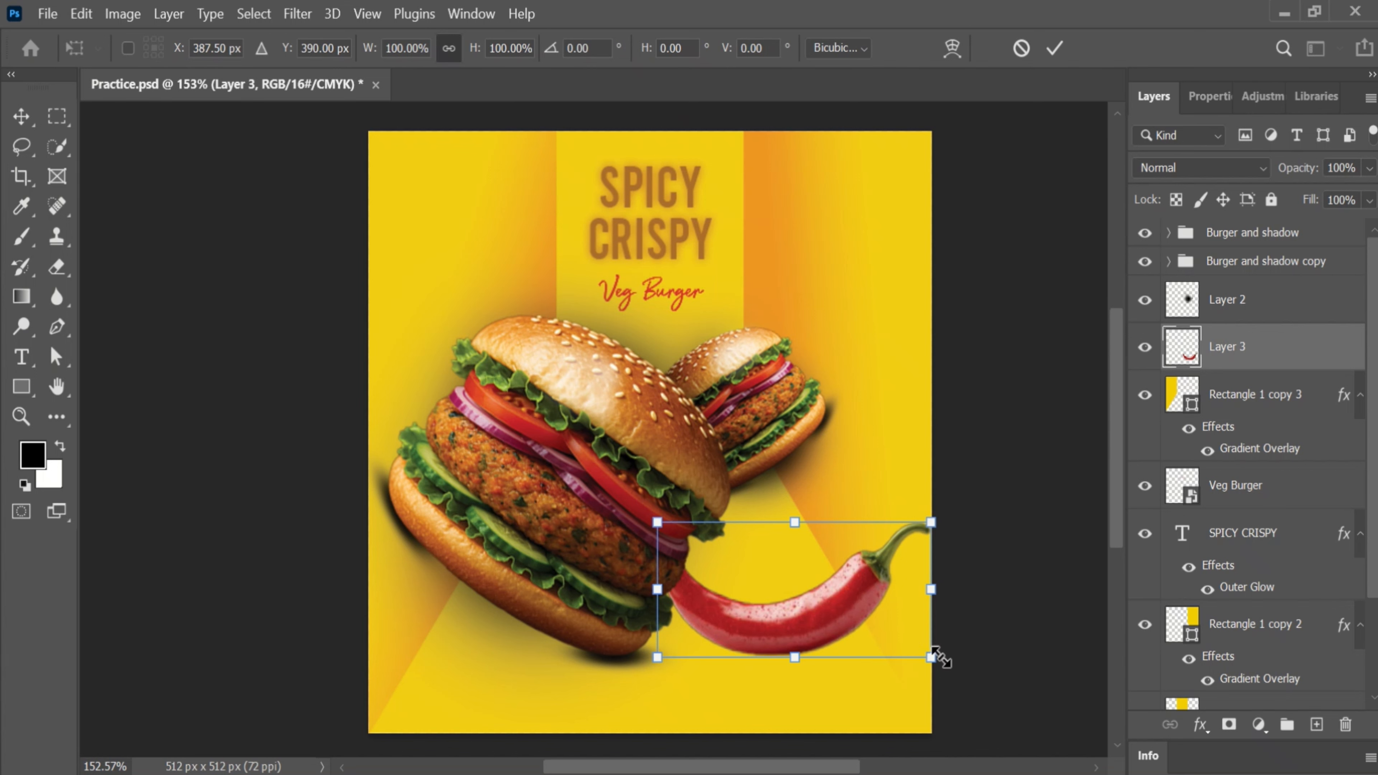
drag(931, 657, 801, 553)
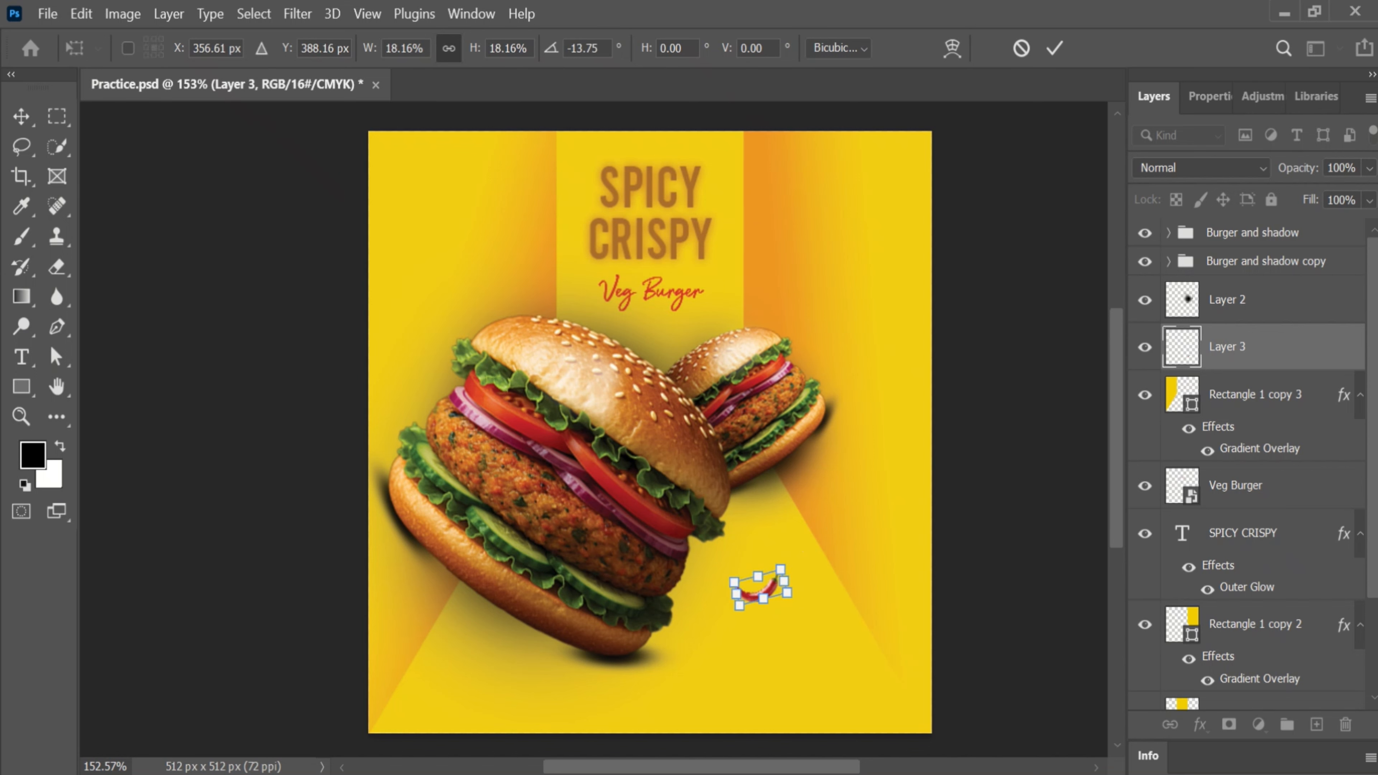
Set the chili layer's opacity to 92% and apply its transform
click(1371, 201)
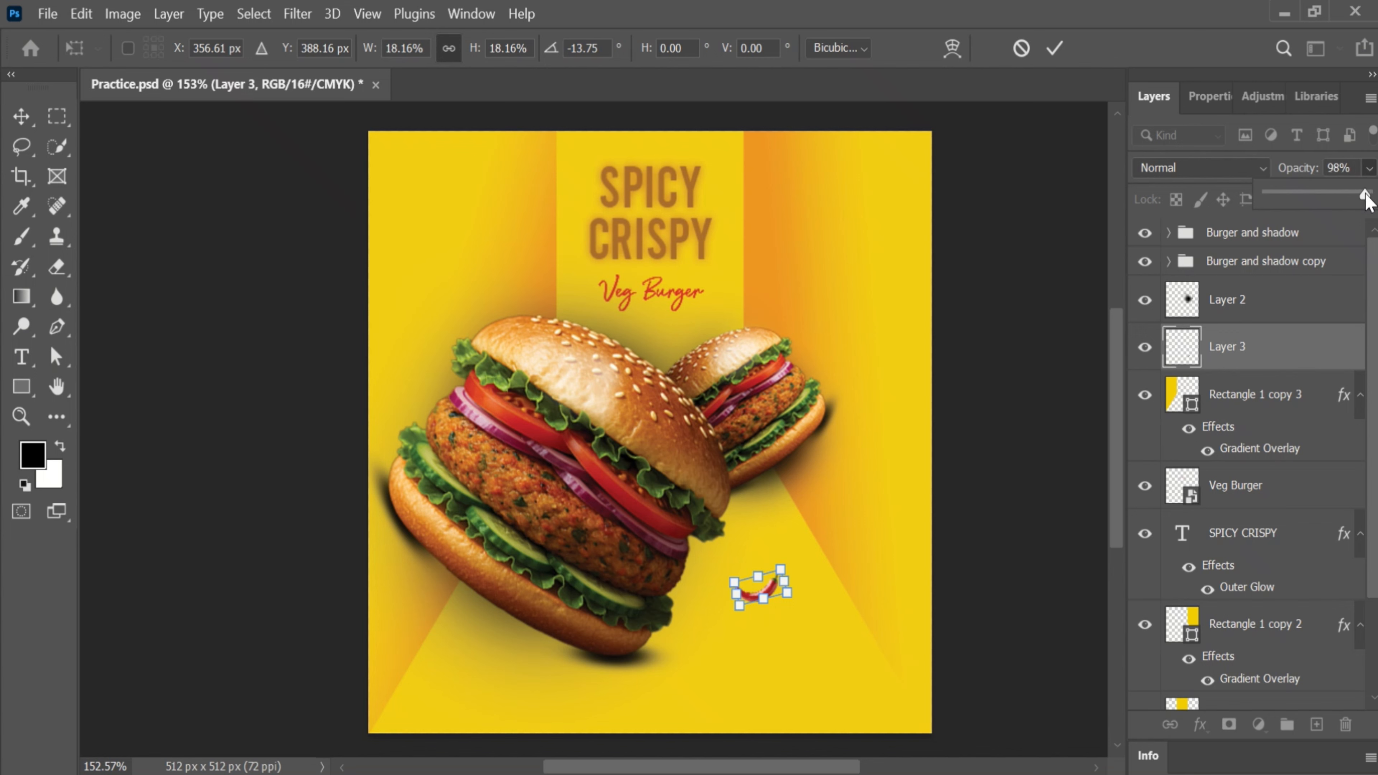
mouse_move(1366, 196)
mouse_down()
mouse_move(1295, 214)
mouse_move(1316, 212)
mouse_move(1337, 241)
mouse_move(1336, 197)
mouse_move(1361, 199)
mouse_up()
click(1054, 48)
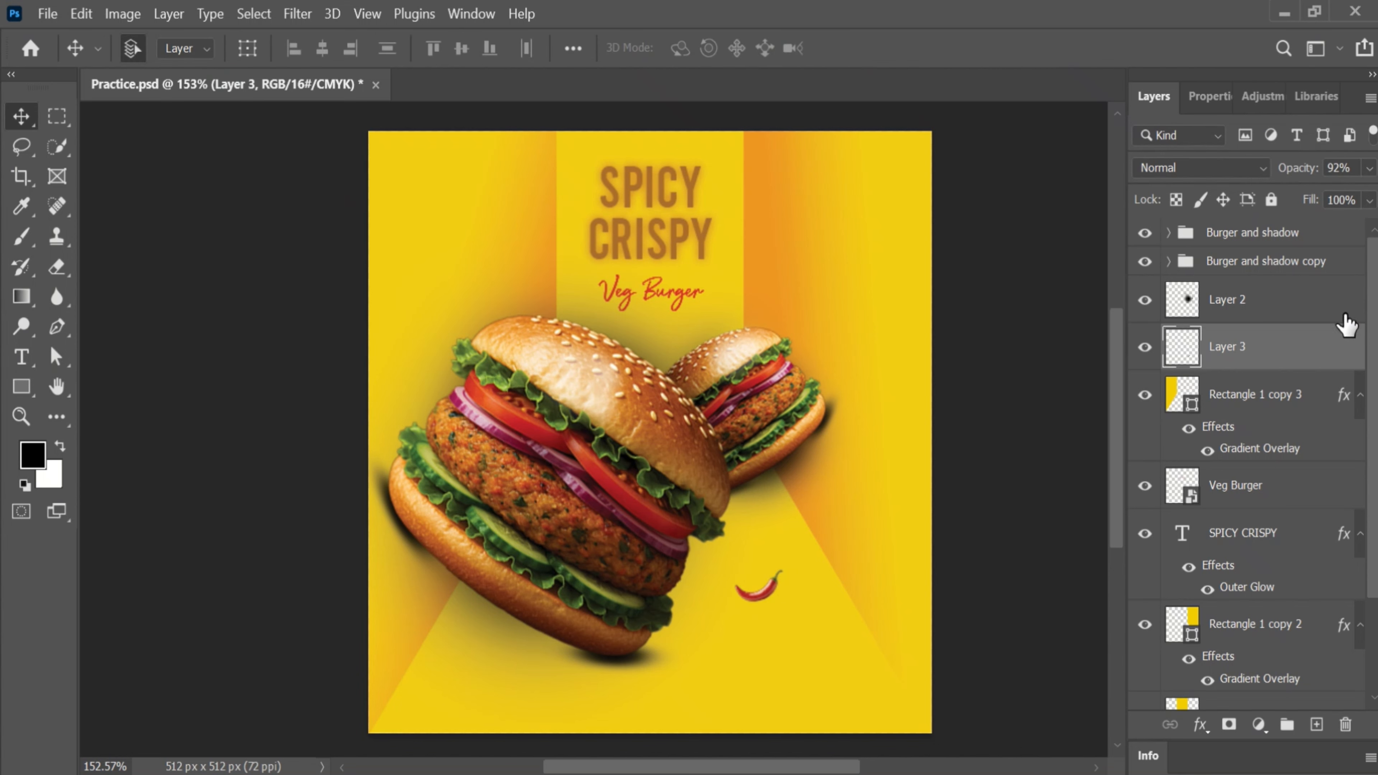
Add a new layer directly above Rectangle 1 copy 3 and name it Shadow
click(1314, 395)
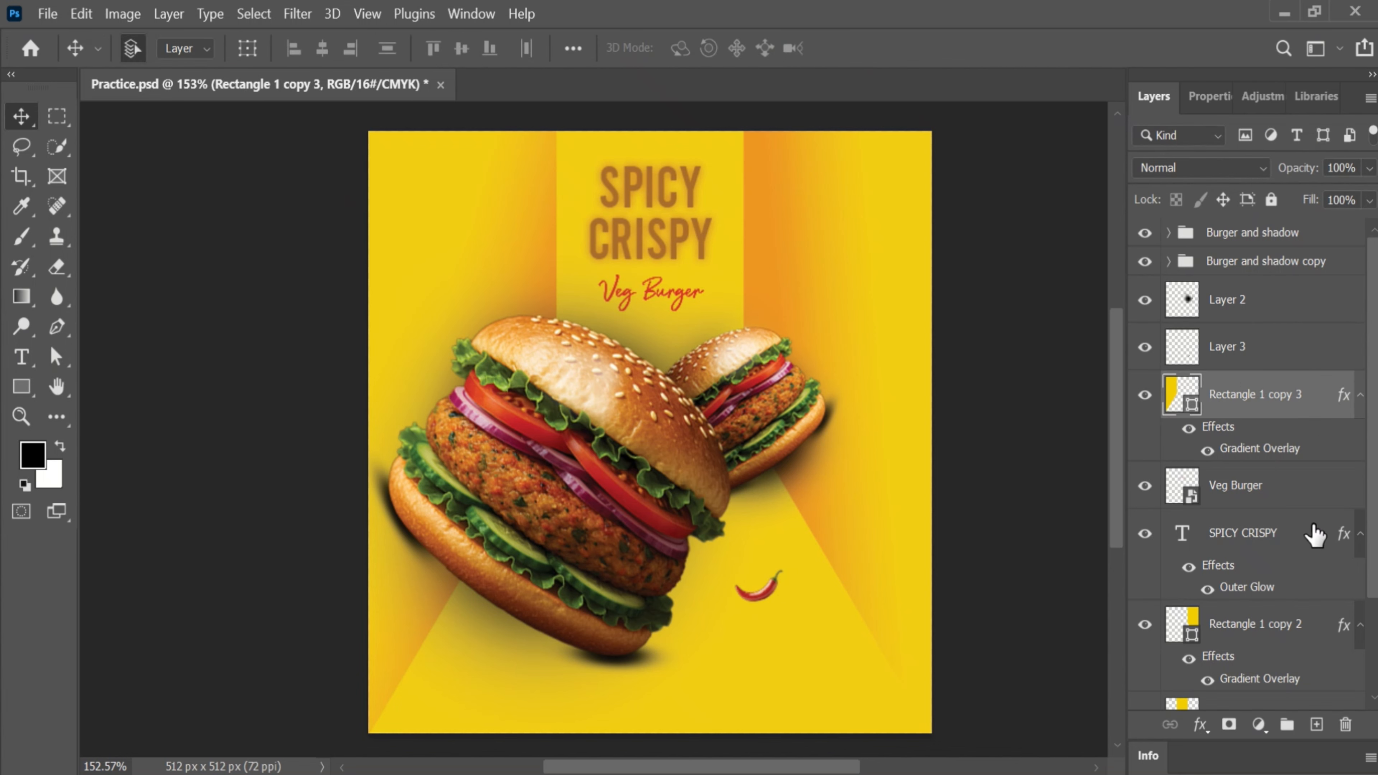
click(1317, 724)
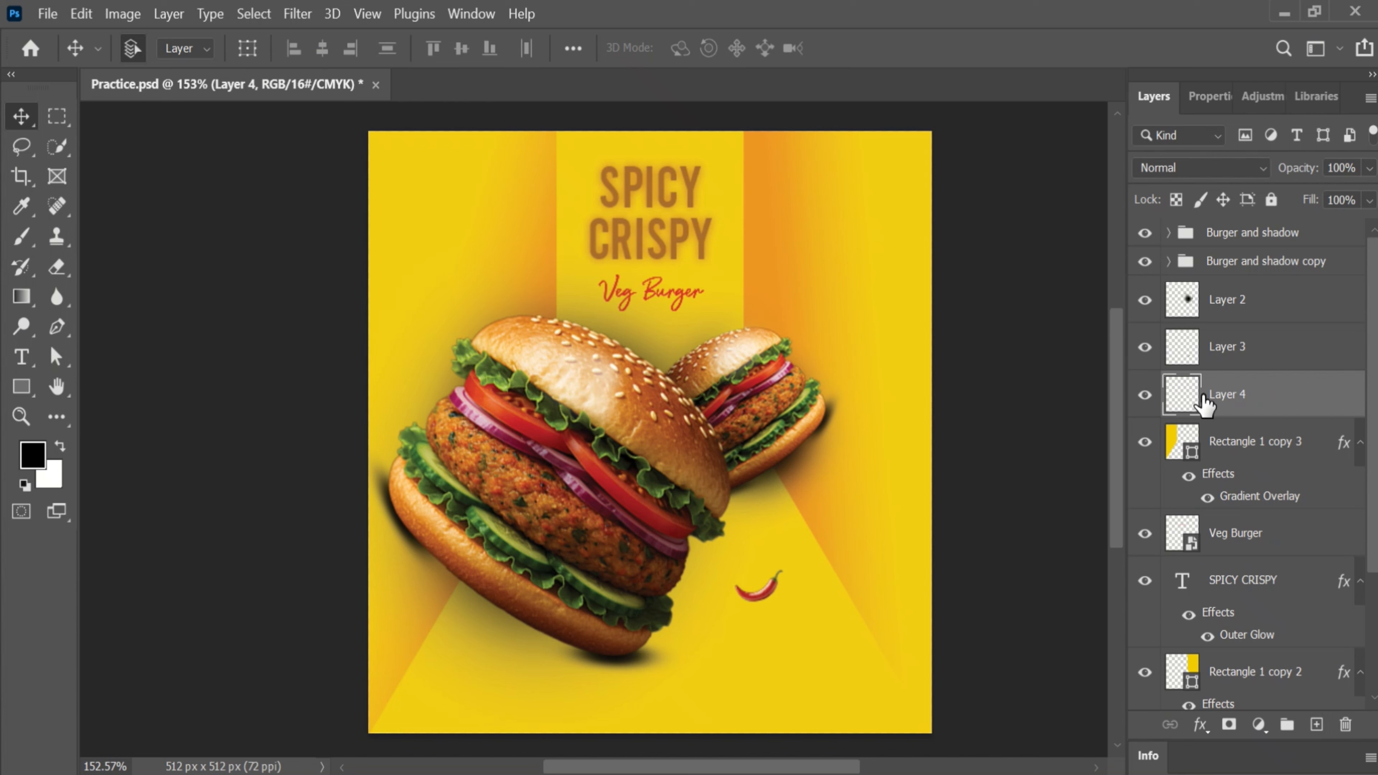
double_click(1231, 395)
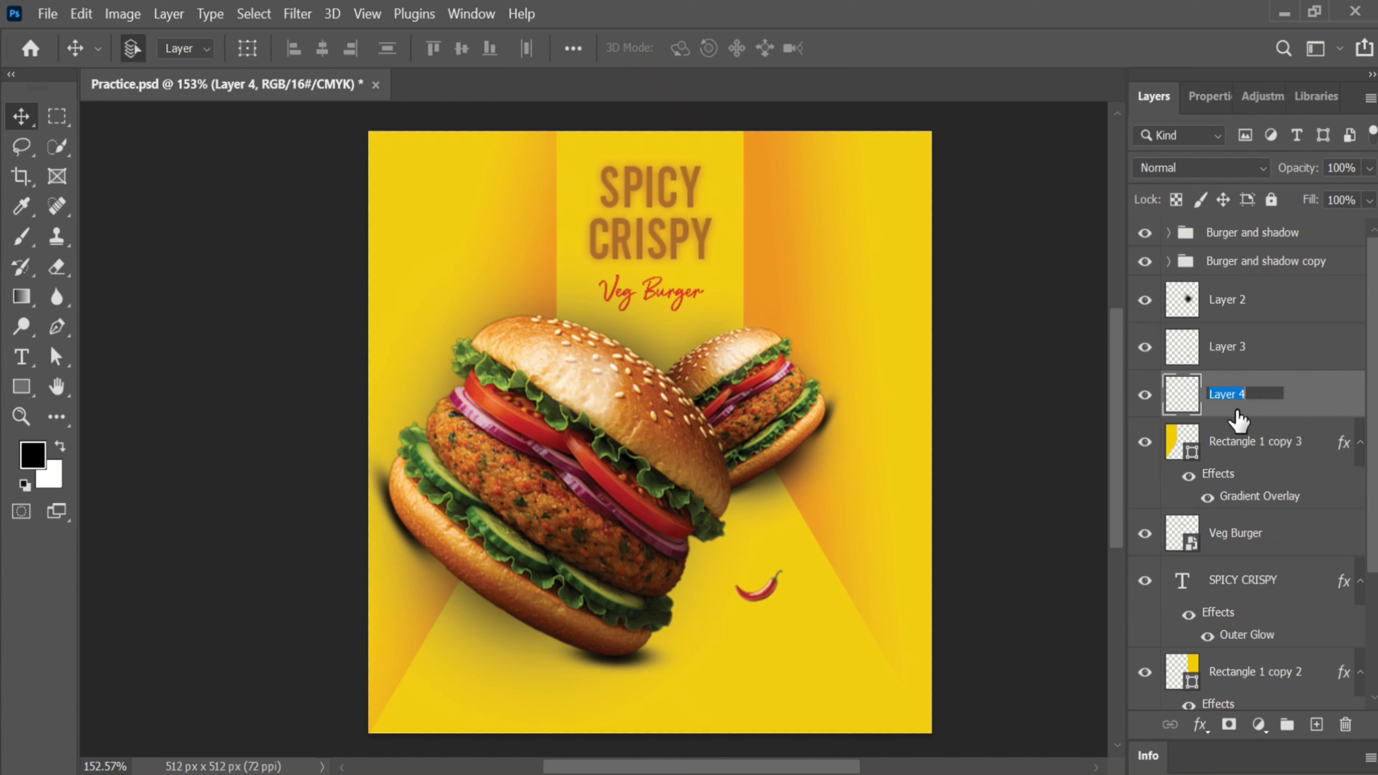
text(Shadow)
key(Return)
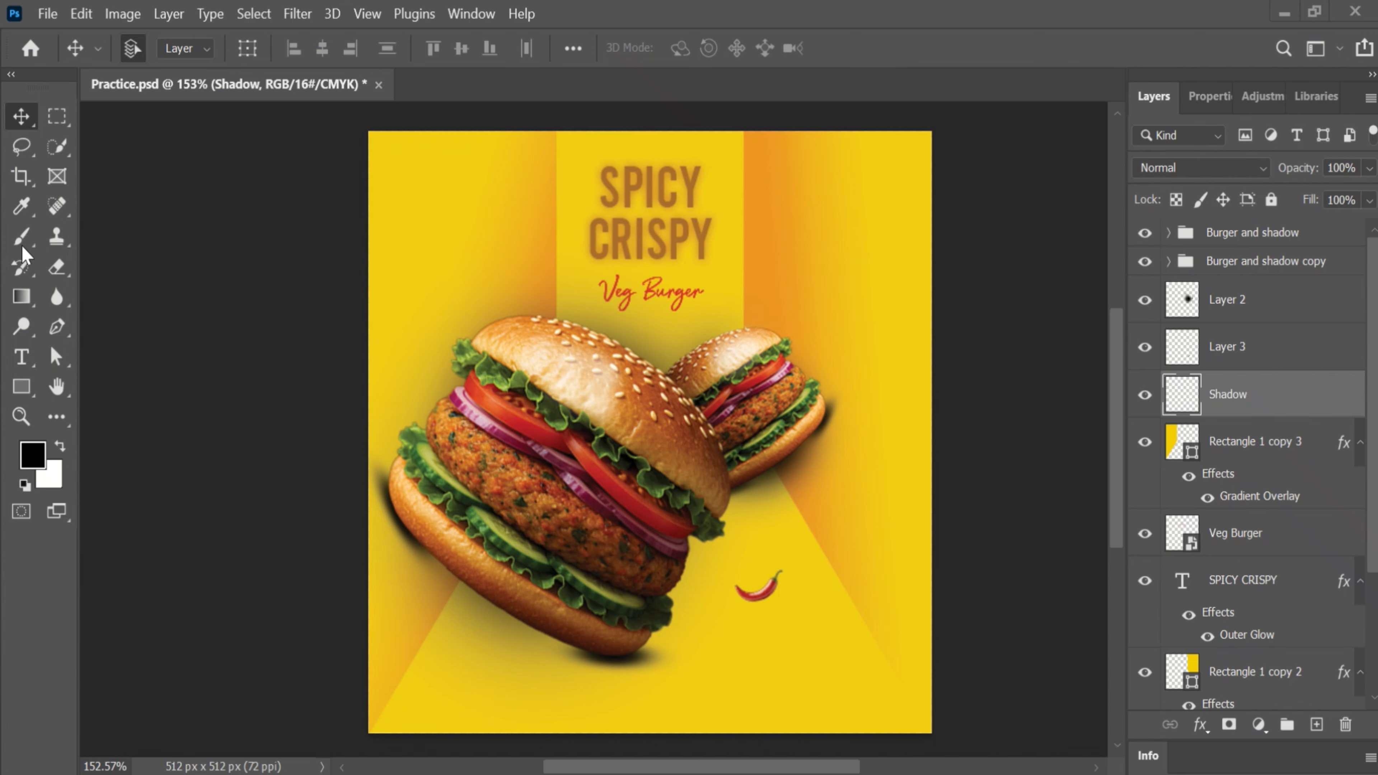
Paint a thin shadow under the small floor chili with a smaller Soft Round brush, its tip flattened to an ellipse at 0°
click(204, 54)
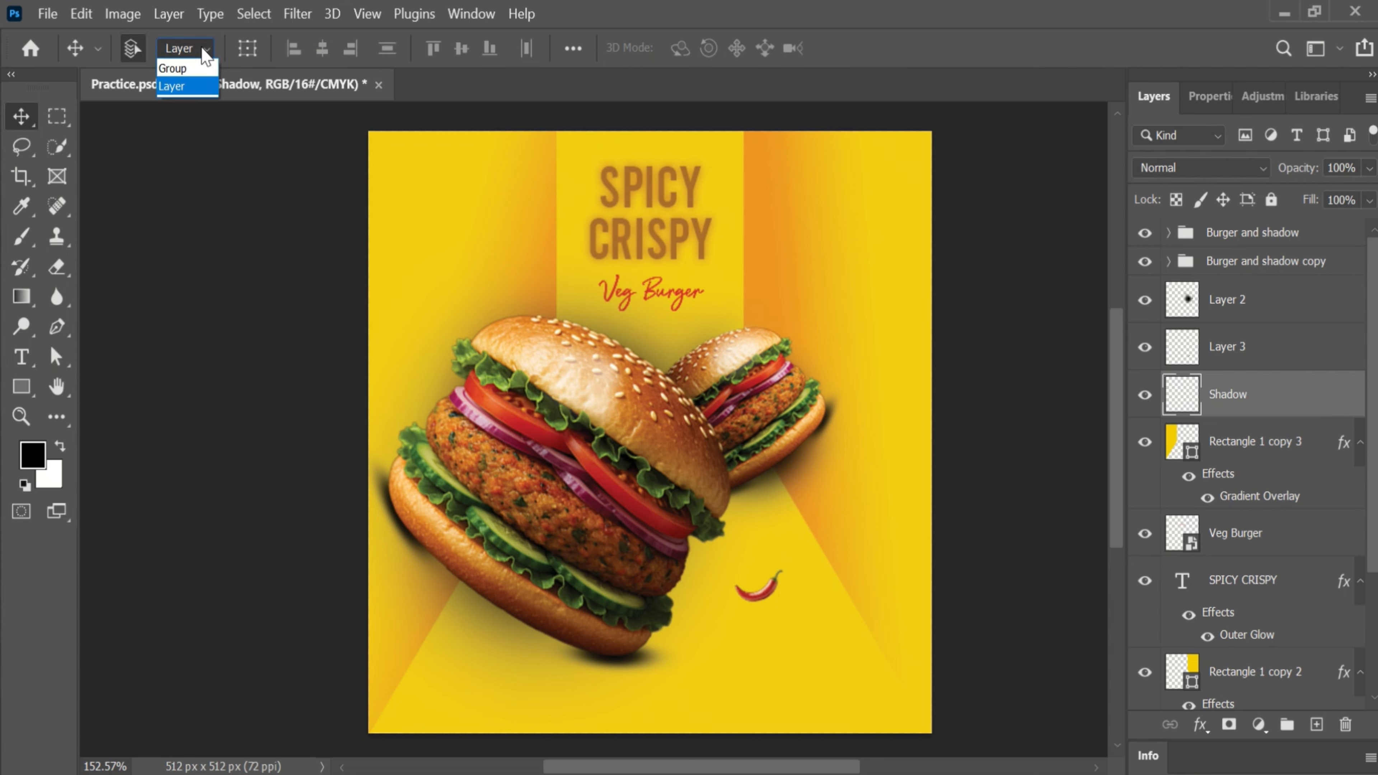
click(22, 237)
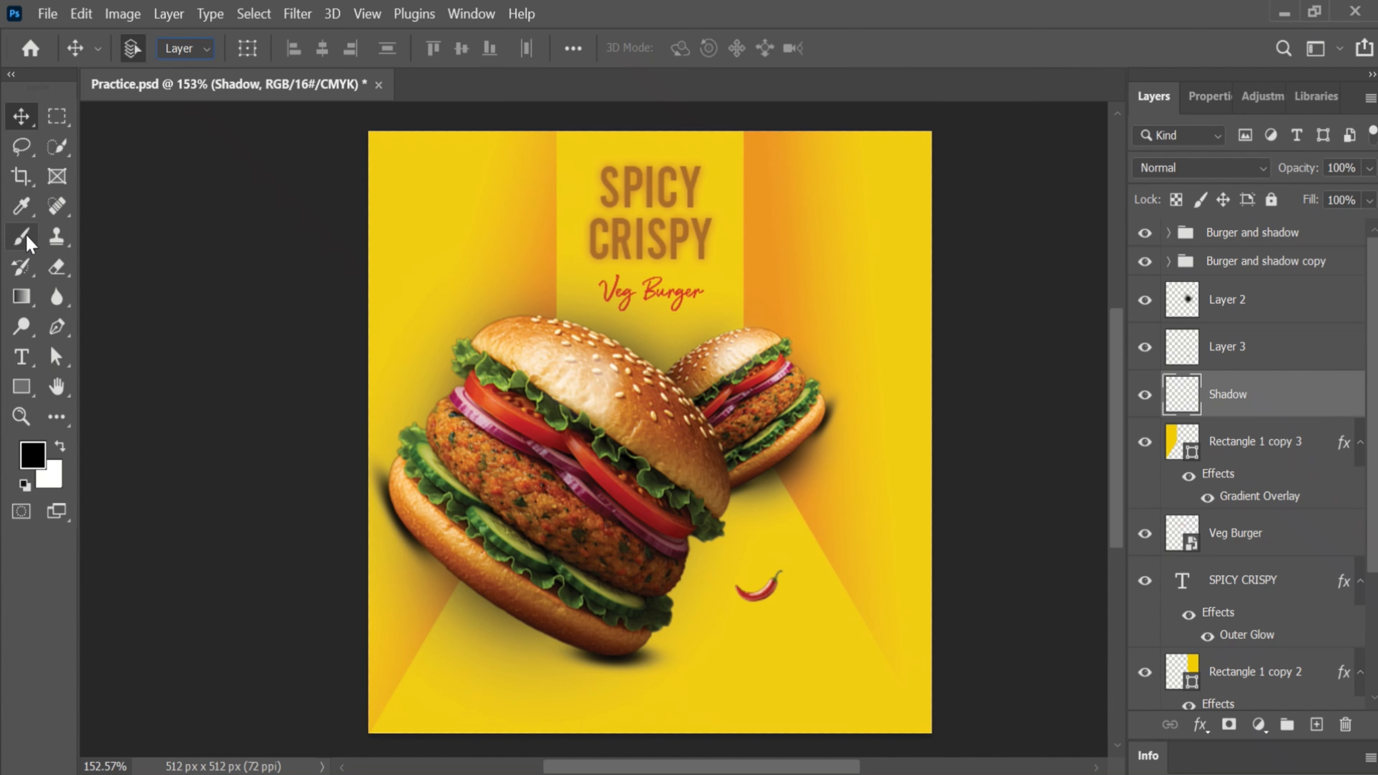
click(21, 237)
click(156, 49)
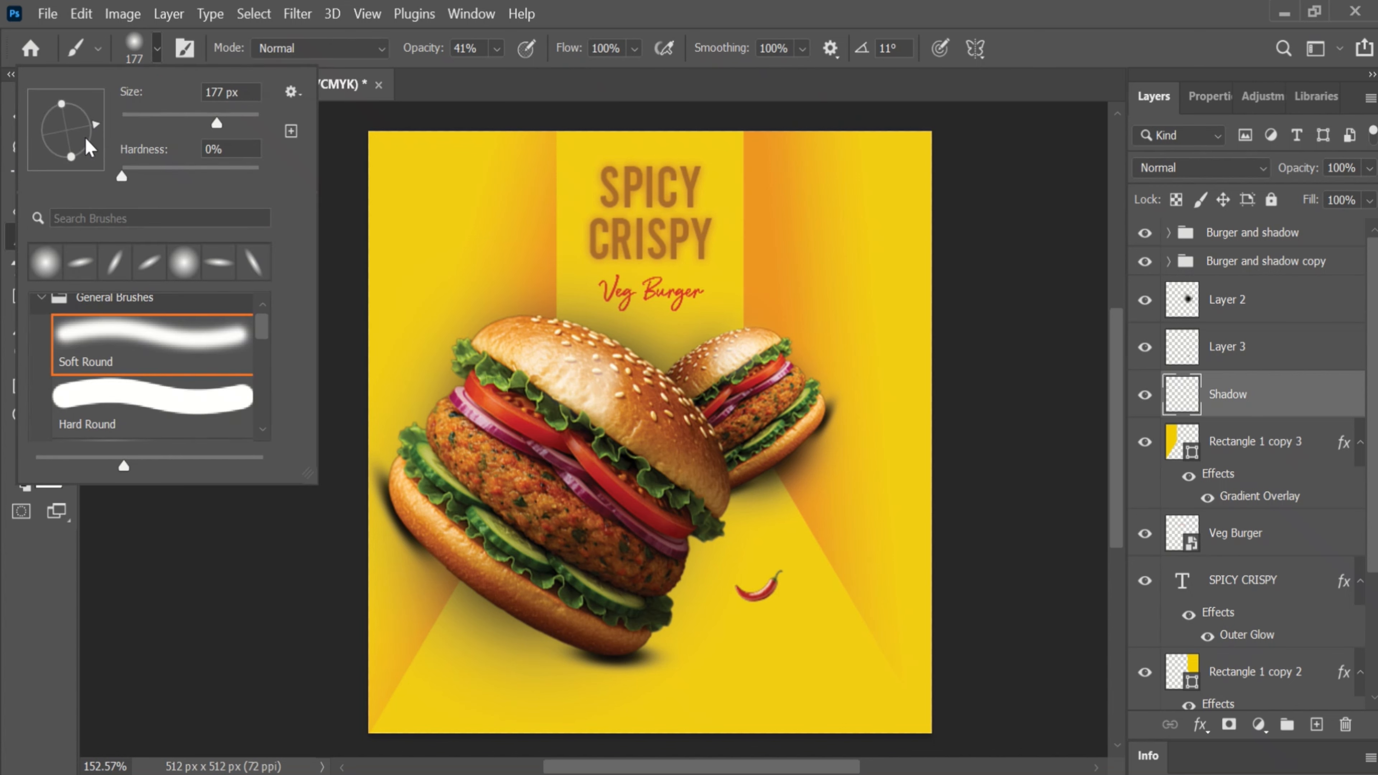
mouse_move(61, 104)
mouse_down()
mouse_move(65, 128)
mouse_move(85, 133)
mouse_up()
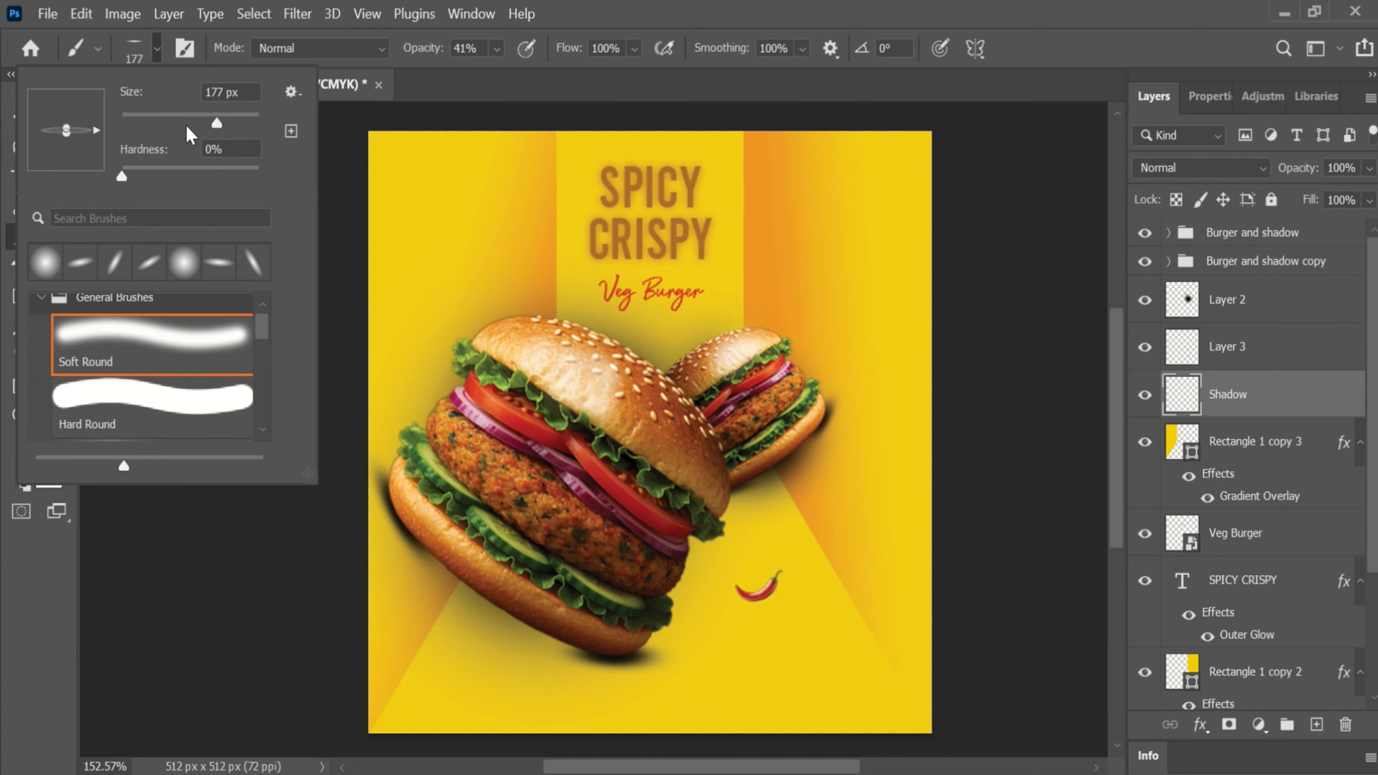
drag(151, 116, 145, 117)
key(Return)
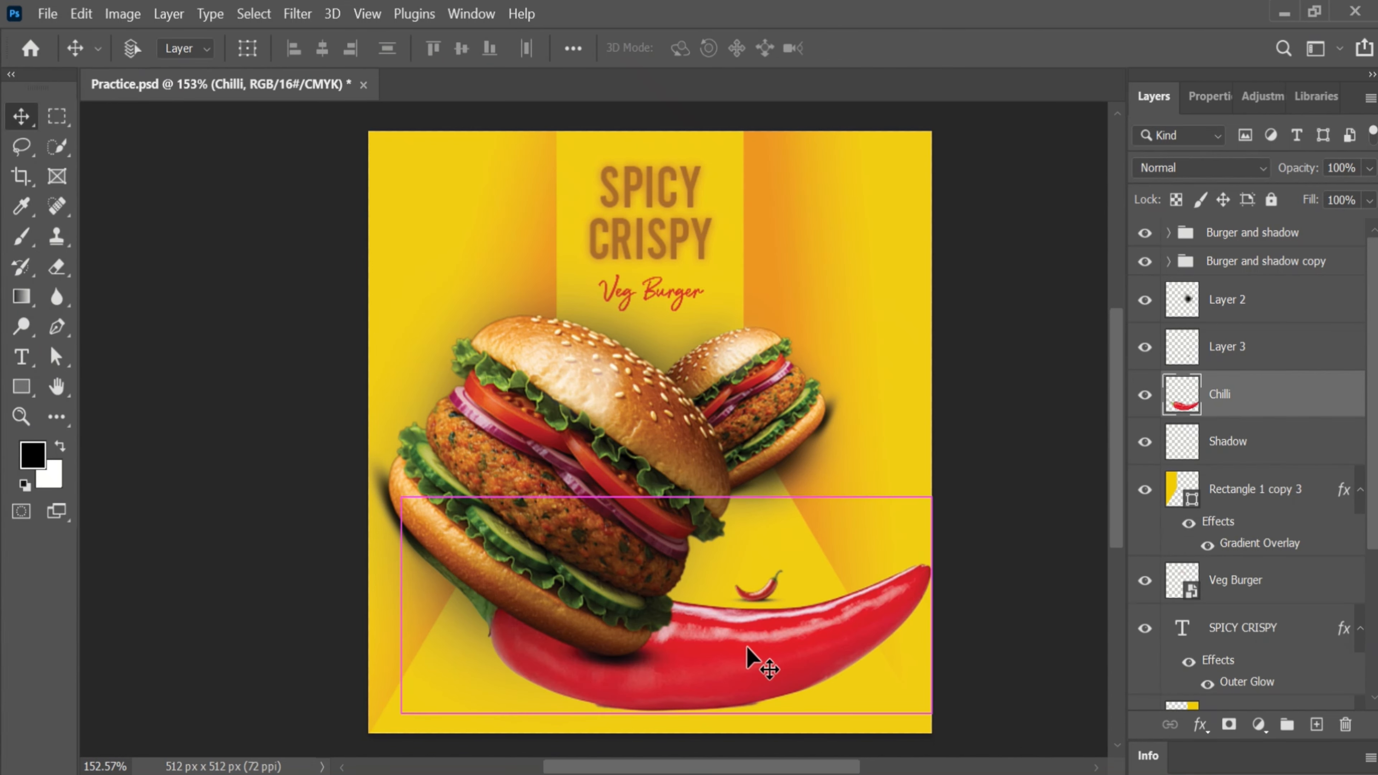
Scale the new Chilli layer to 37.71%, move it beside the heading on the right wall, flip it horizontally and rotate it to 61.53°
key(ctrl+t)
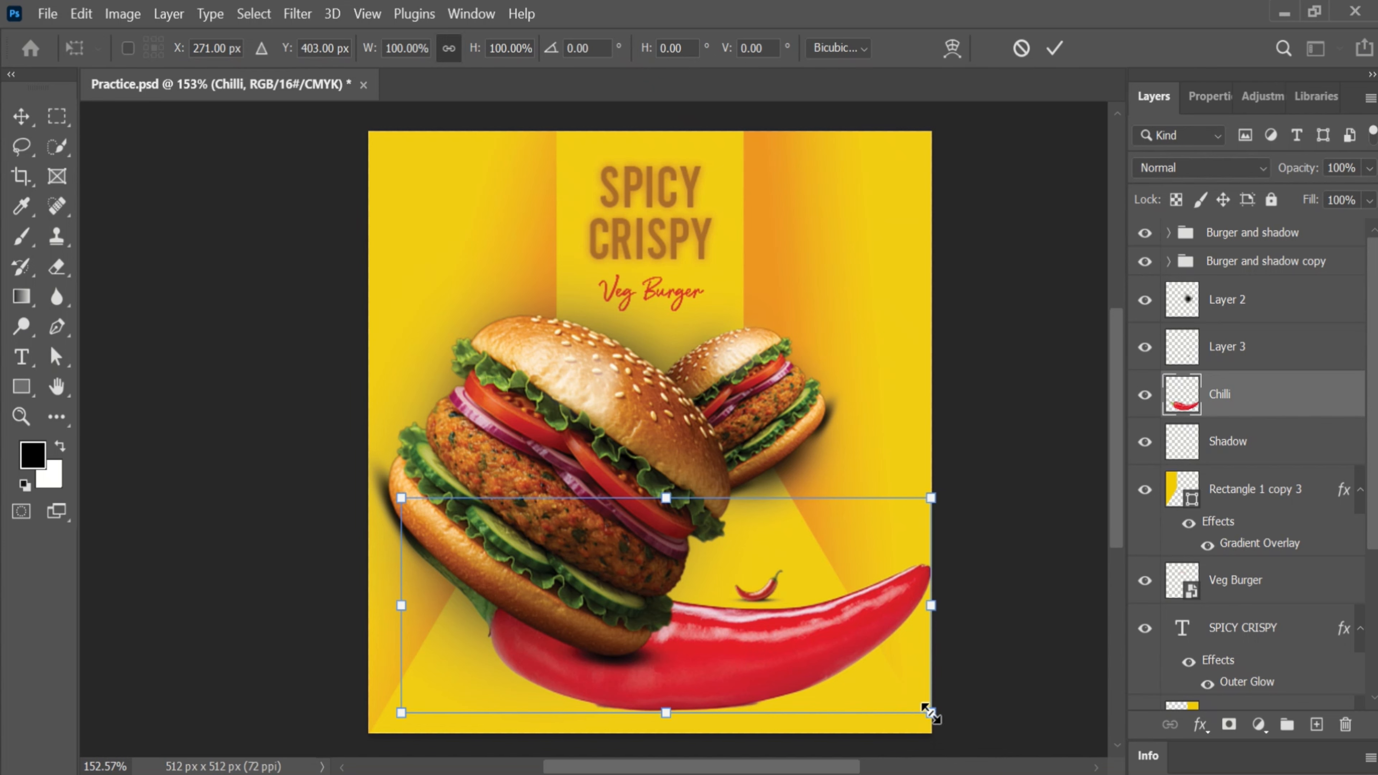
drag(928, 709, 600, 578)
drag(438, 571, 787, 289)
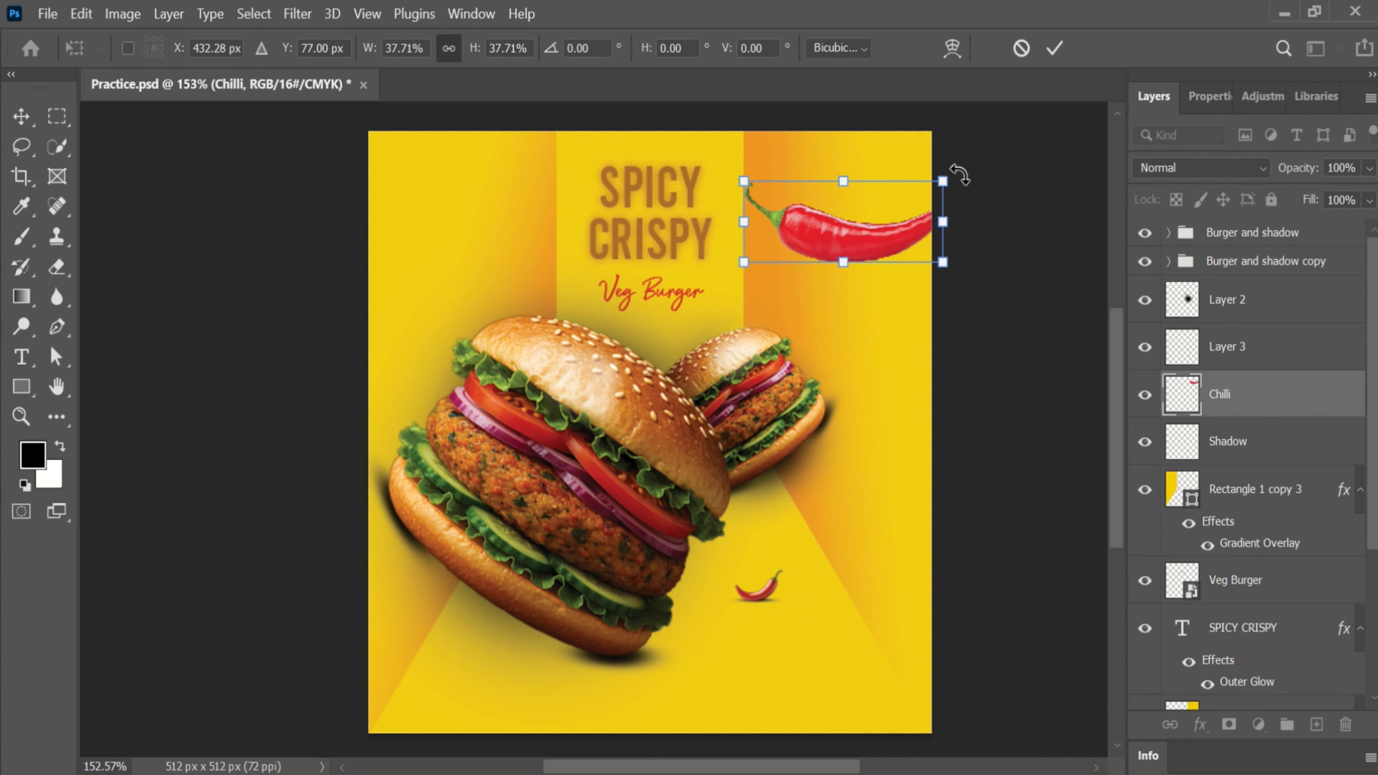
drag(959, 173, 919, 312)
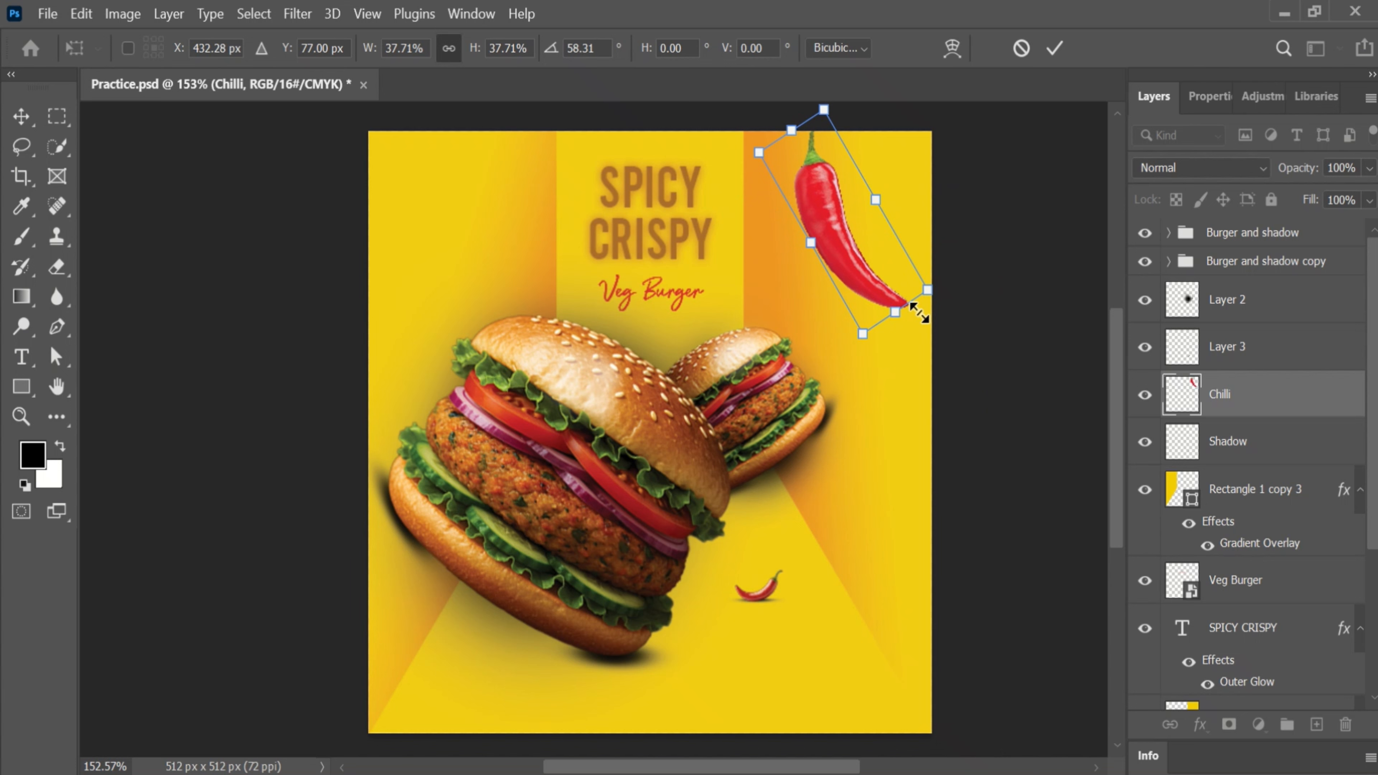
right_click(879, 283)
click(946, 738)
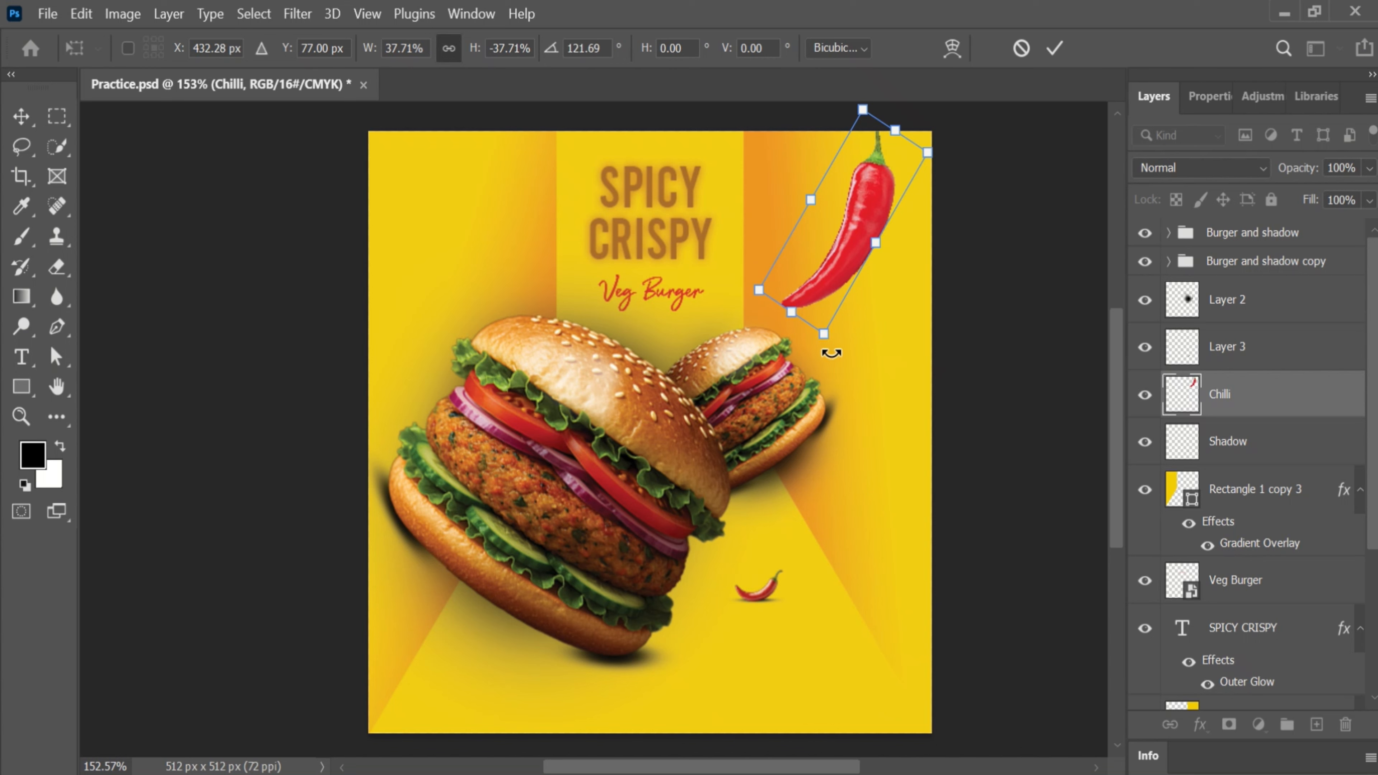
drag(831, 353, 983, 326)
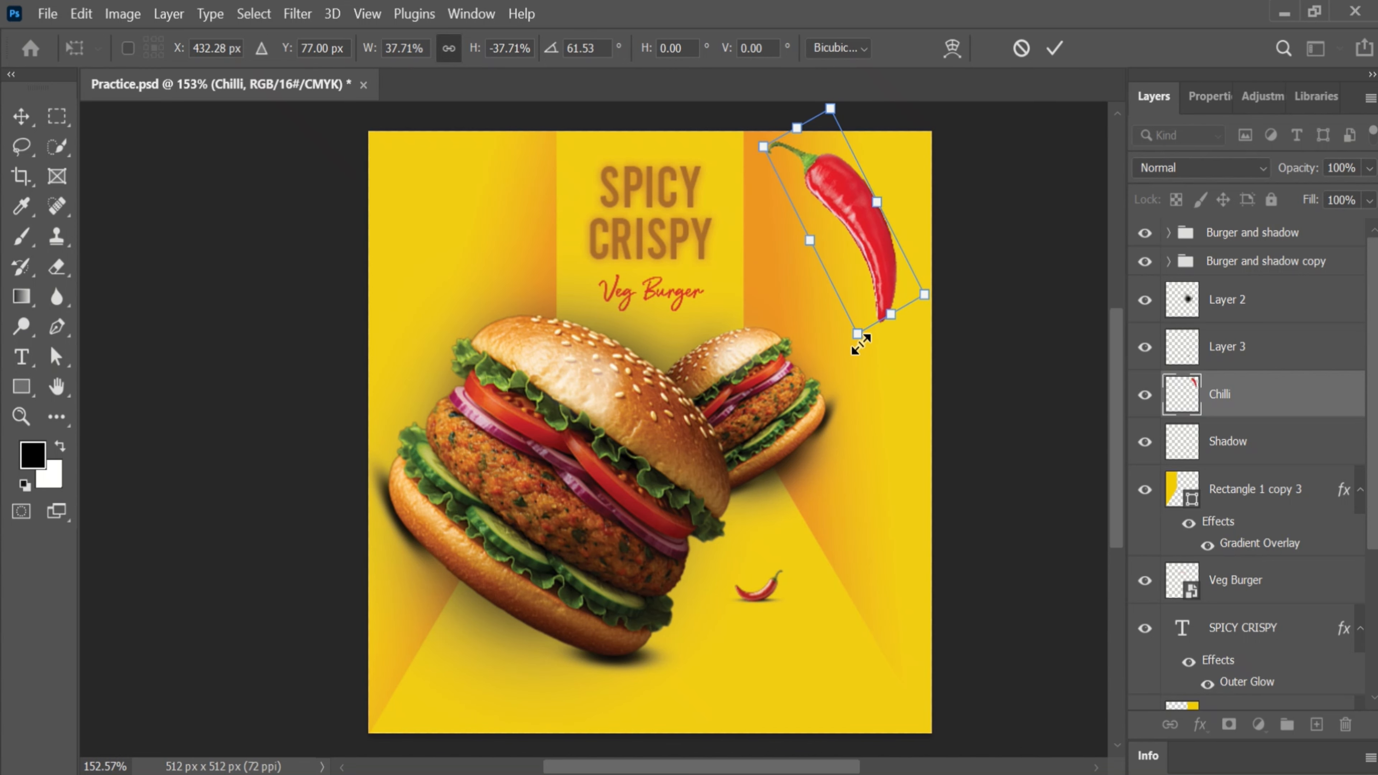
Enlarge the chili to 75.74% so it runs off the poster's upper-right corner, then duplicate it into the lower-left corner
drag(858, 335, 936, 317)
drag(873, 281, 962, 241)
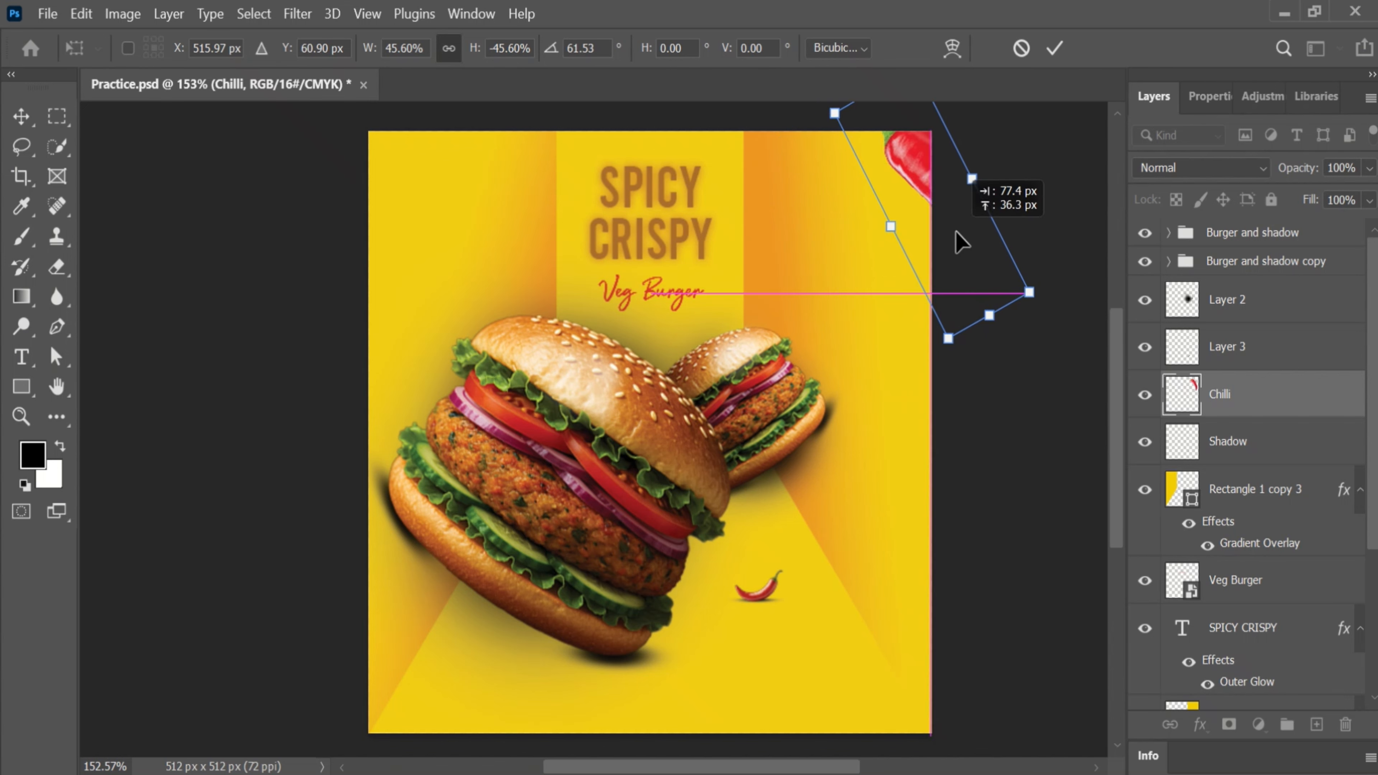
drag(953, 342, 841, 535)
drag(912, 229, 883, 208)
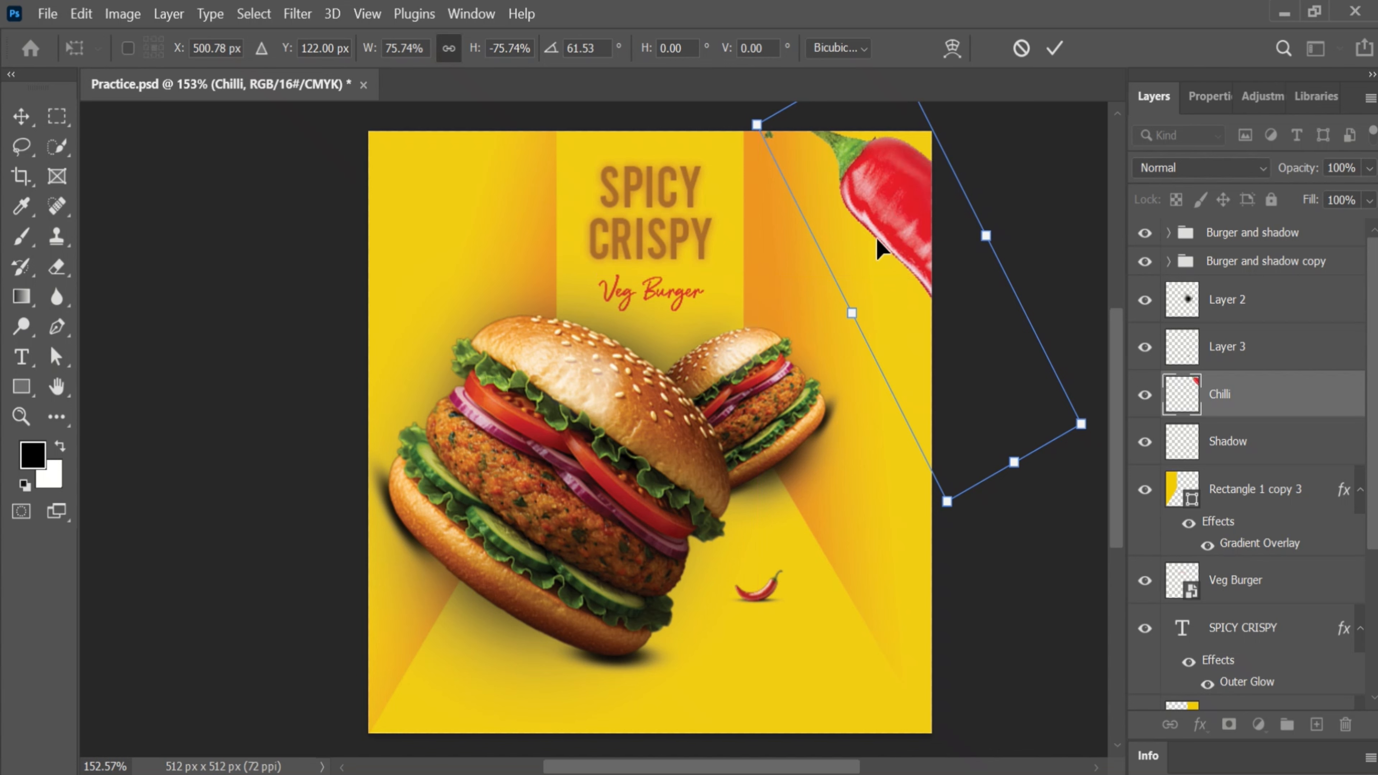
key(Return)
key(ctrl+j)
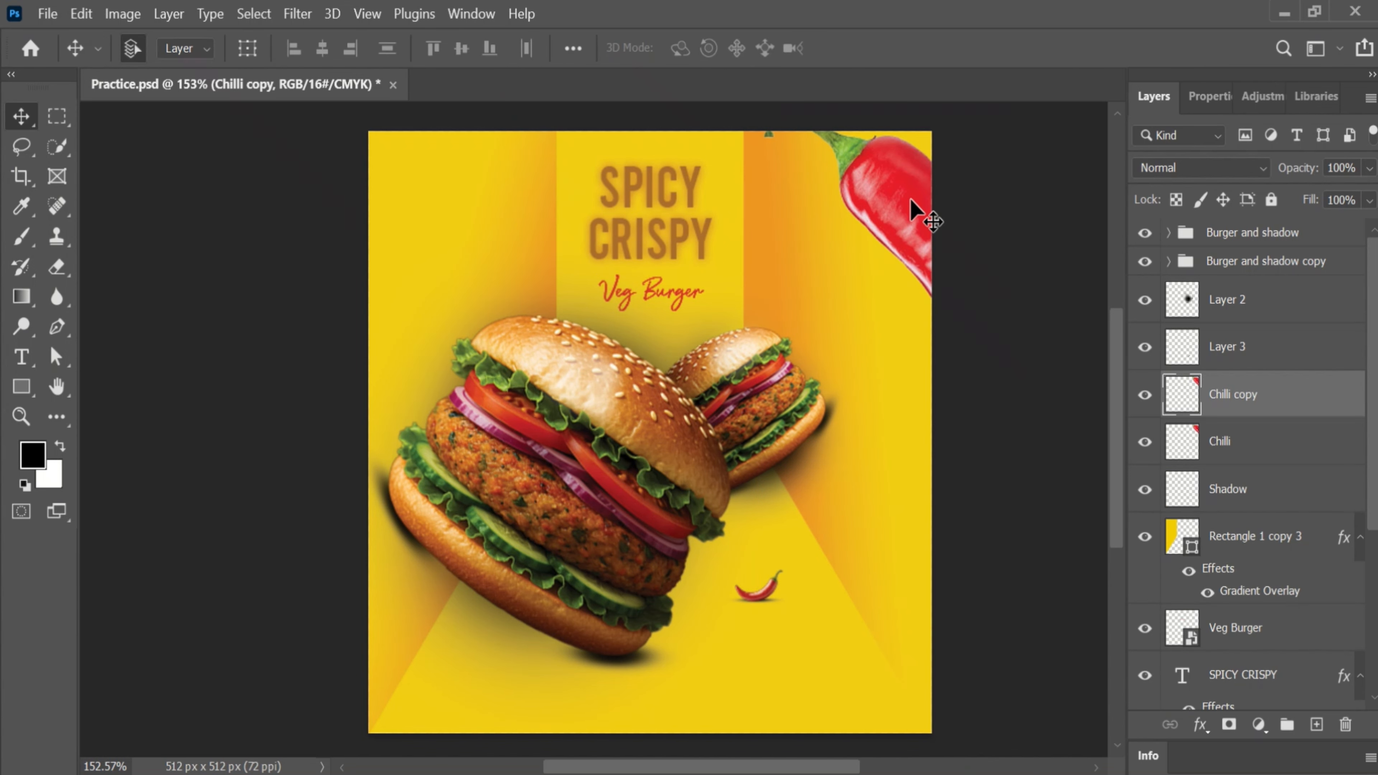
drag(874, 211, 372, 619)
Apply a Gaussian Blur with a 4.8-pixel radius to the chili in the poster's upper-right corner
click(895, 203)
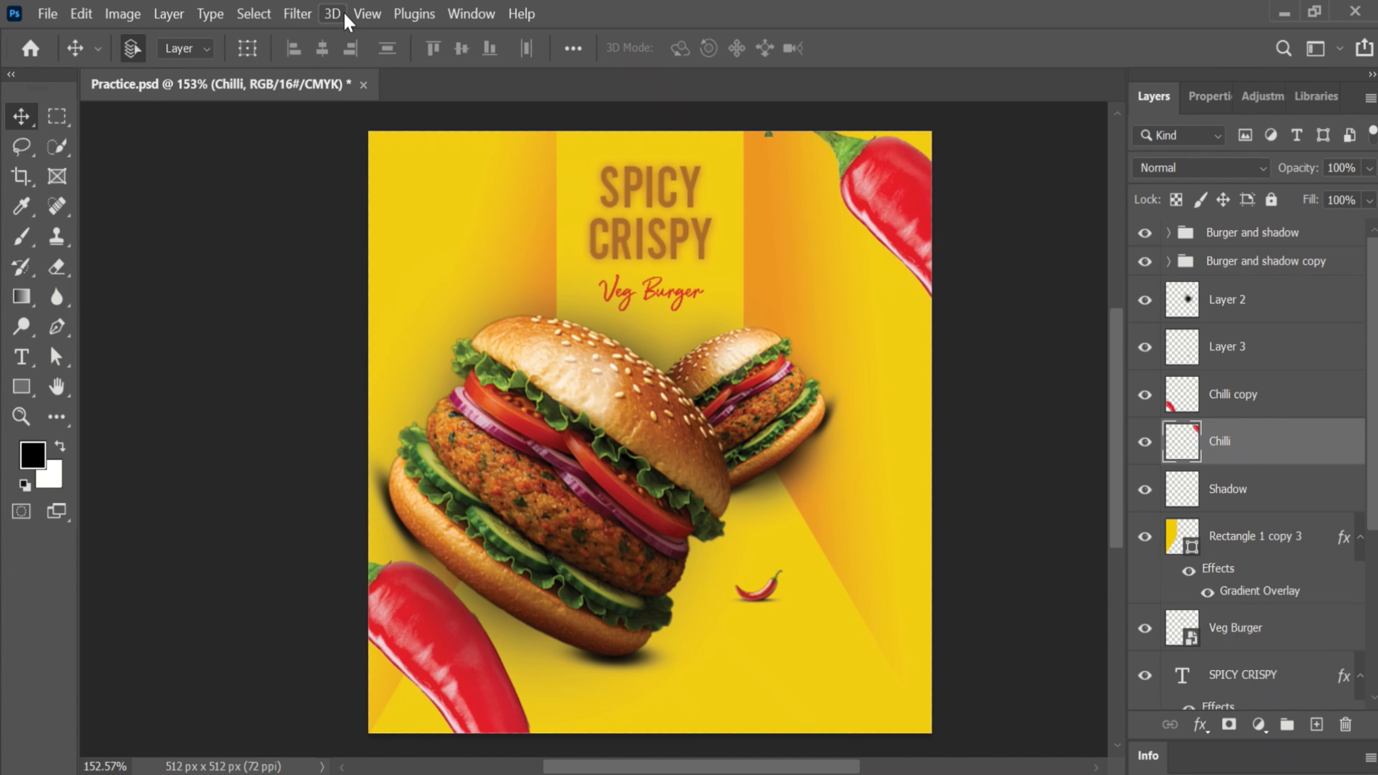
click(298, 17)
mouse_move(446, 286)
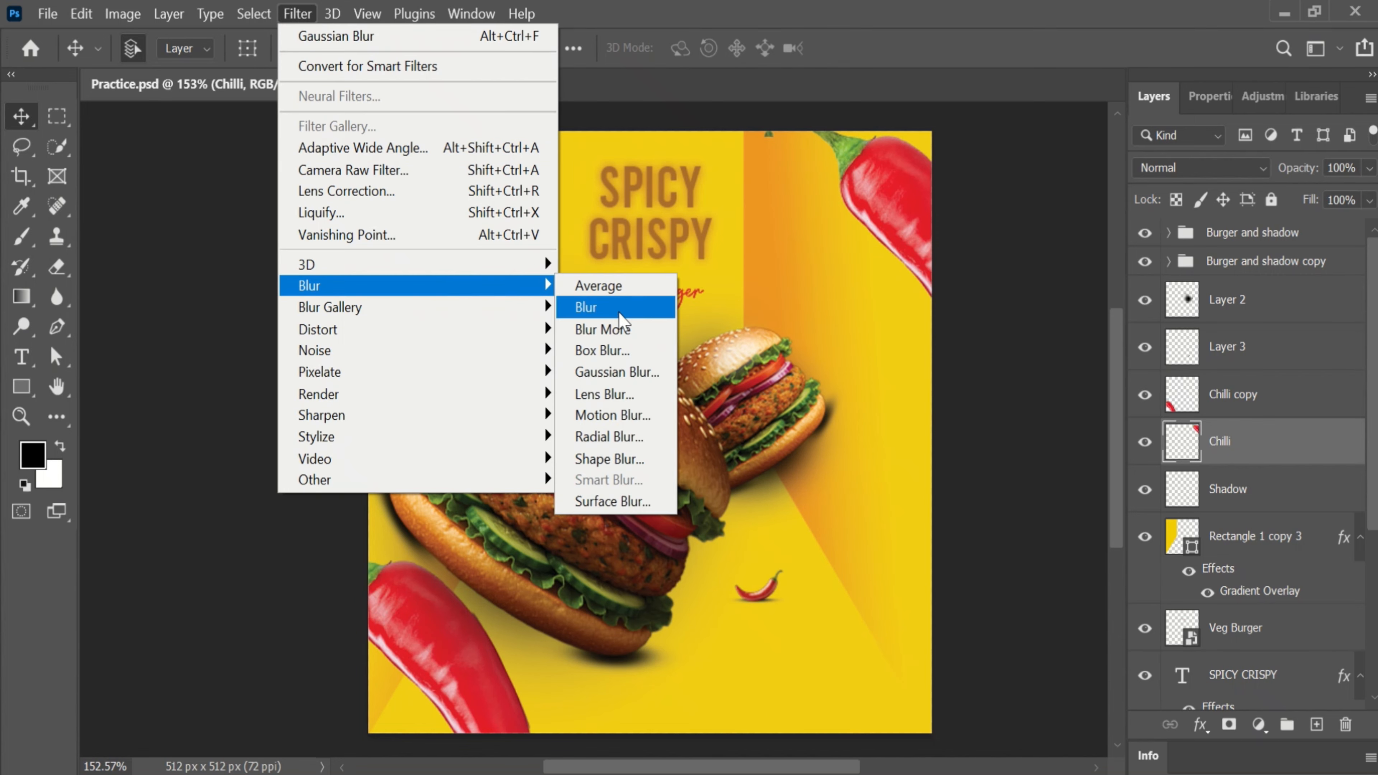
click(619, 372)
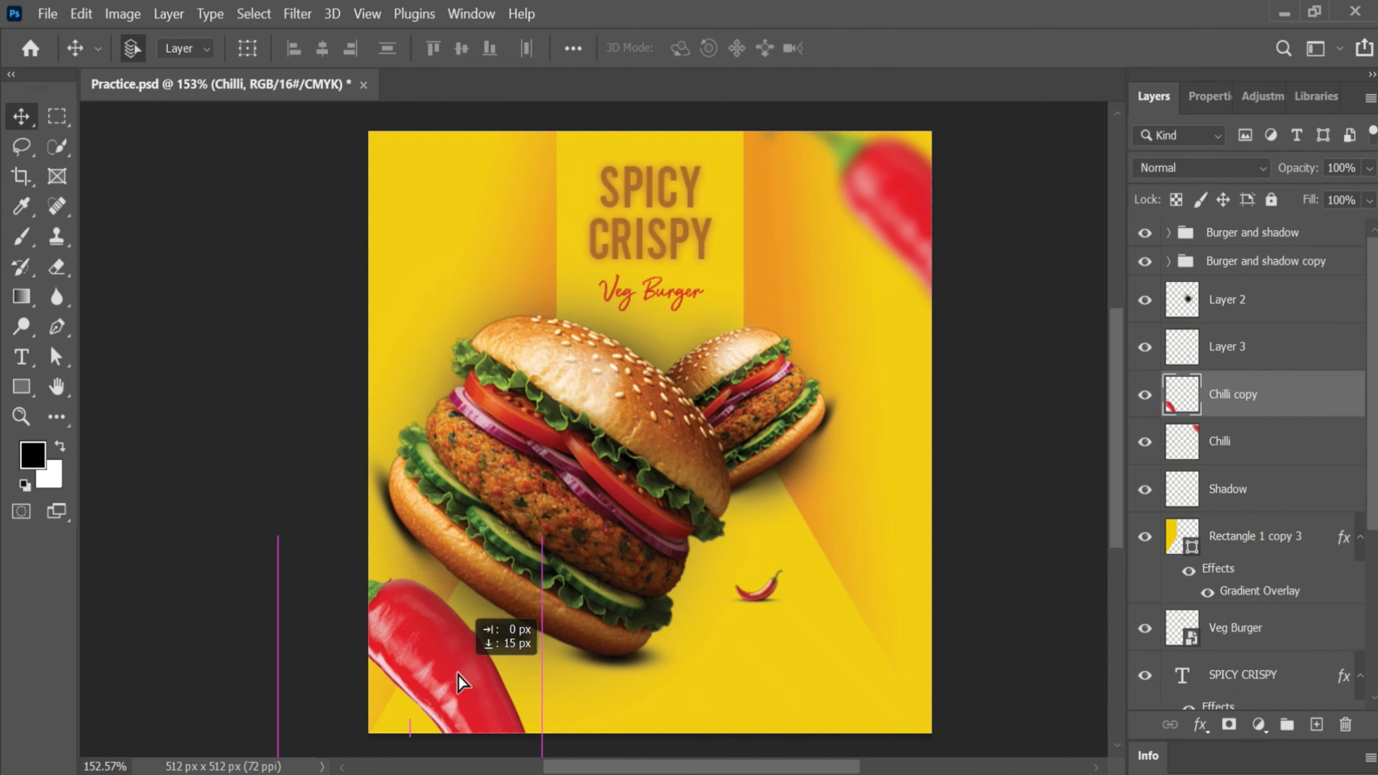
Scale the lower-left chili copy to 46.48%, flip it horizontally, rotate it stem up, and tuck it into the poster's corner
drag(457, 674, 461, 676)
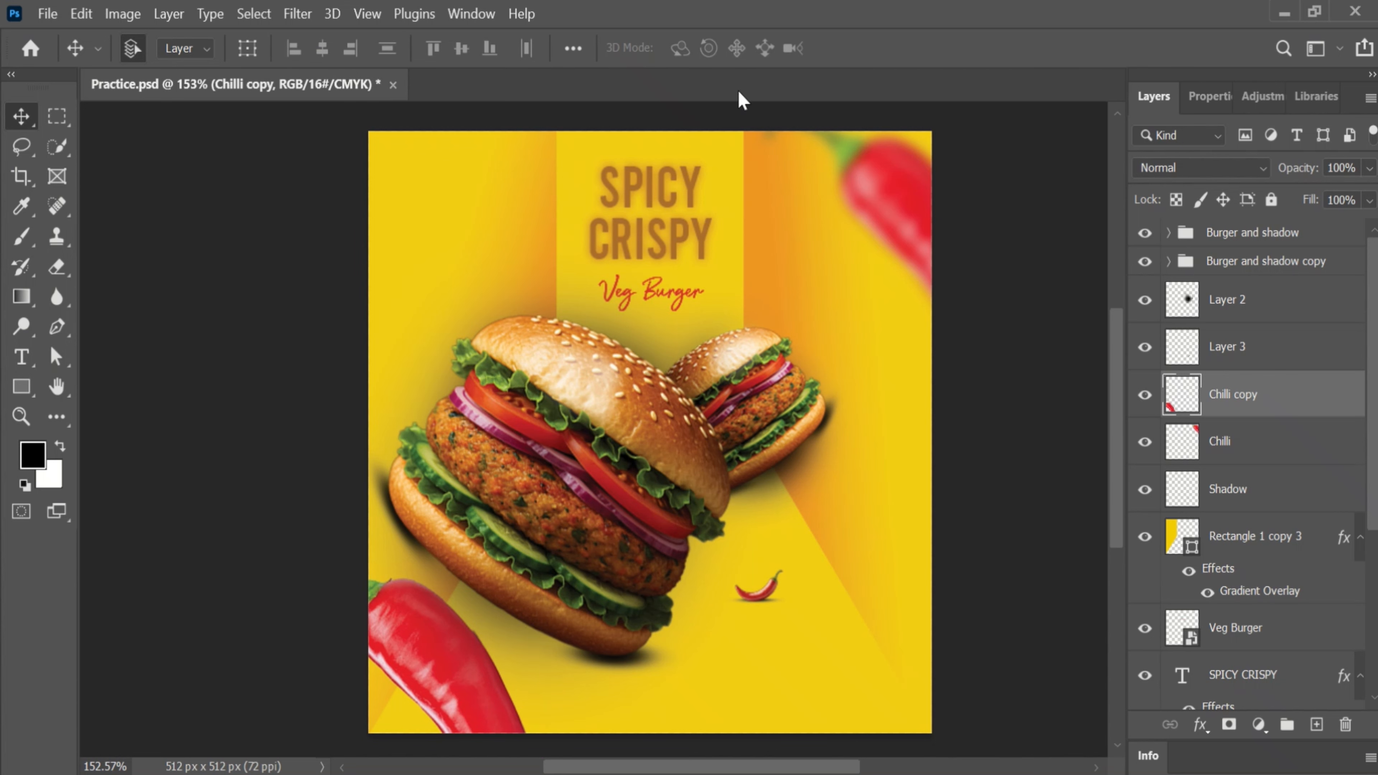
key(ctrl+t)
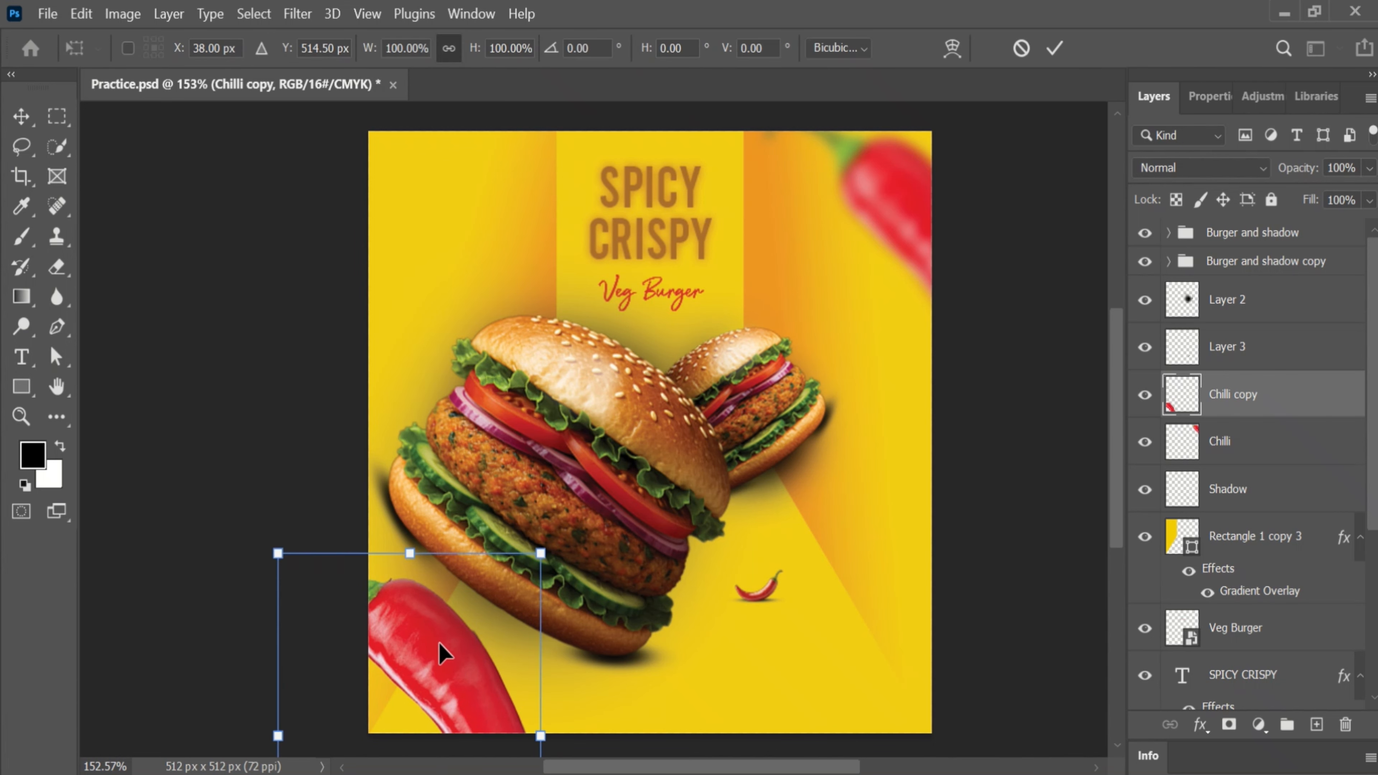
drag(540, 553, 475, 663)
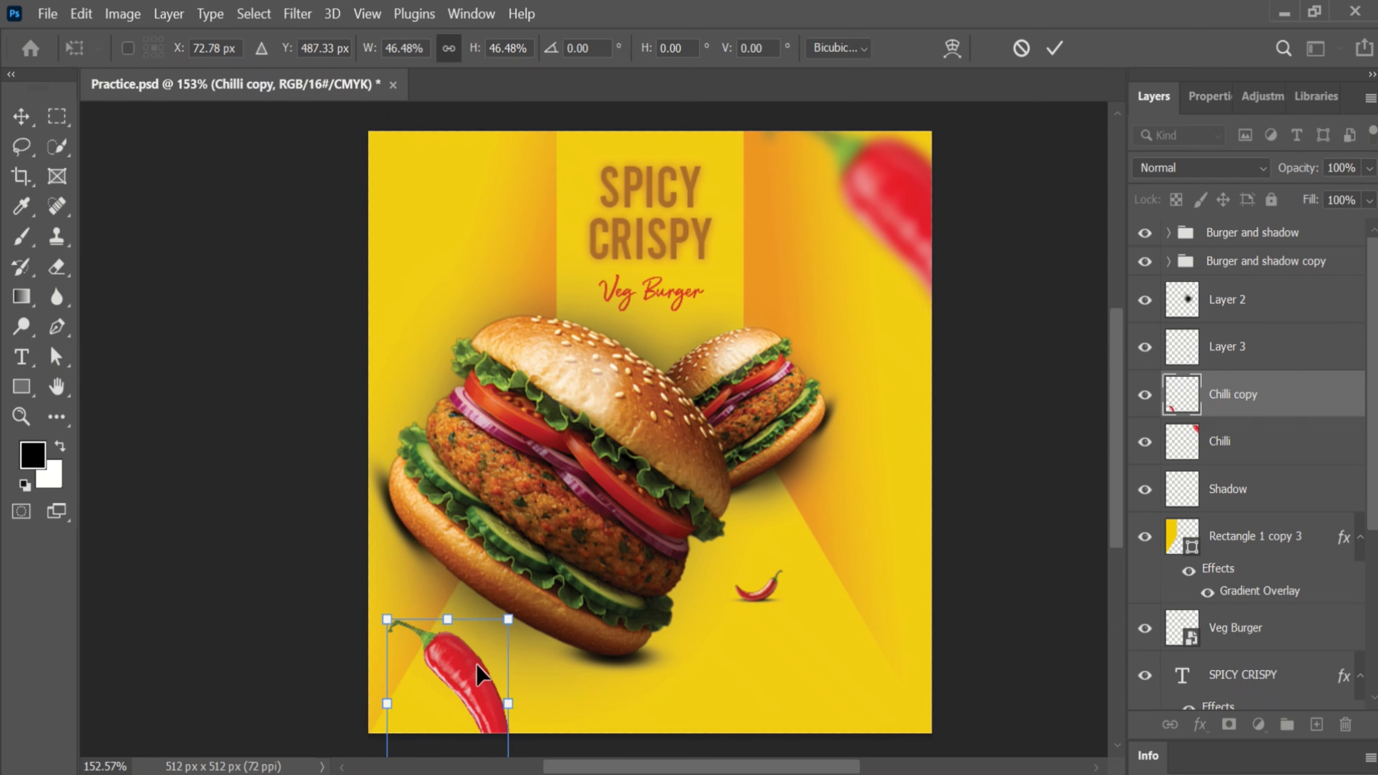
right_click(476, 663)
click(553, 631)
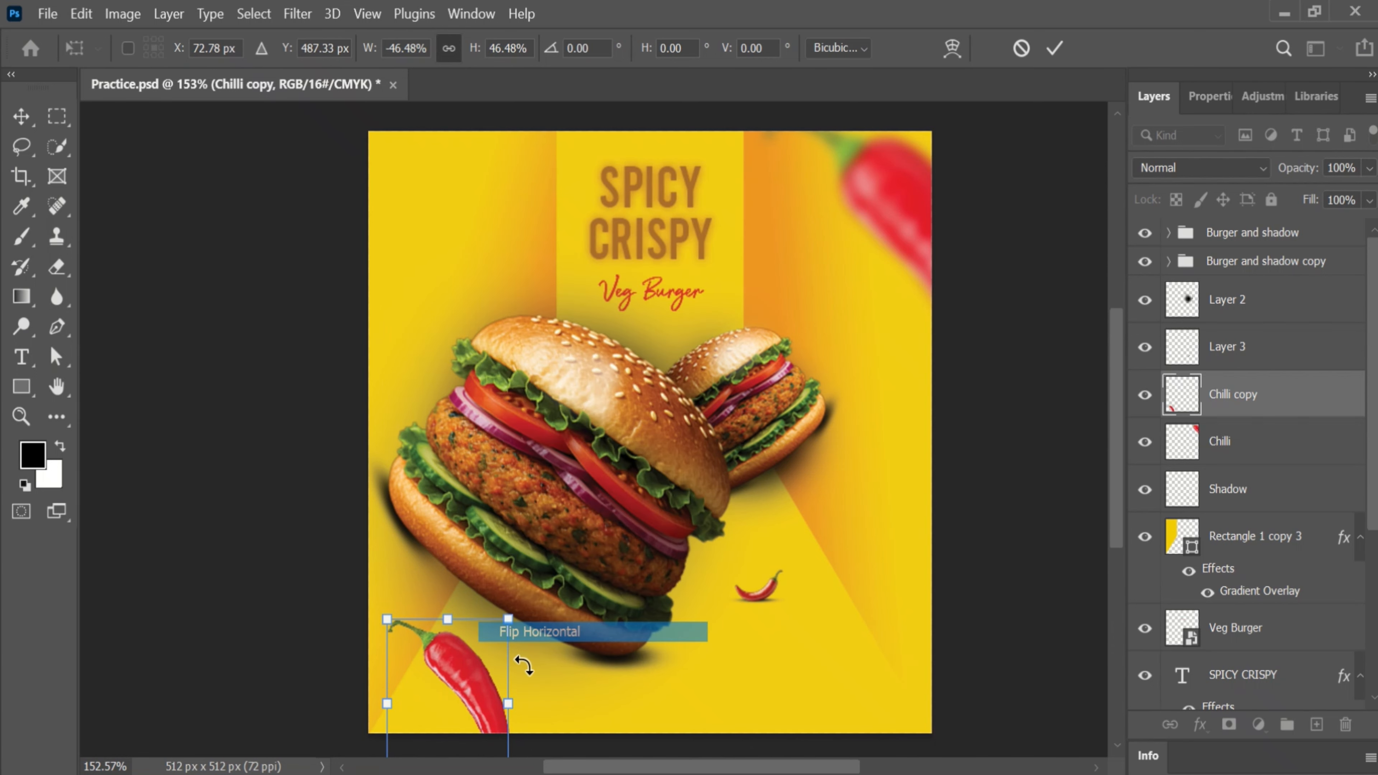
drag(540, 612, 397, 572)
drag(418, 708, 405, 677)
key(Return)
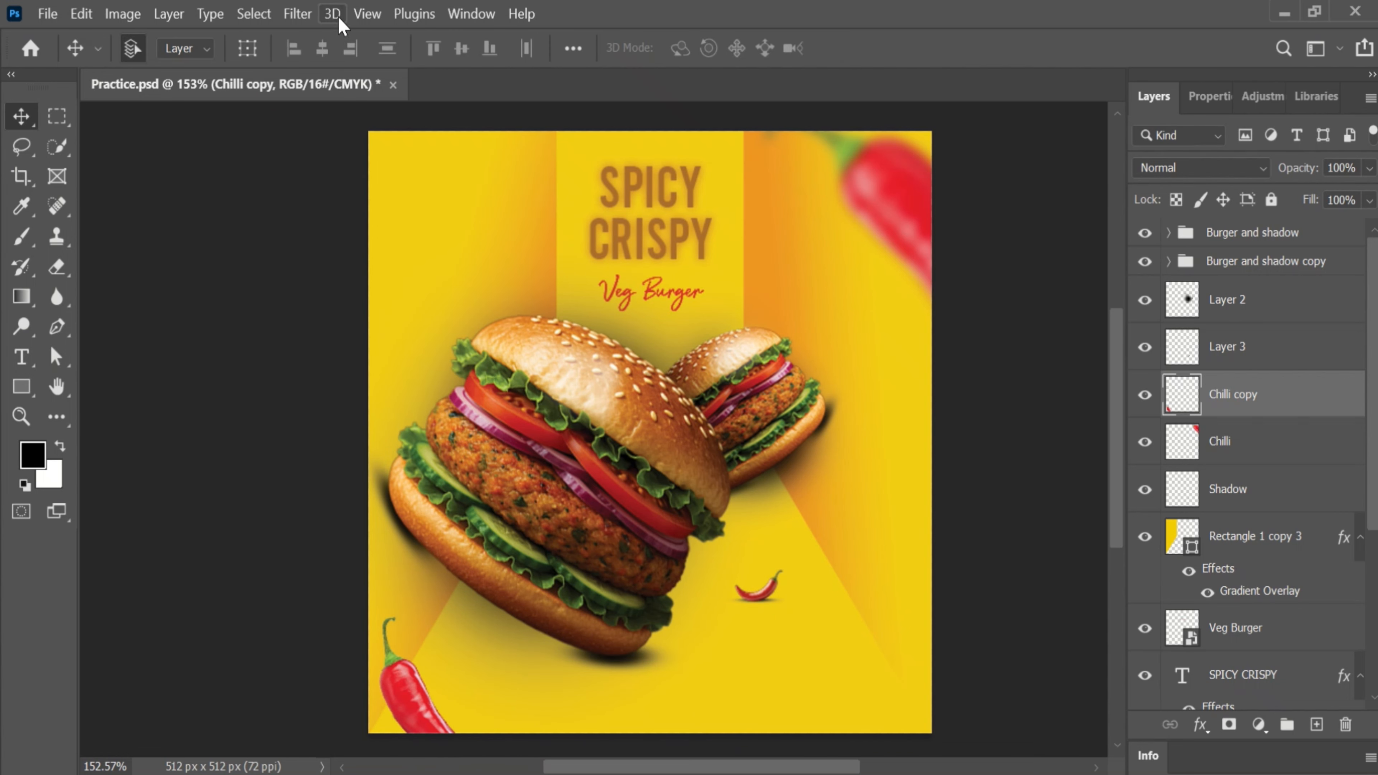
Apply a Gaussian Blur with a 1.7-pixel radius to the chili copy in the poster's lower-left corner
click(297, 14)
mouse_move(494, 301)
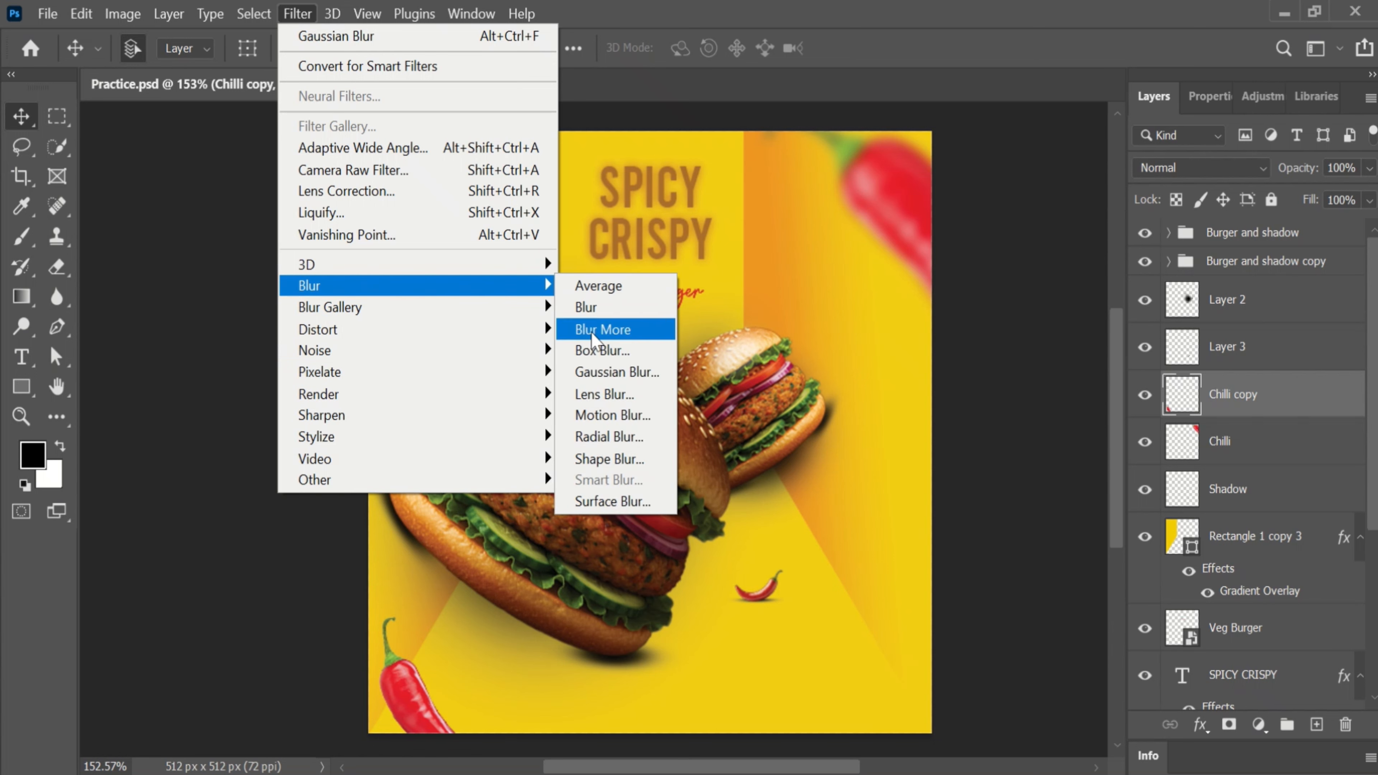
click(601, 382)
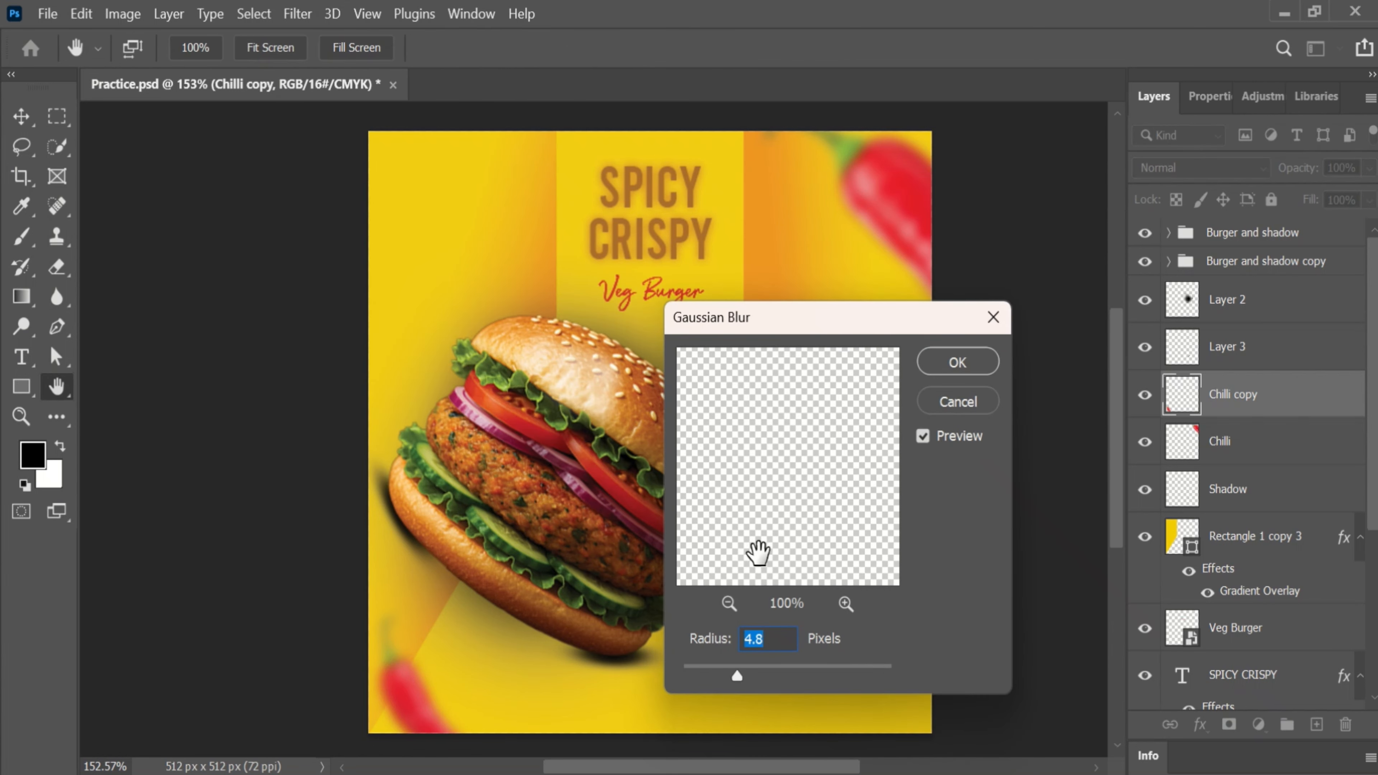
drag(738, 674, 701, 673)
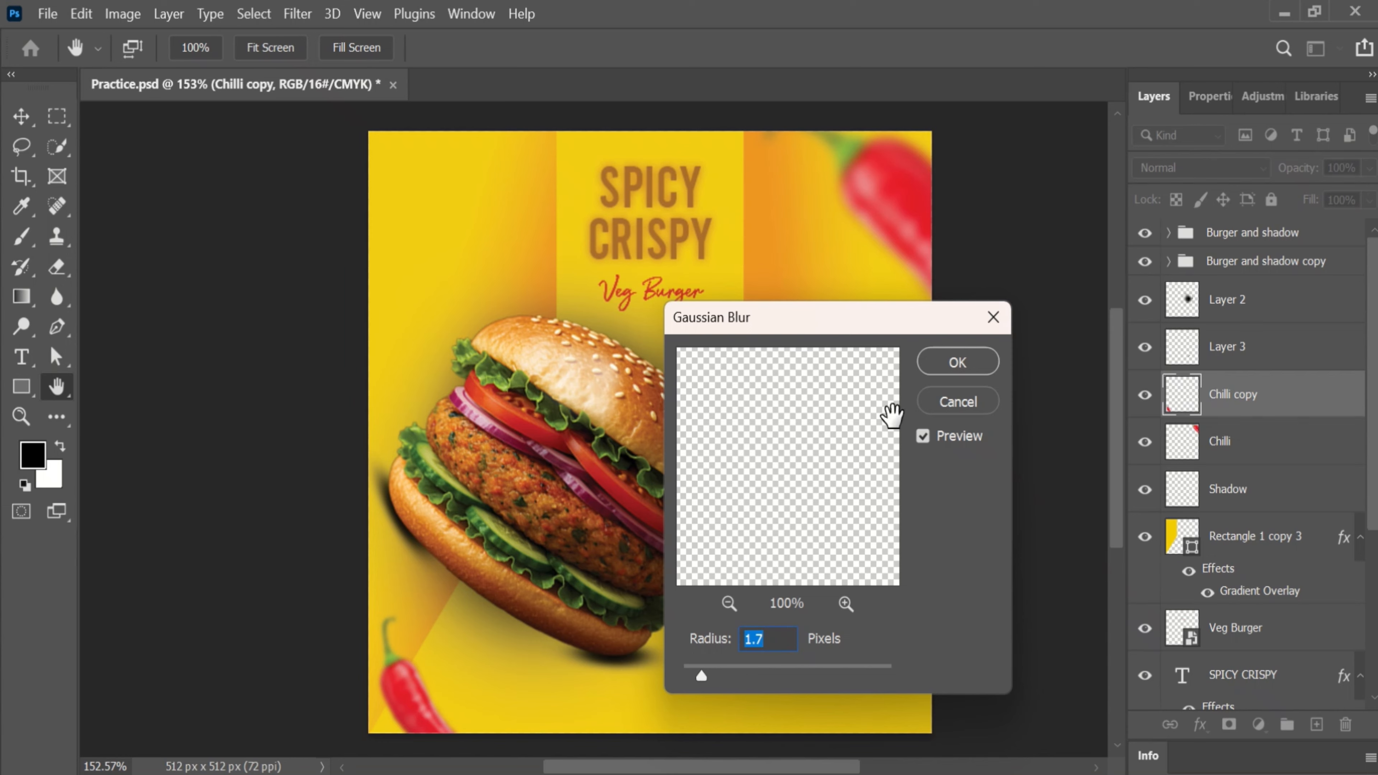
click(958, 363)
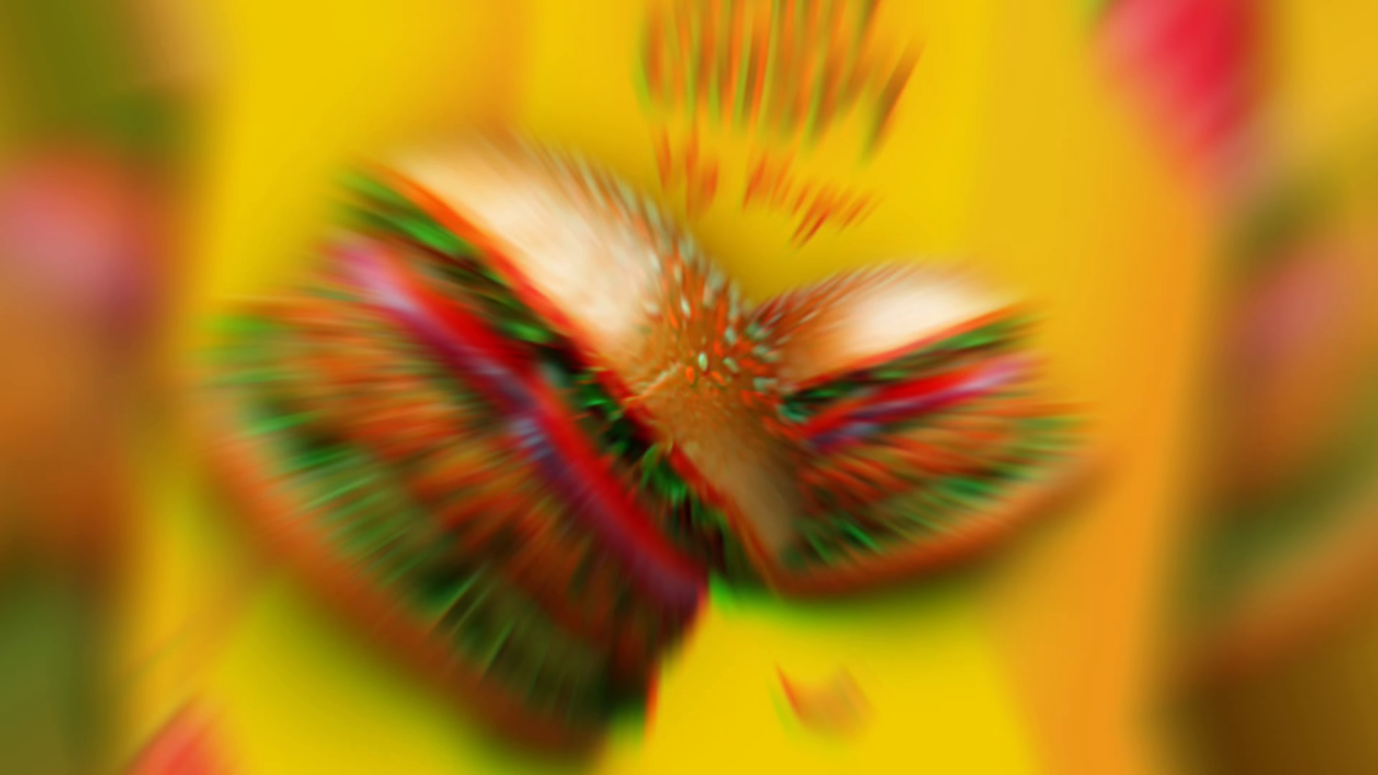